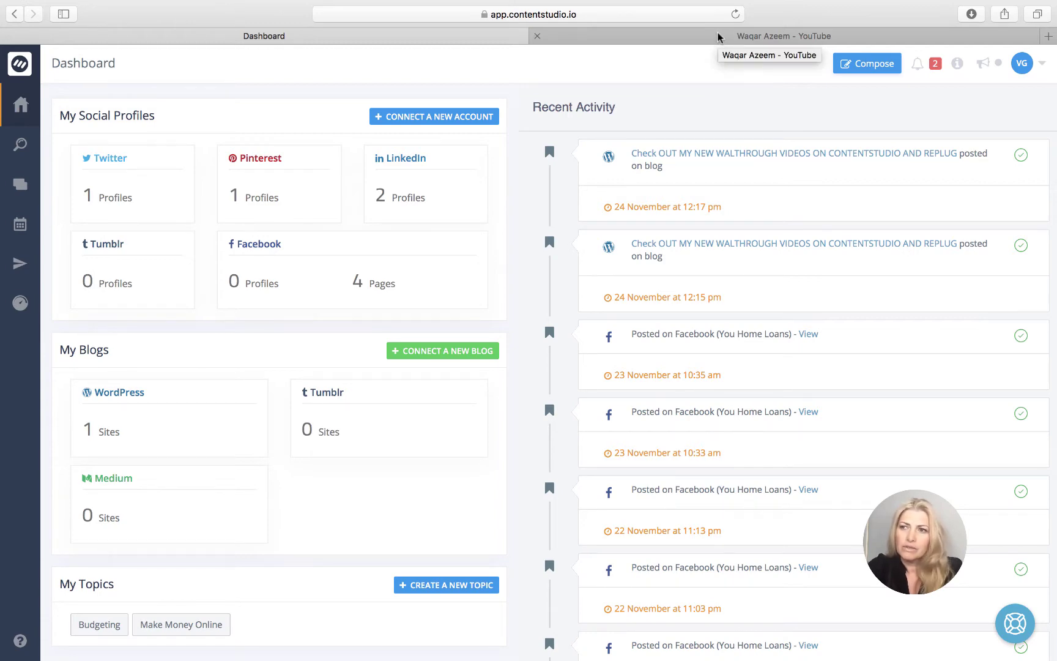
# Step: Browse the uploaded videos of the YouTube channel in the other browser tab, and return to the ContentStudio dashboard
pyautogui.click(719, 36)
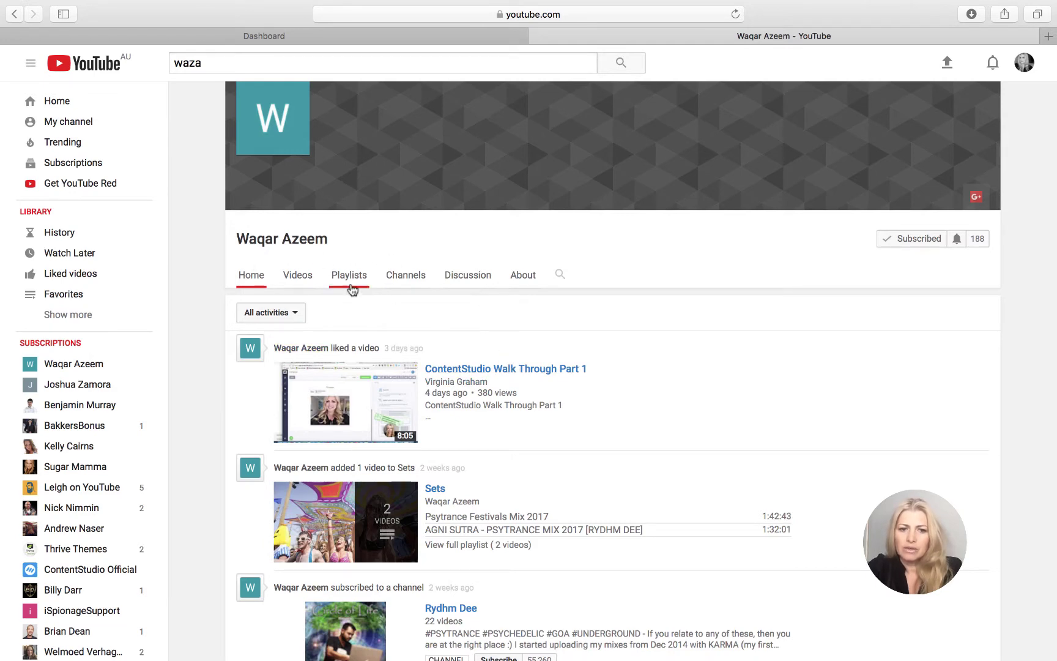
pyautogui.click(298, 276)
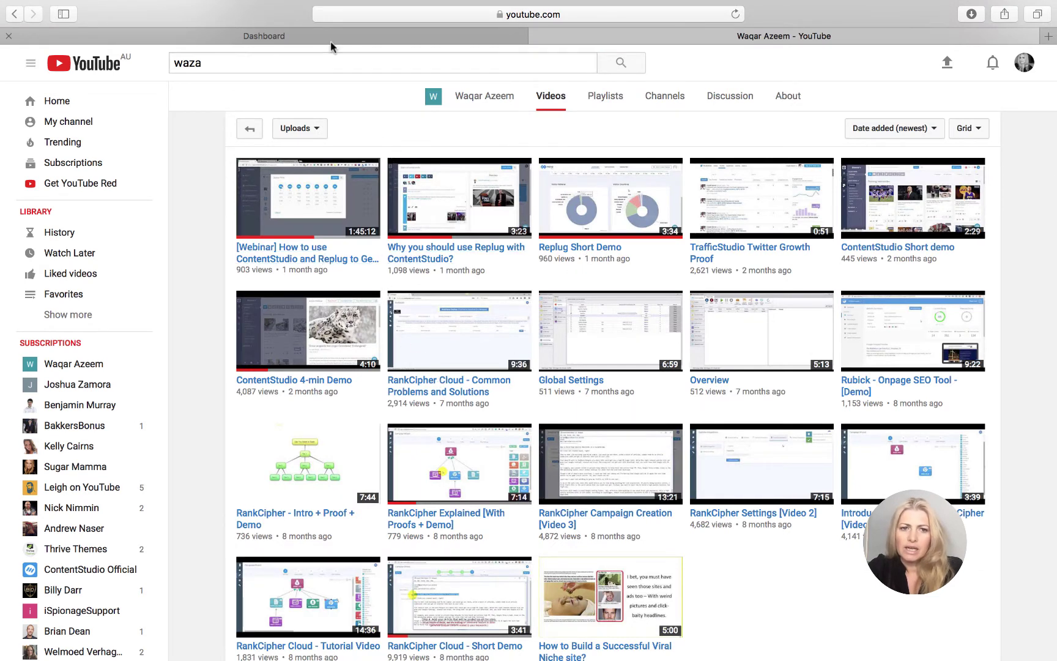
pyautogui.click(302, 38)
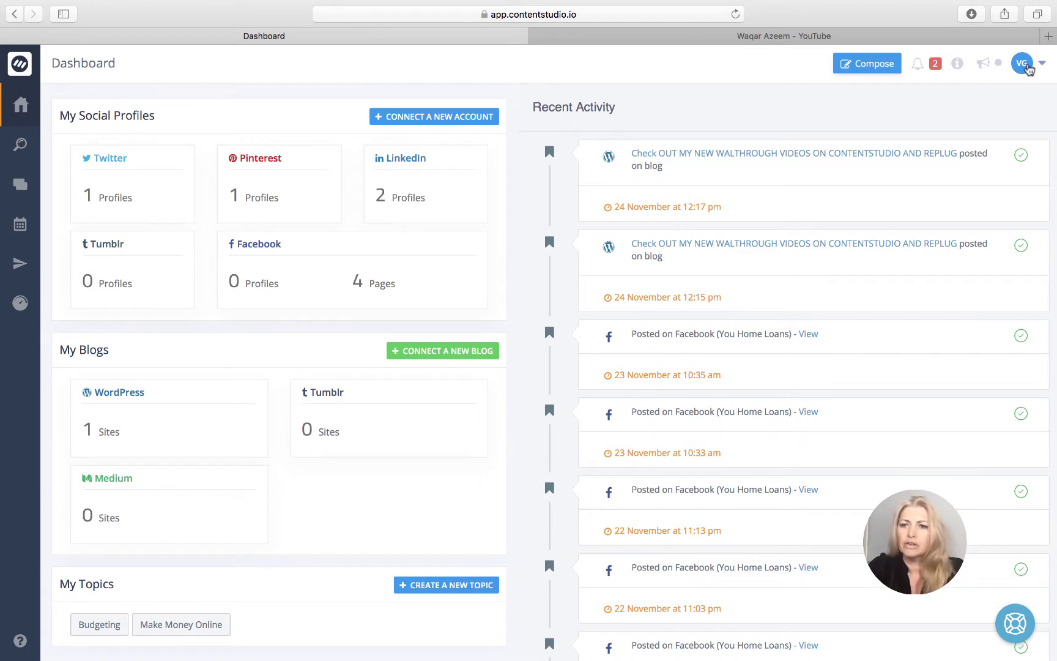
# Step: Open the social accounts settings and try connecting a new Facebook profile, page or group, cancelling at Facebook's login confirmation
pyautogui.click(1028, 67)
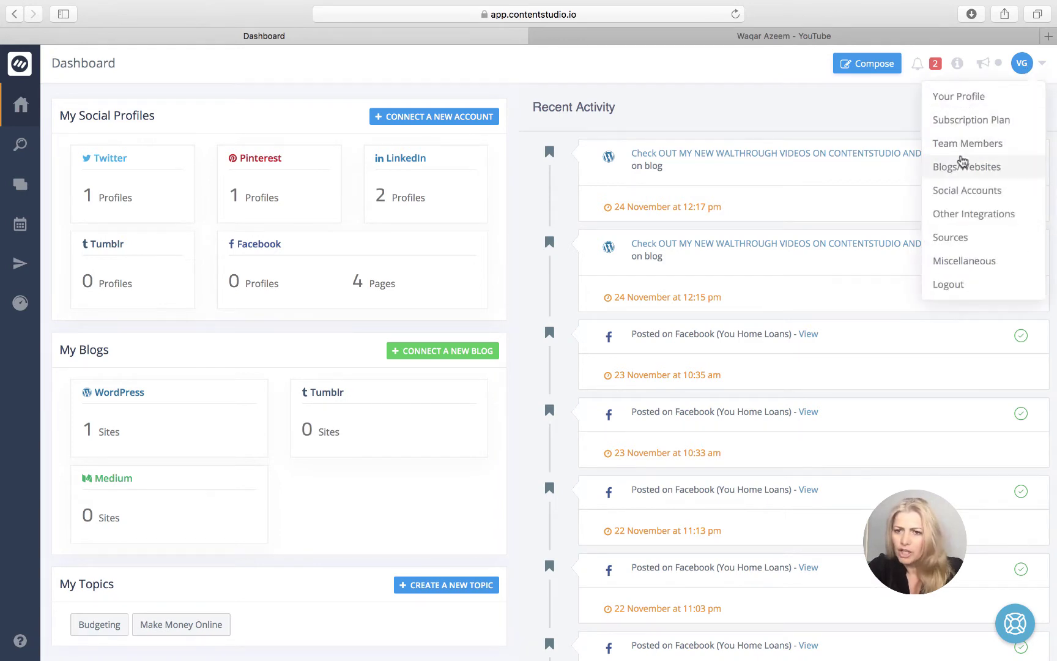
pyautogui.click(958, 193)
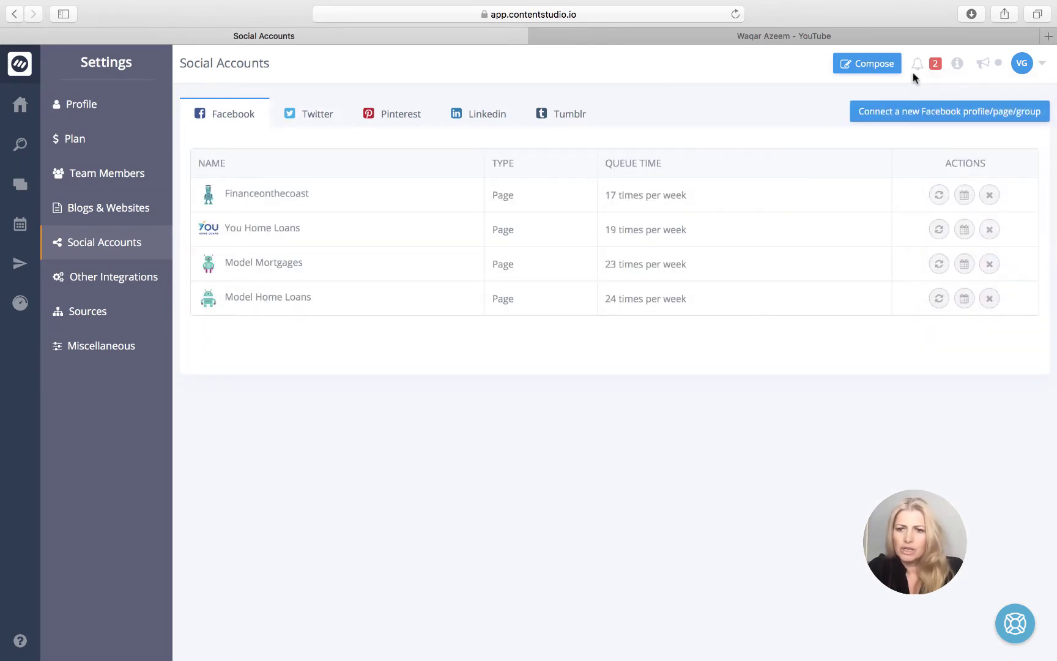
pyautogui.click(904, 112)
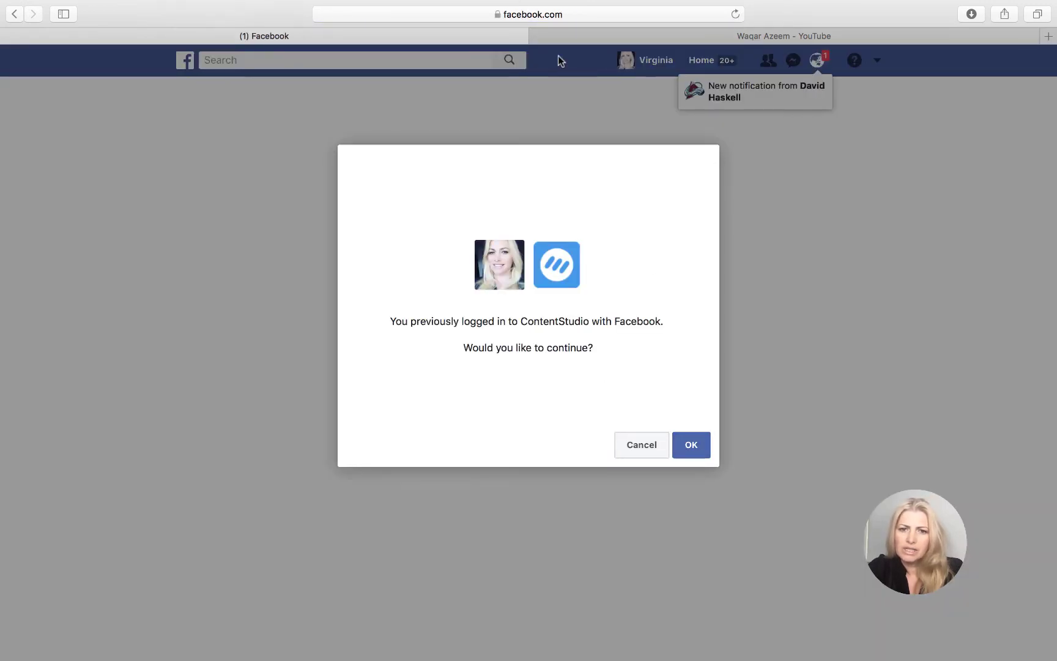
pyautogui.click(630, 445)
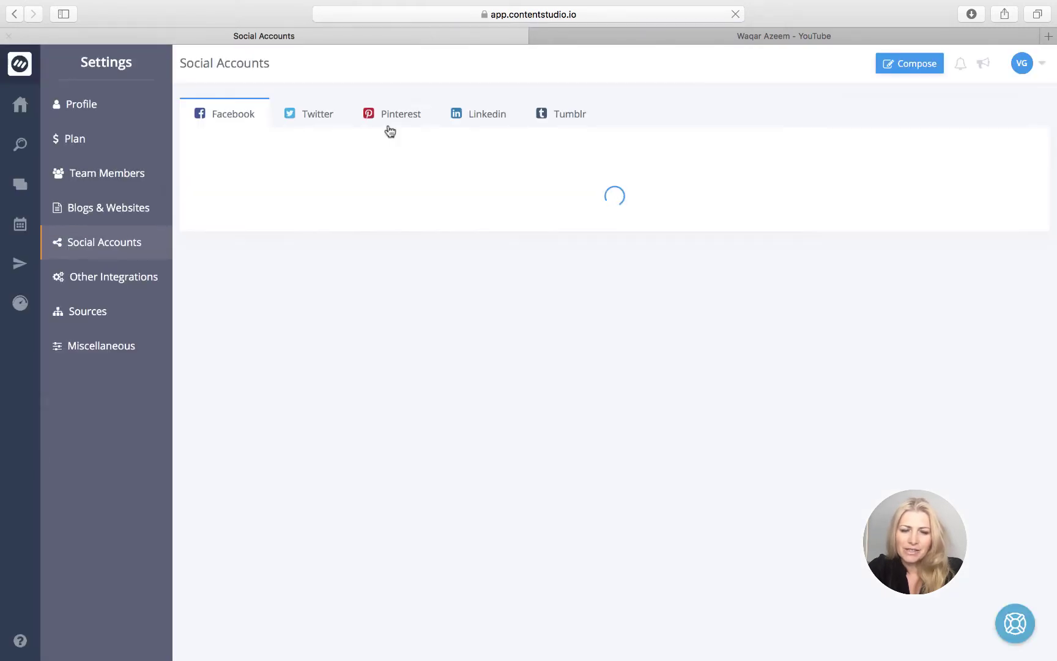
# Step: Review the connected Twitter, Pinterest, LinkedIn and Tumblr accounts, and return to the Facebook account list
pyautogui.click(326, 120)
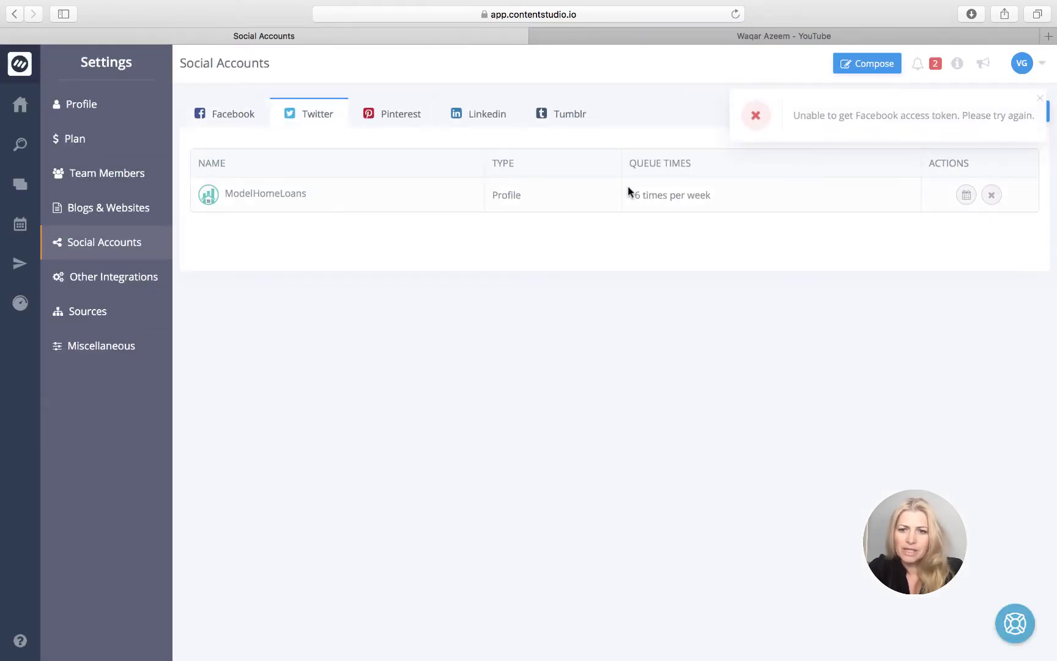
pyautogui.click(755, 117)
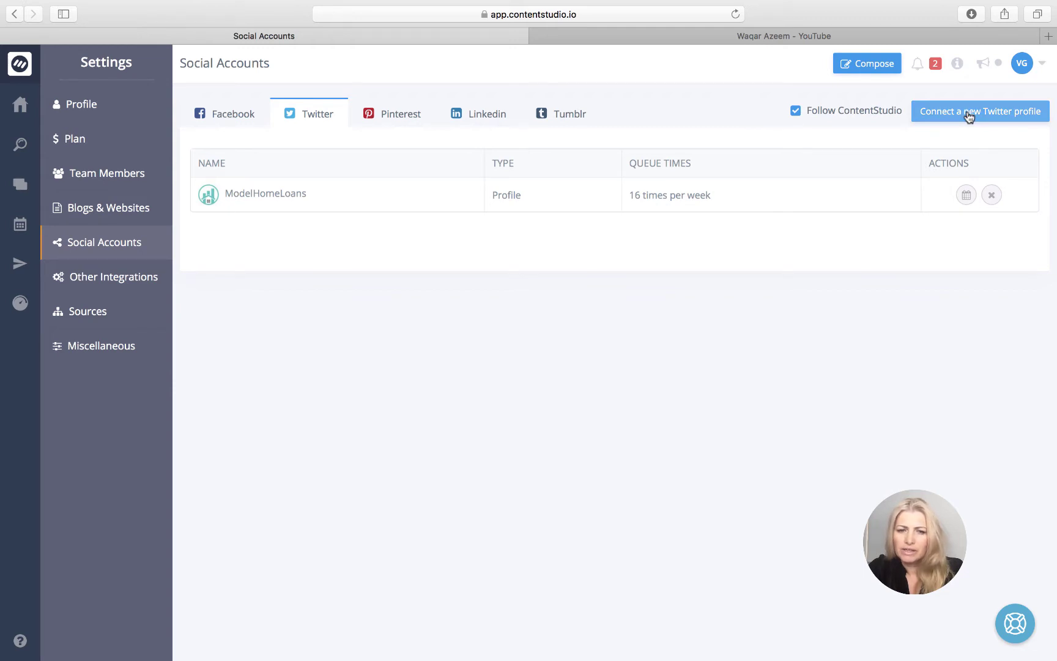
pyautogui.click(397, 116)
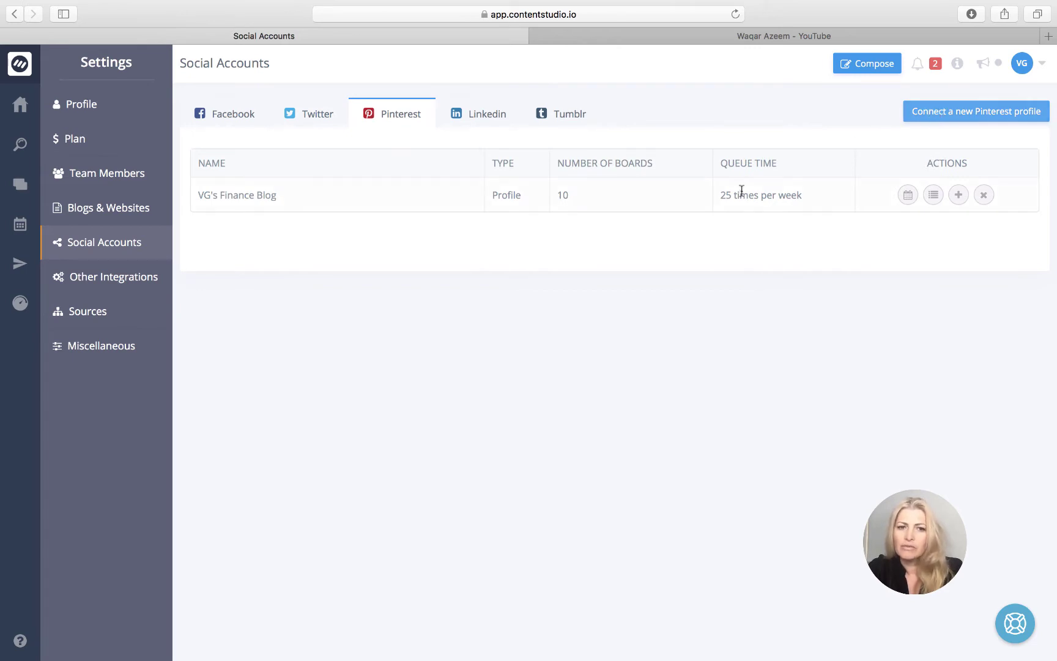
pyautogui.click(484, 116)
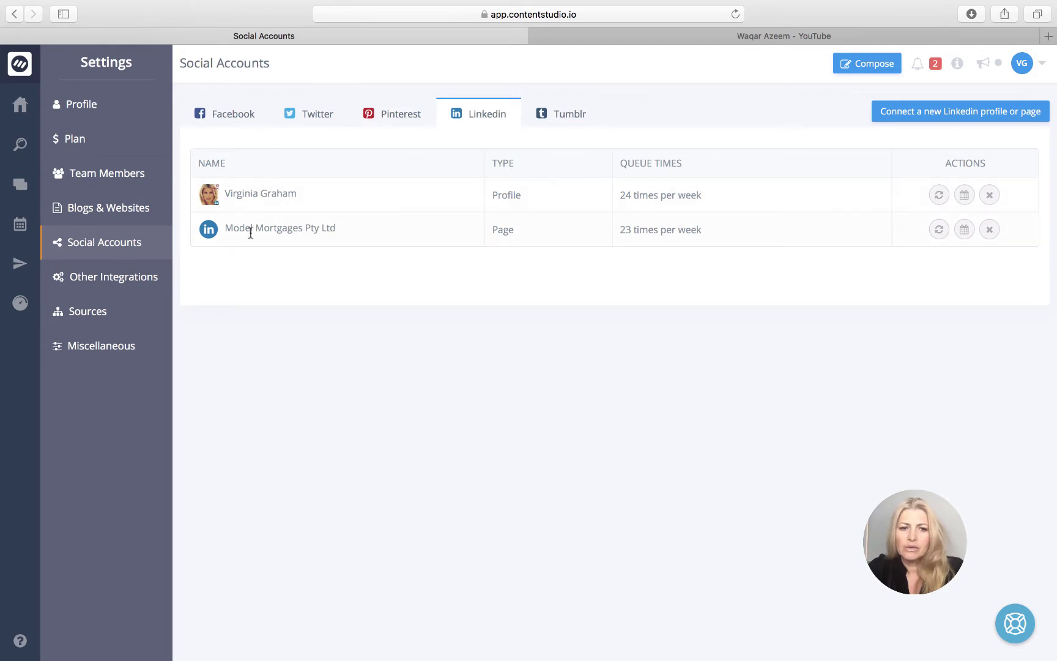
pyautogui.click(569, 114)
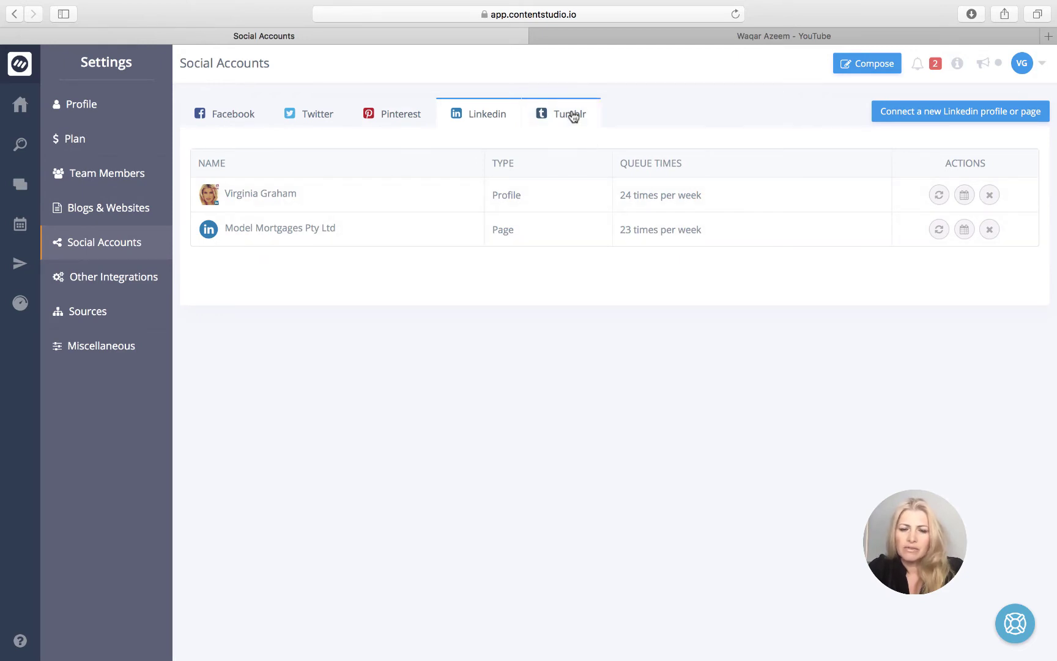
pyautogui.click(230, 119)
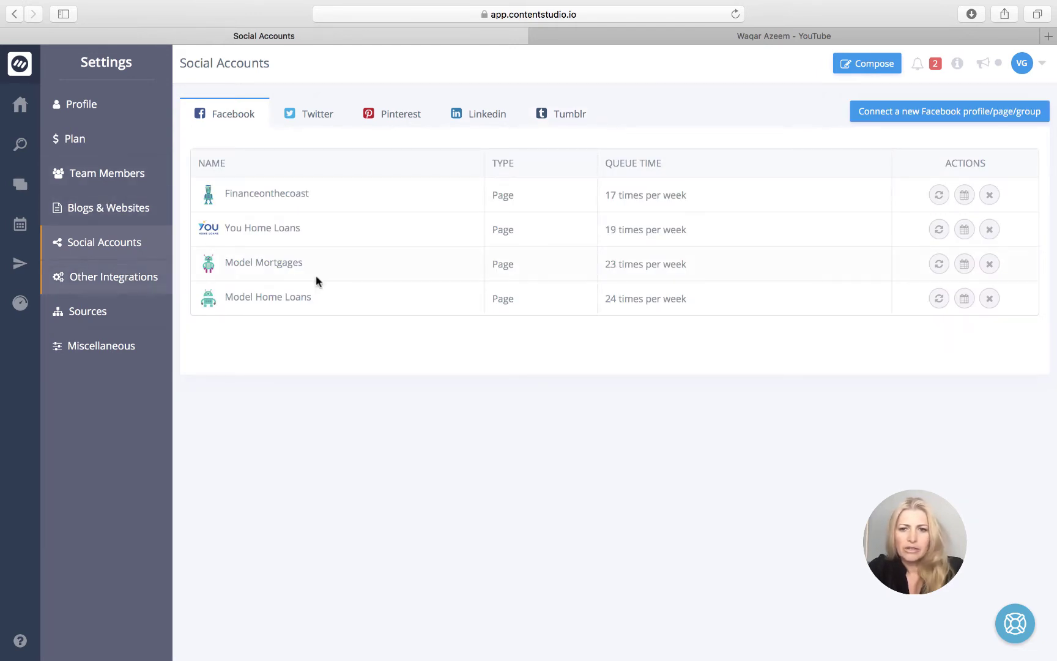
# Step: Open the content sources settings and load an RSS feed preview for the account owner's finance blog domain
pyautogui.click(1035, 68)
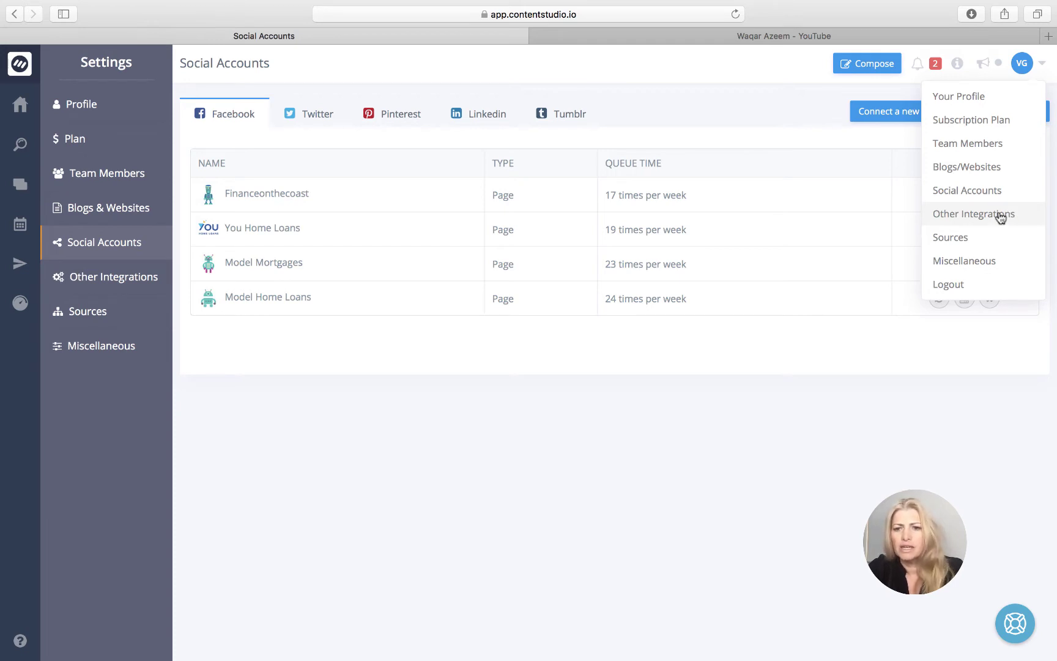
pyautogui.click(970, 235)
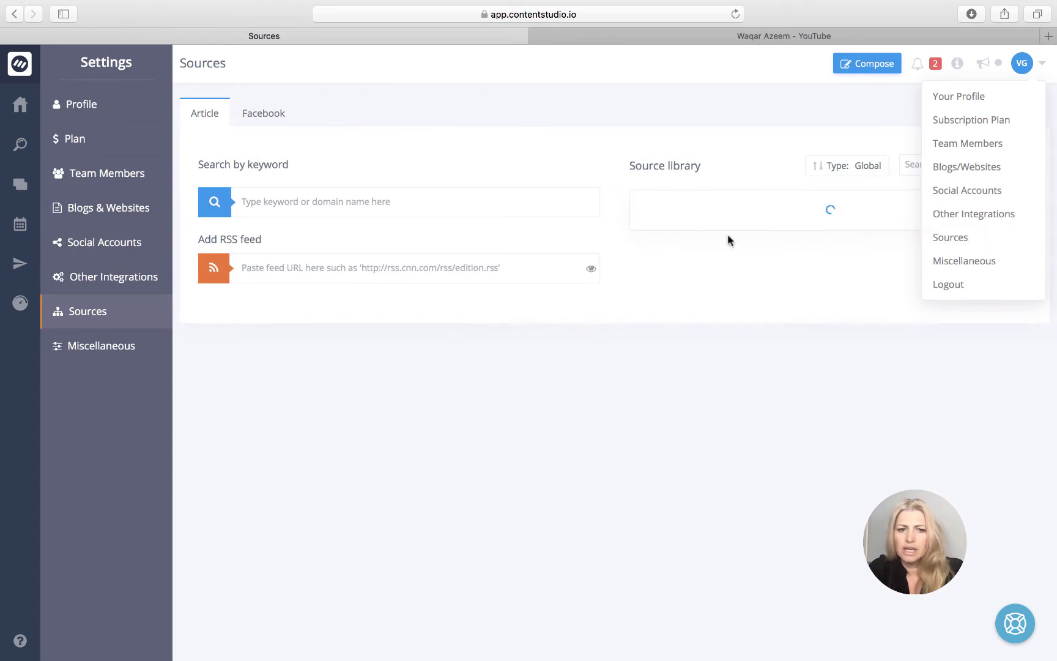
pyautogui.click(290, 265)
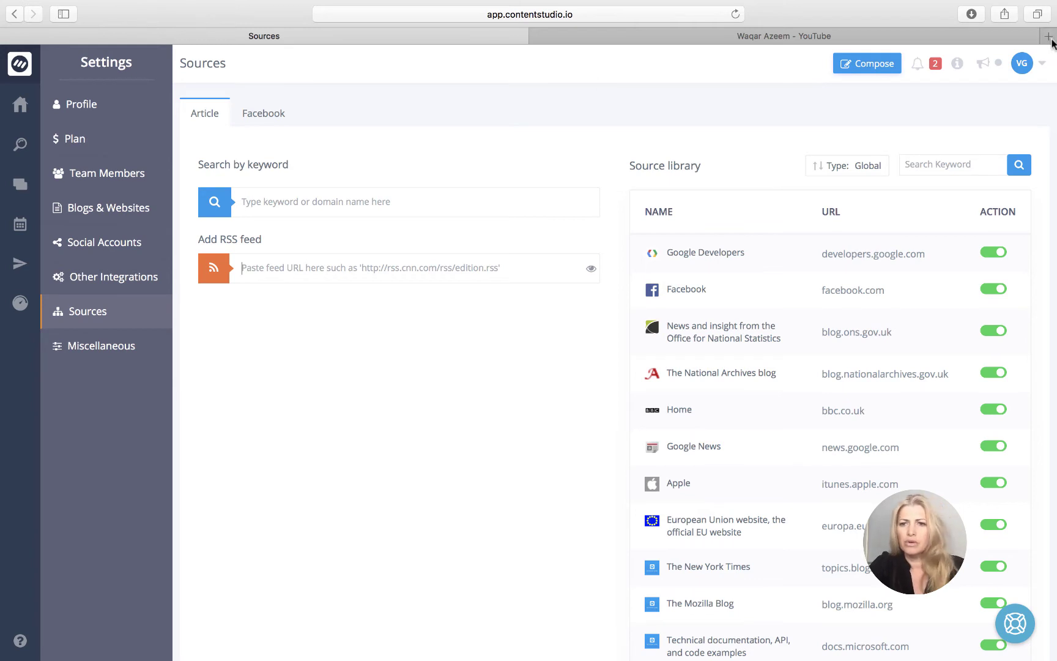
pyautogui.write('virg')
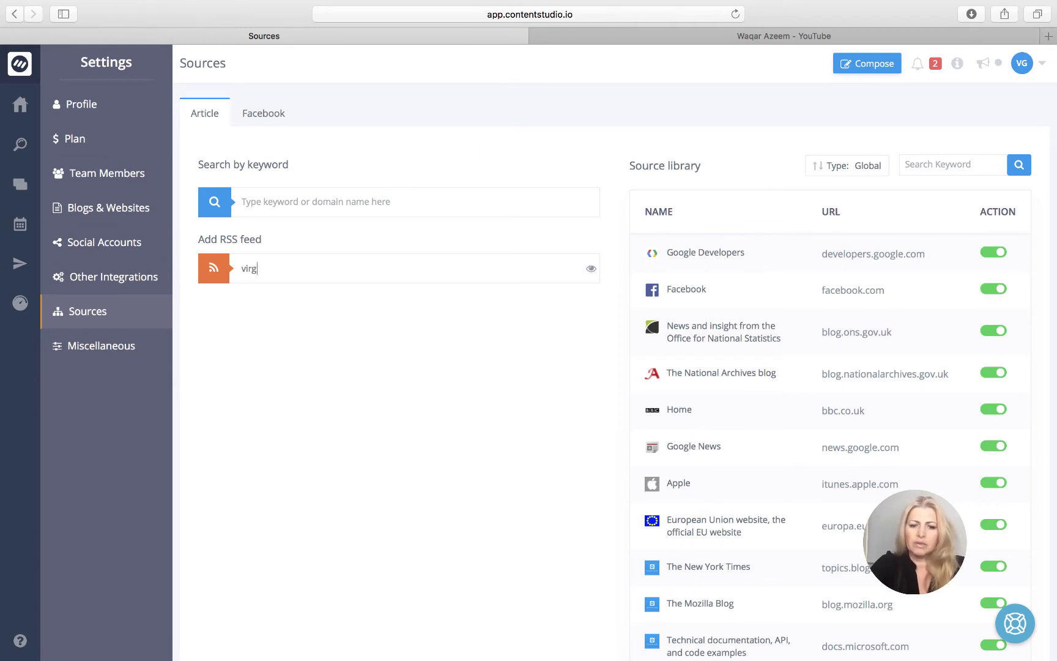
pyautogui.write('iniagrahams')
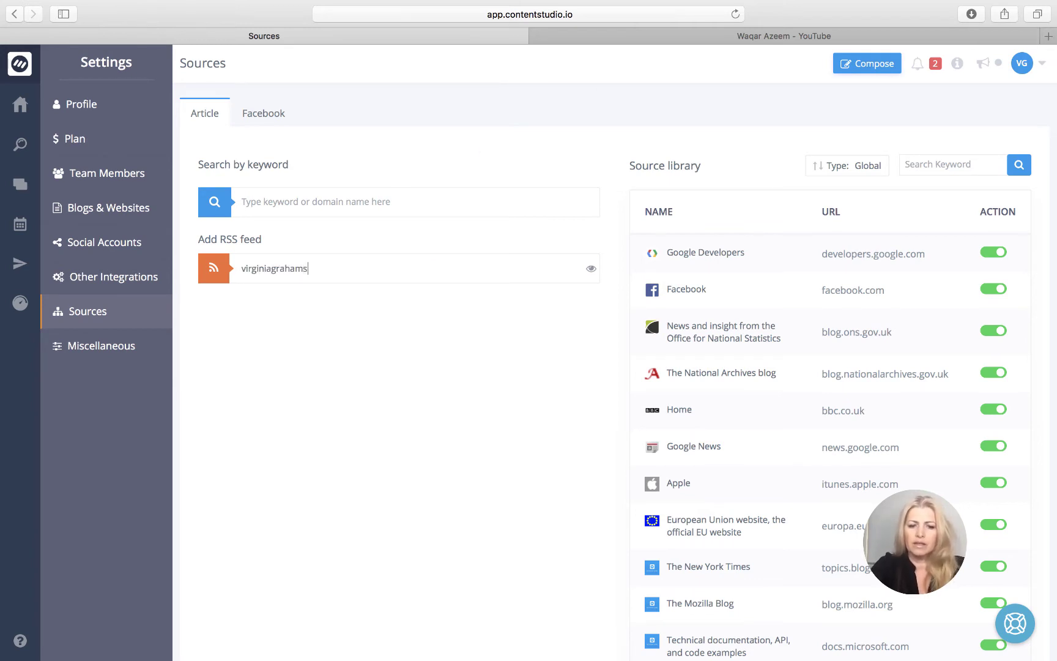
pyautogui.write('finance')
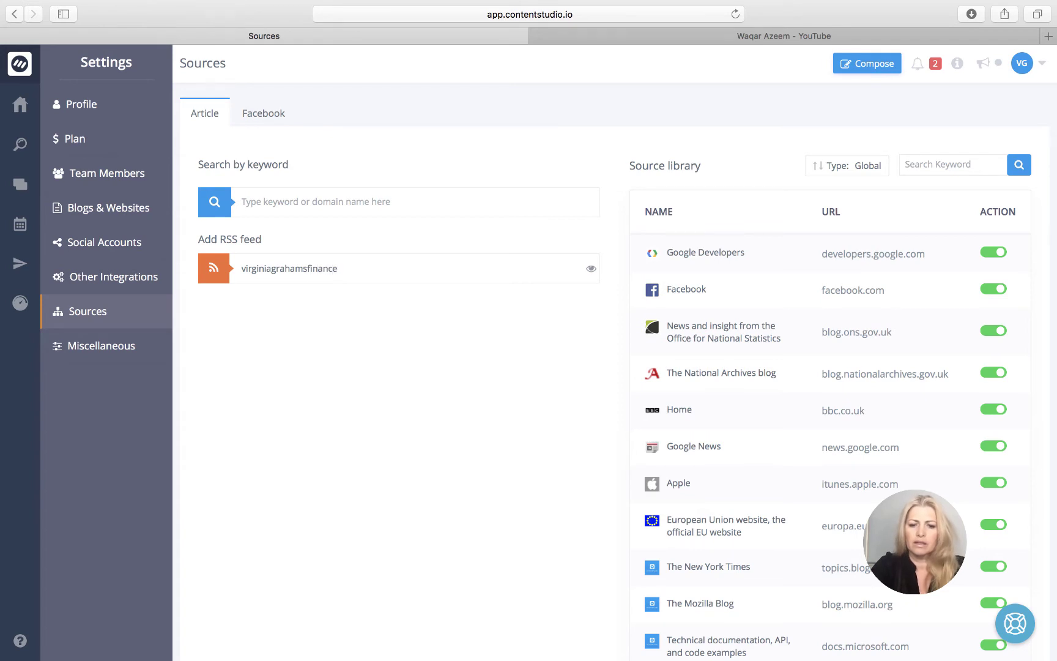
pyautogui.write('blog.com')
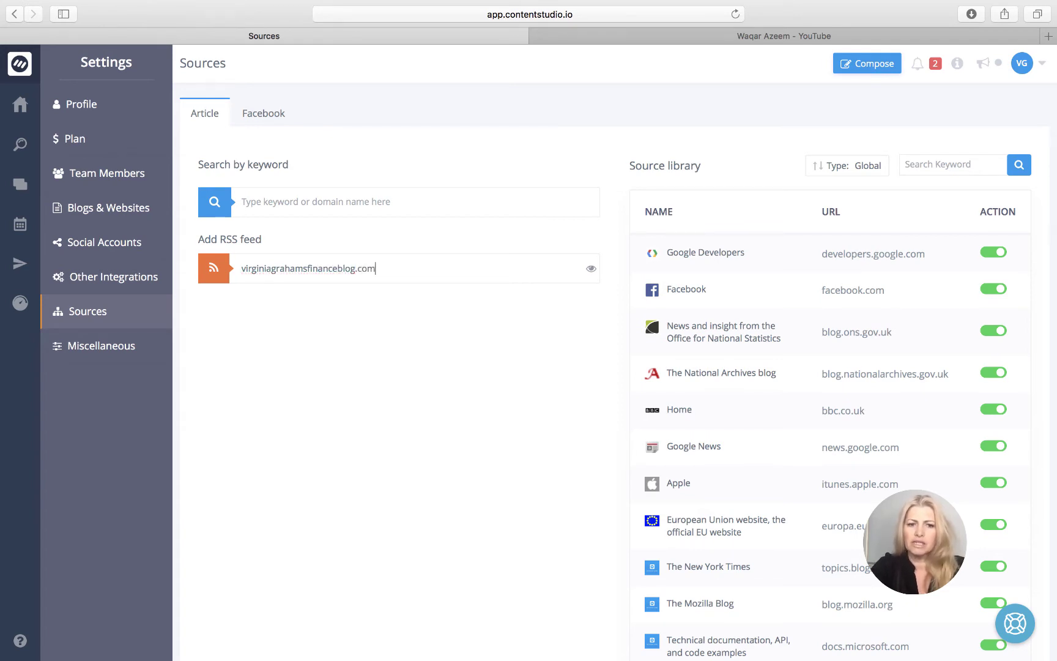
pyautogui.press('Return')
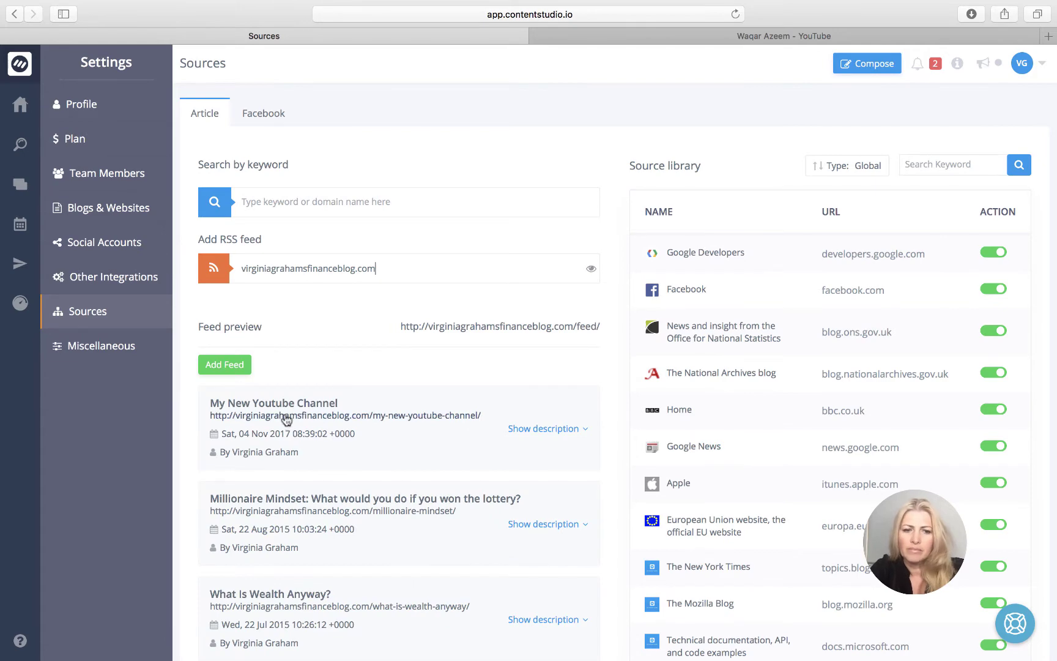
# Step: Look through the articles in the blog's feed preview and add the feed as a source
pyautogui.scroll(-3, 429, 489)
pyautogui.scroll(-1, 428, 489)
pyautogui.scroll(4, 440, 428)
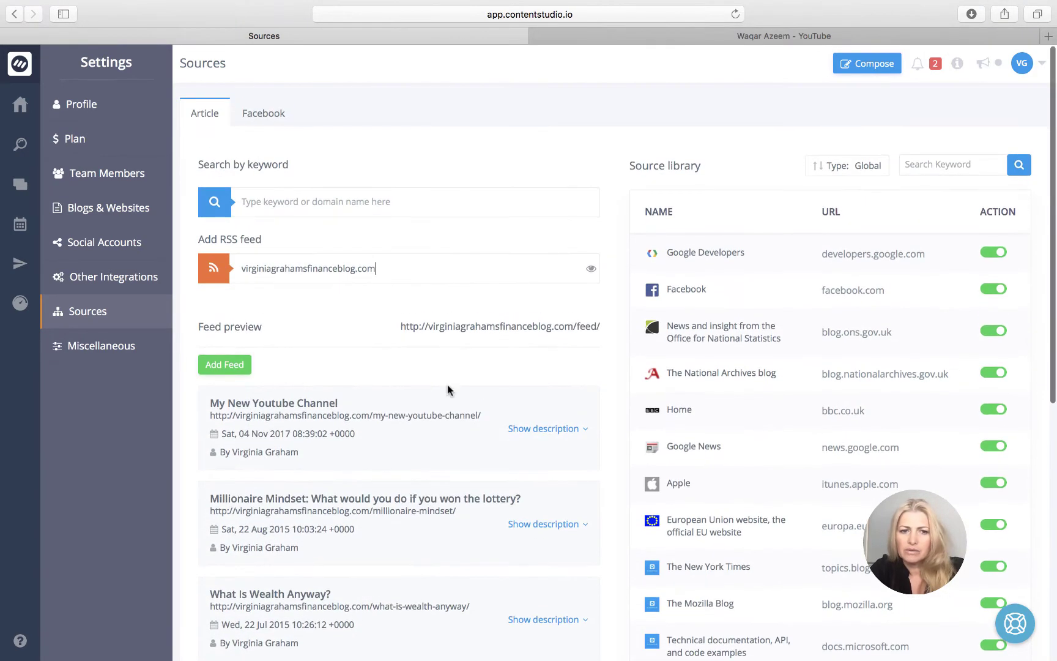
pyautogui.click(219, 366)
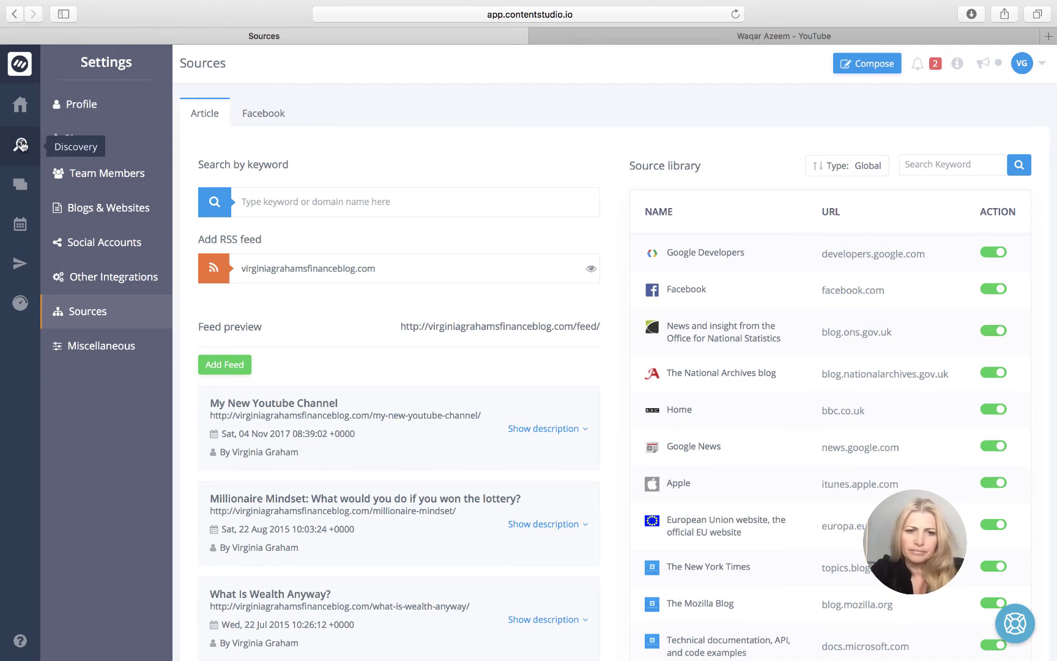
# Step: Search web articles in the Discovery section for the keyword "photography"
pyautogui.click(20, 145)
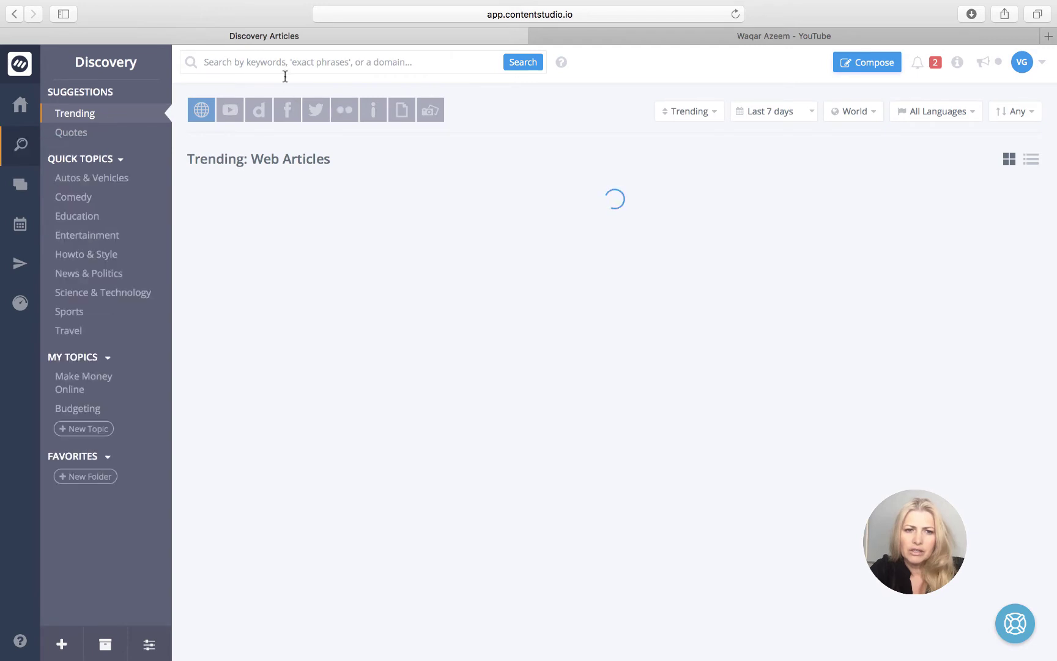
pyautogui.click(239, 65)
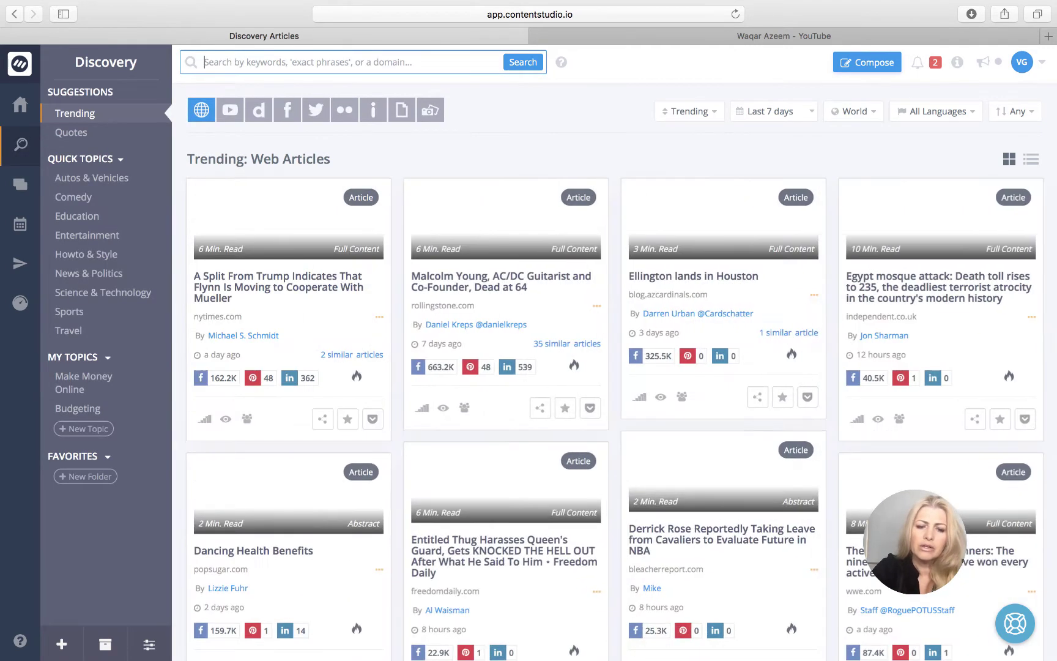
pyautogui.write('photogra')
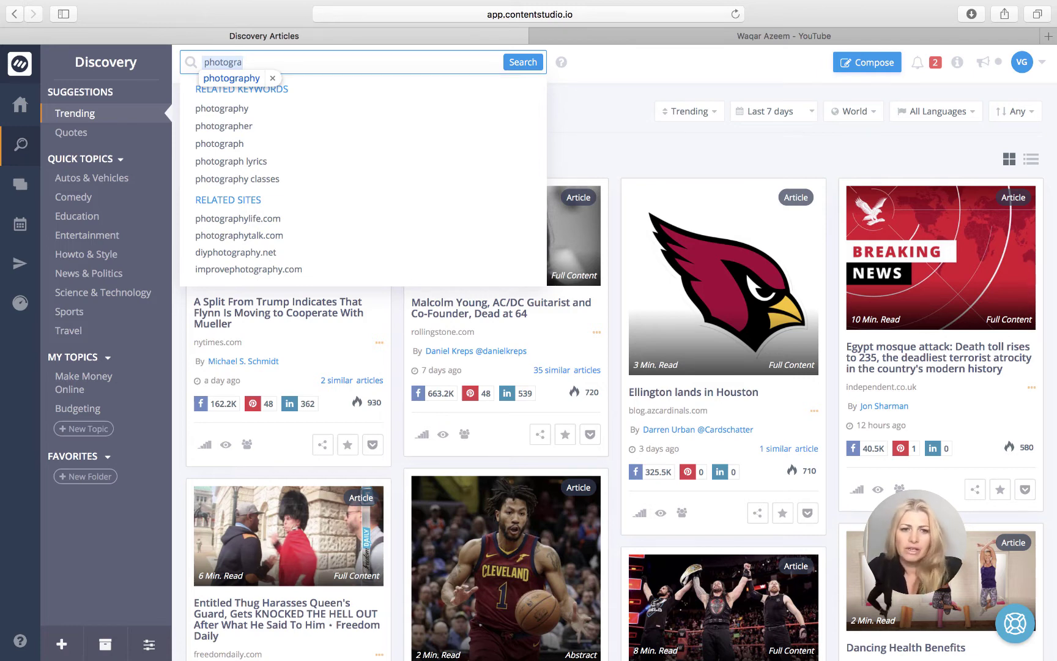
pyautogui.write('phy')
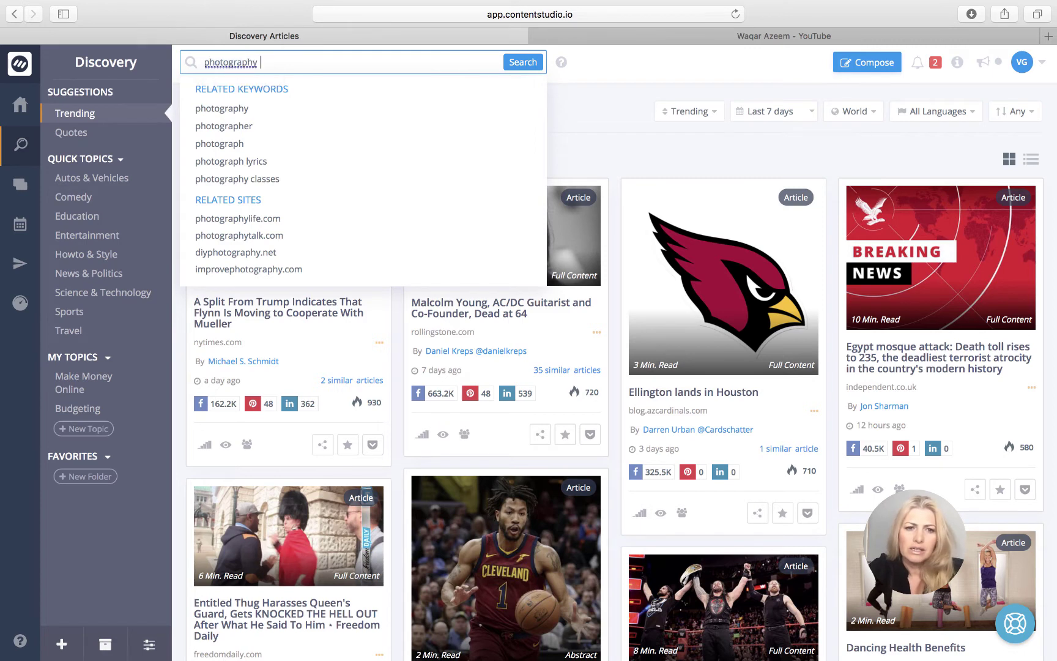
pyautogui.press('Return')
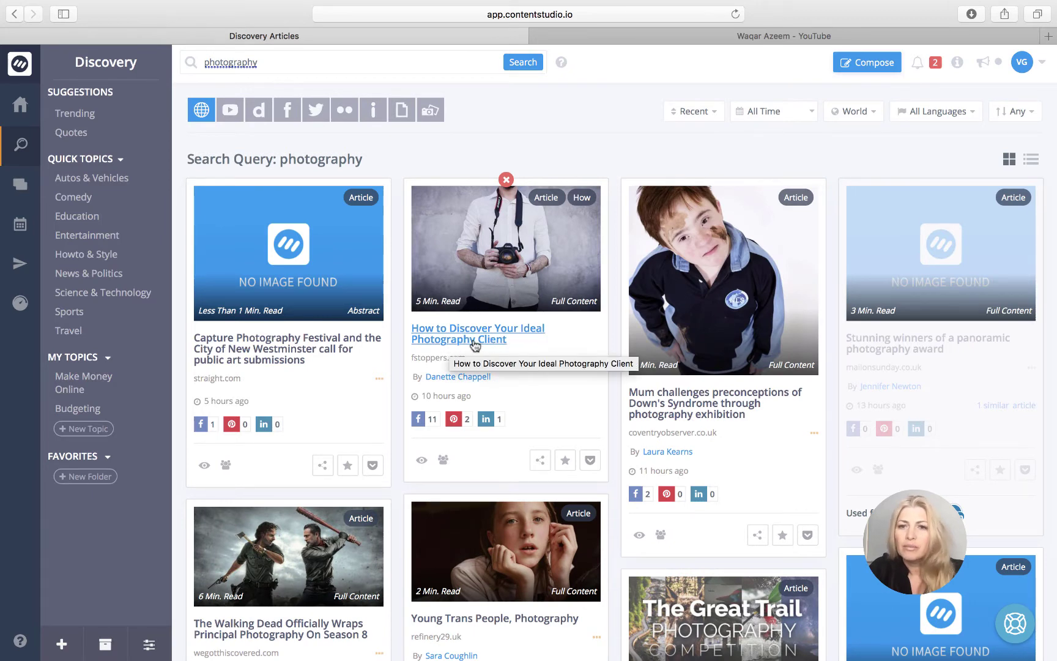
# Step: Read through the preview of the article "How to Discover Your Ideal Photography Client" and close it
pyautogui.click(474, 345)
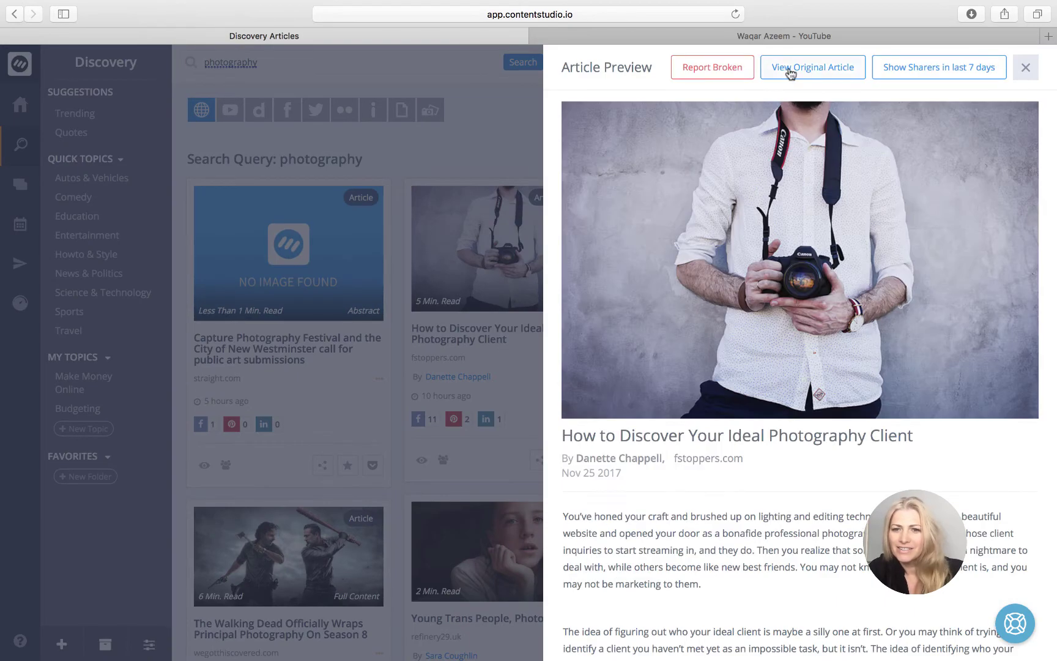
pyautogui.scroll(-15, 761, 373)
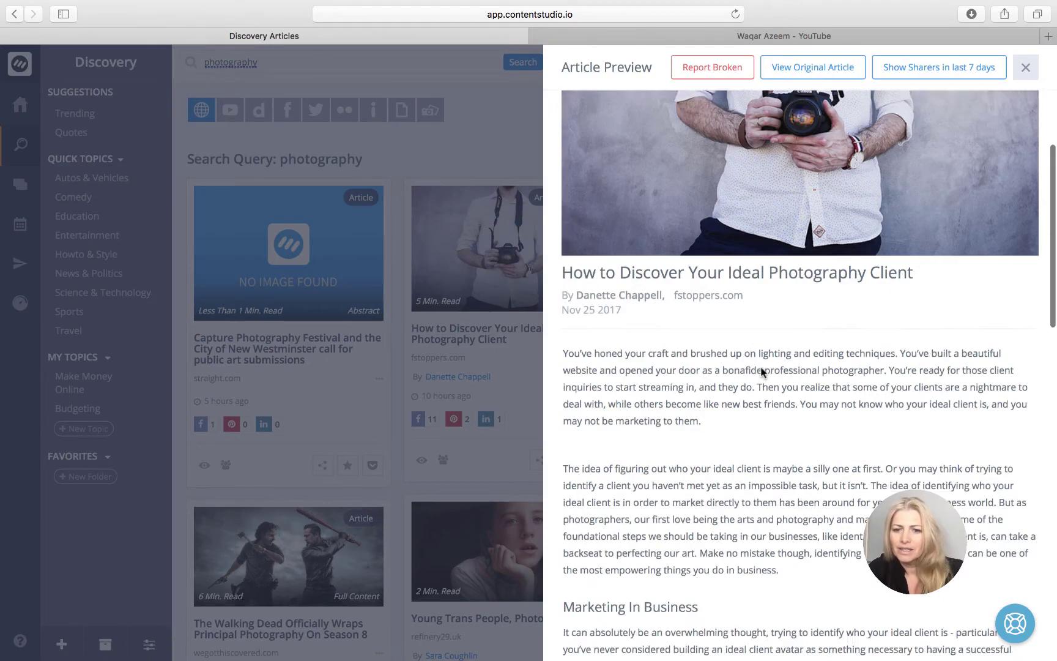
pyautogui.scroll(-2, 762, 370)
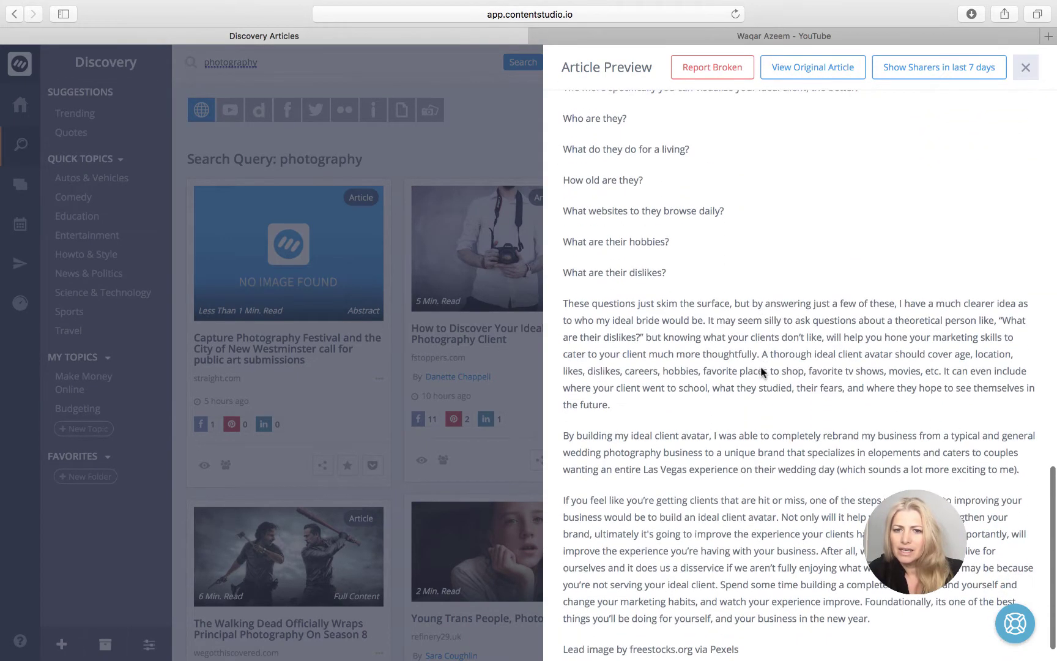
pyautogui.scroll(2, 762, 371)
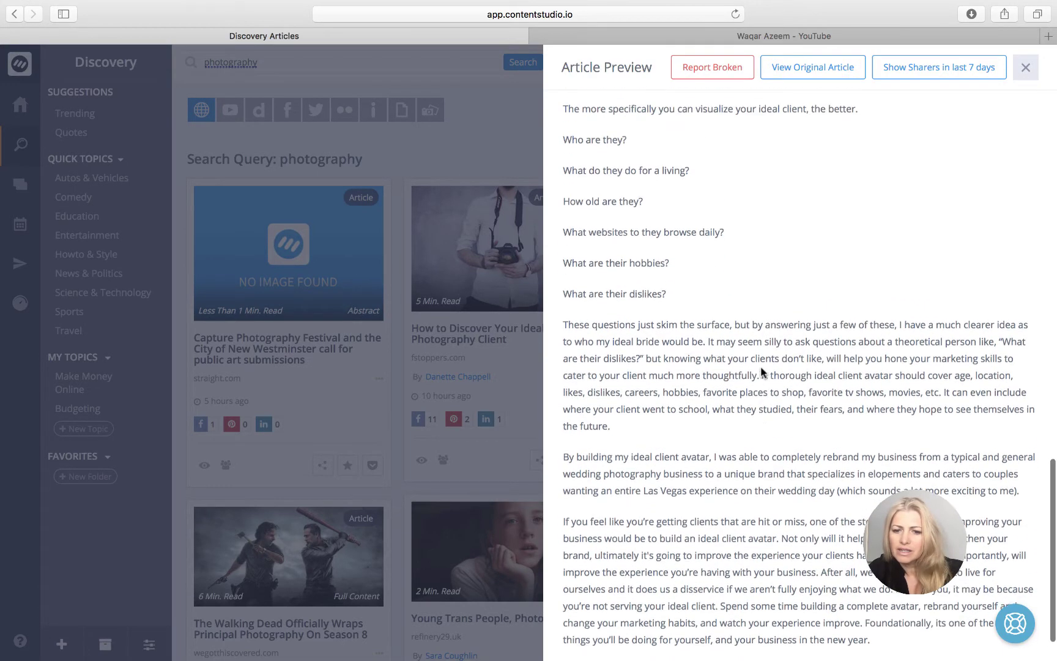
pyautogui.scroll(15, 762, 367)
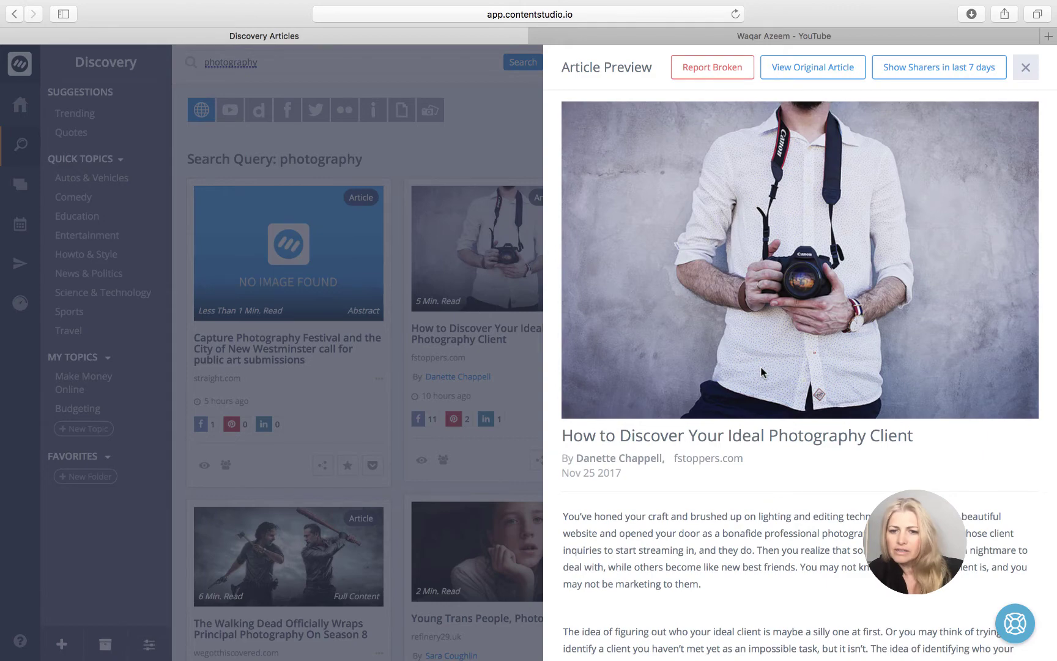
pyautogui.scroll(-15, 761, 370)
pyautogui.scroll(-10, 762, 371)
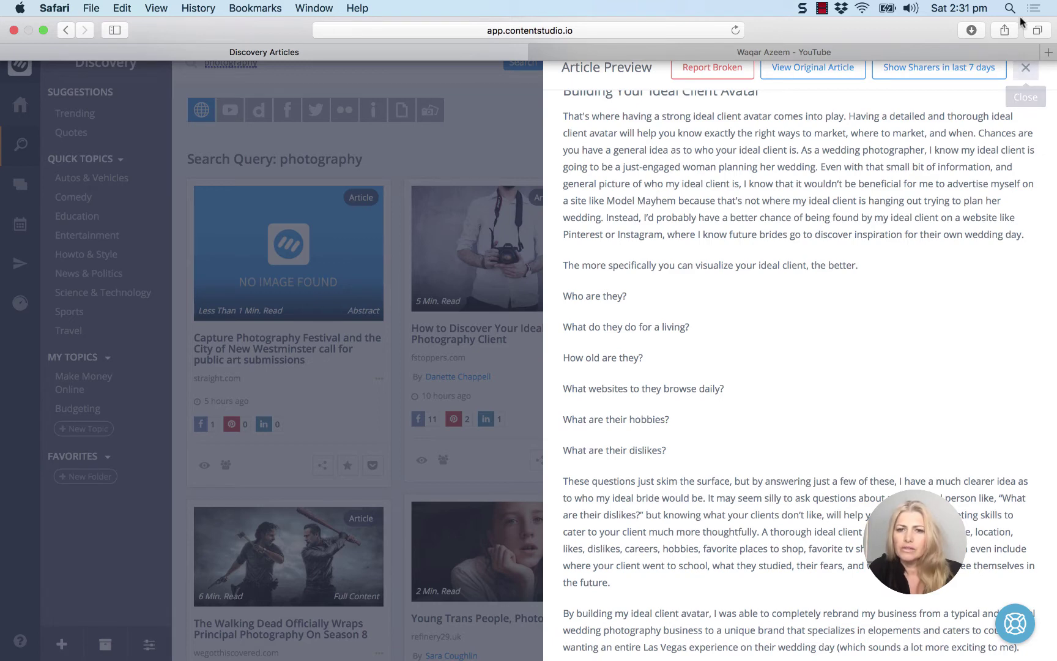
pyautogui.click(1038, 78)
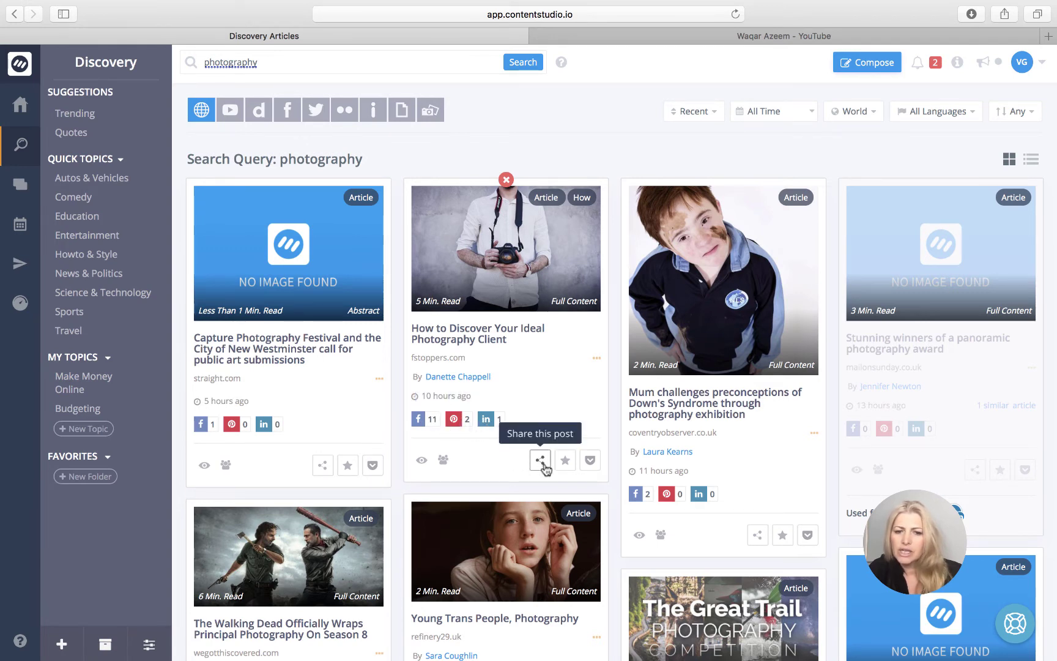
# Step: Look through the recent Twitter sharers of the article "How to Discover Your Ideal Photography Client"
pyautogui.click(444, 462)
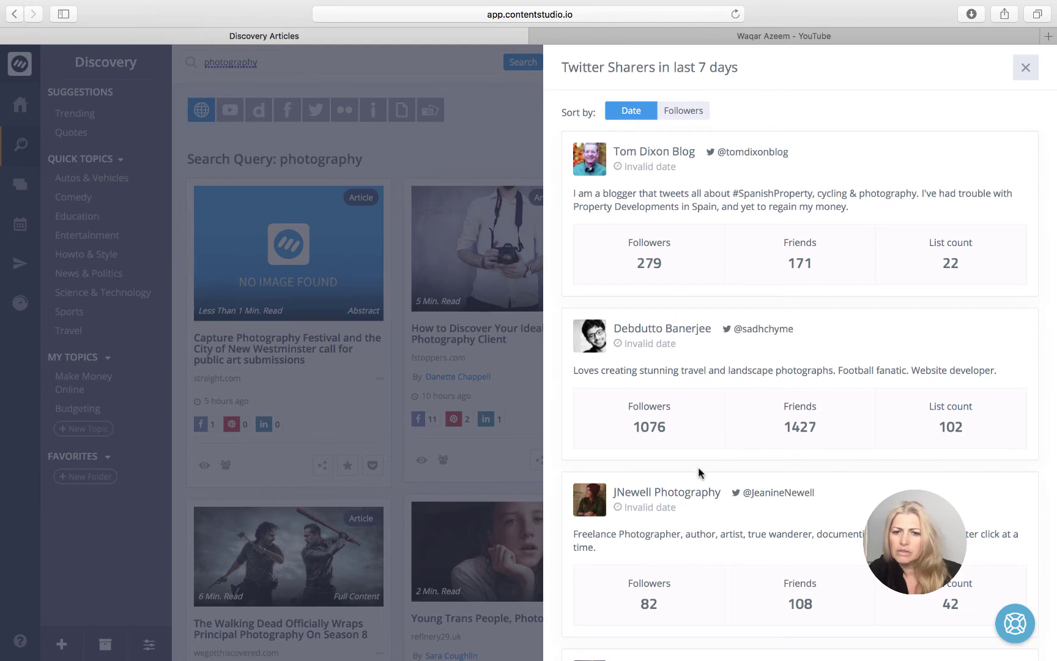
pyautogui.scroll(-10, 699, 466)
pyautogui.scroll(-10, 694, 466)
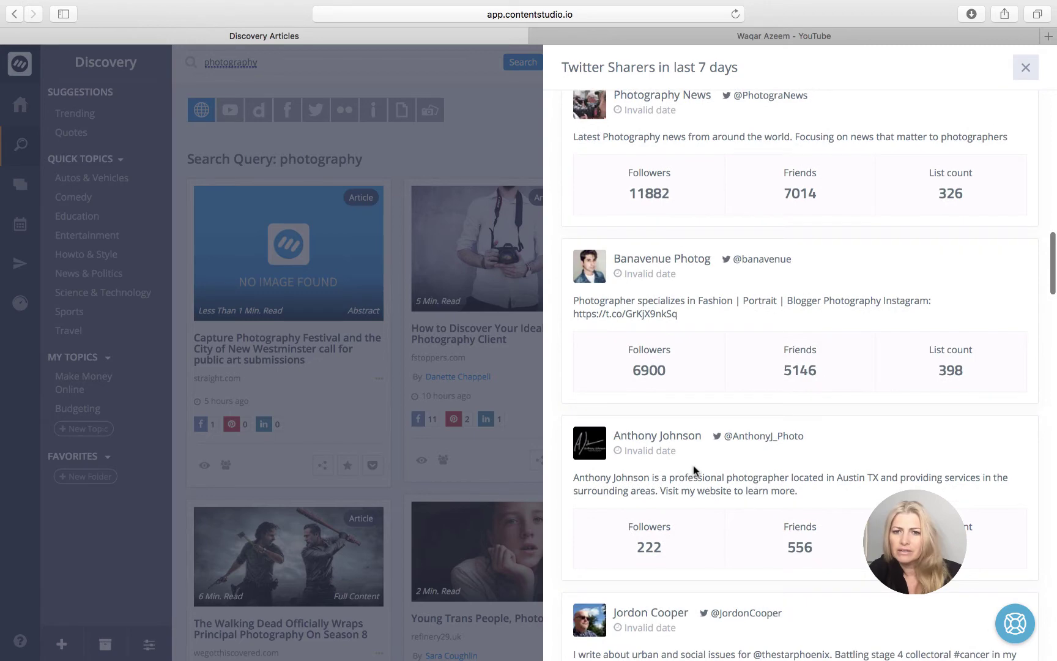
pyautogui.scroll(-2, 709, 248)
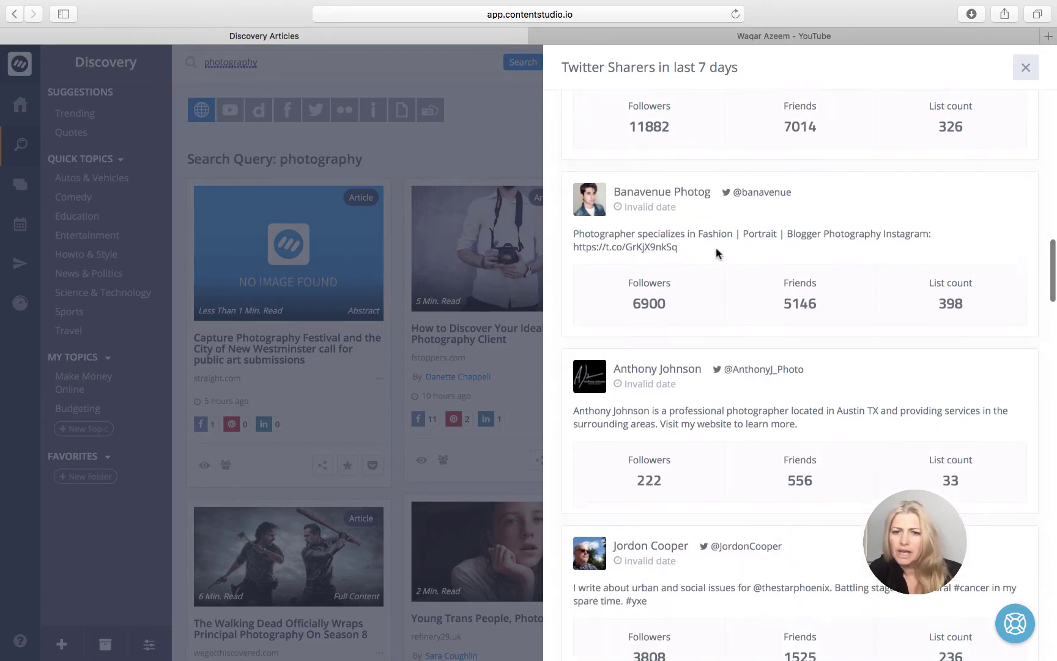
pyautogui.scroll(10, 716, 248)
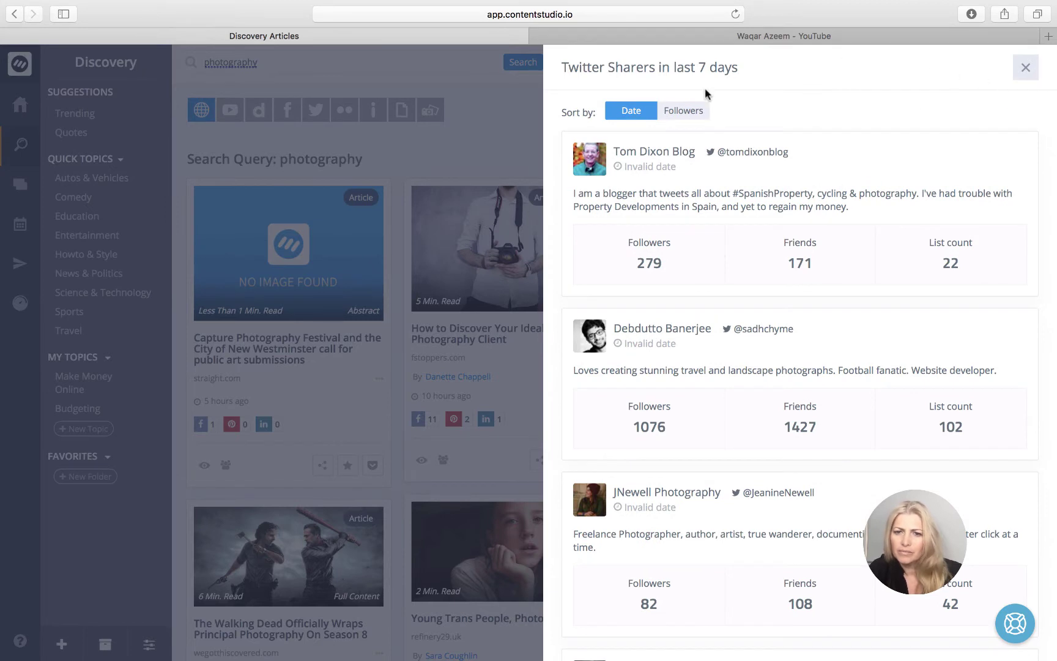
# Step: Compare the Twitter sharers sorted by date and by followers, look through the followers ranking and close the list
pyautogui.click(691, 112)
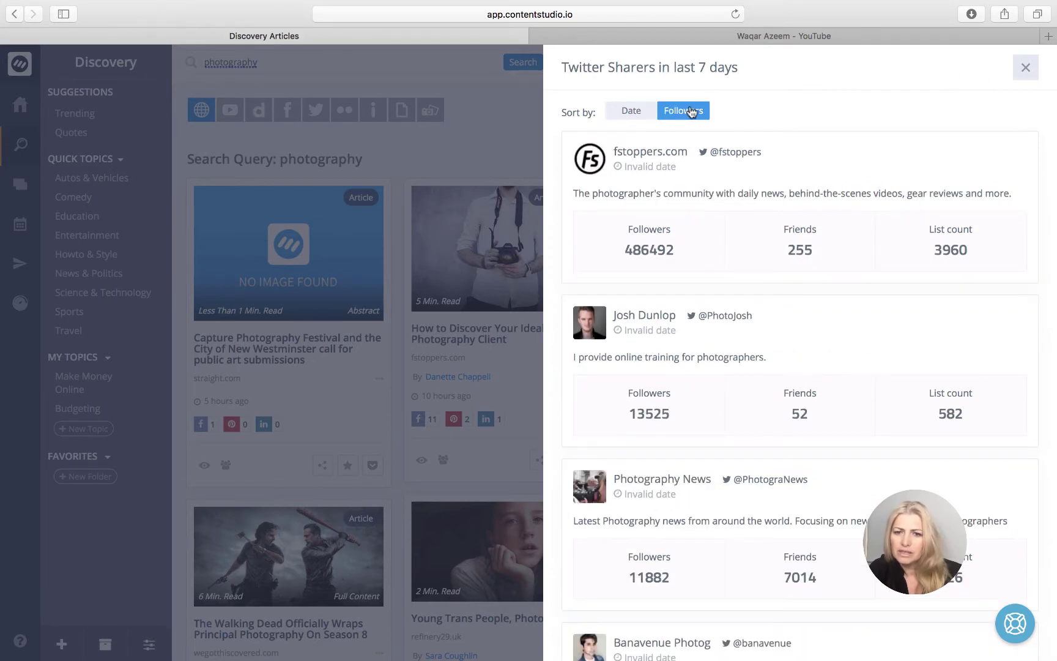
pyautogui.click(635, 110)
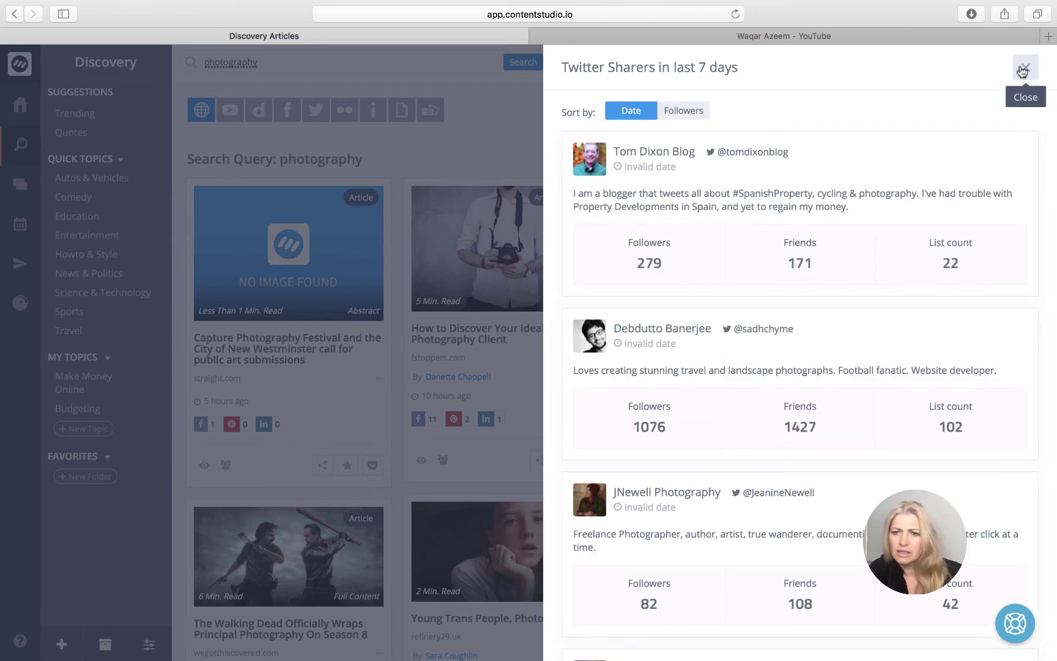
pyautogui.click(689, 112)
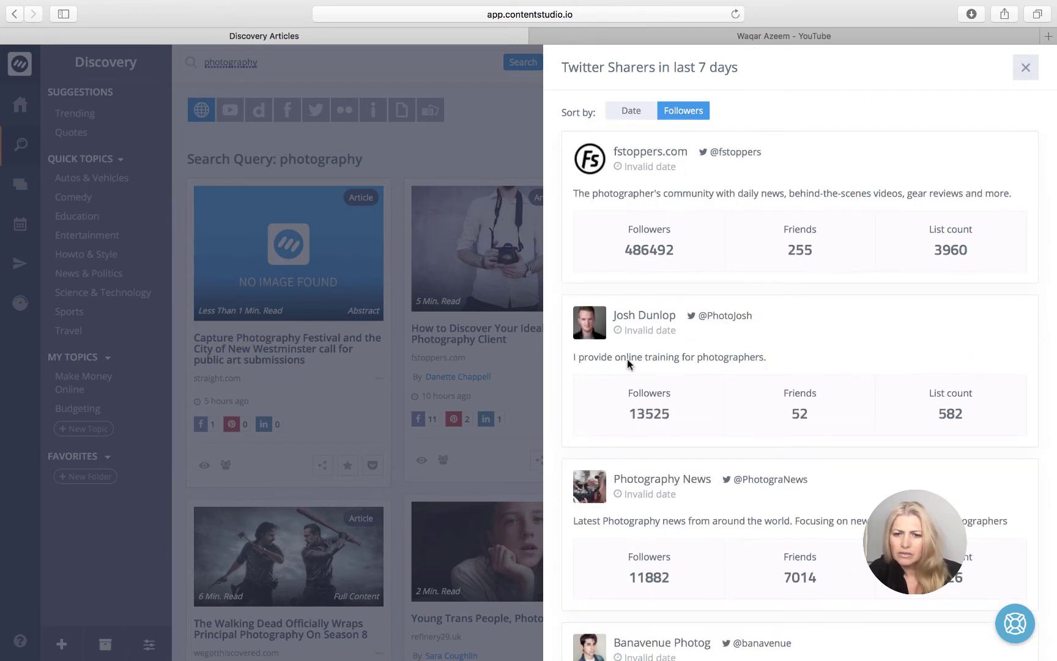
pyautogui.scroll(-20, 727, 441)
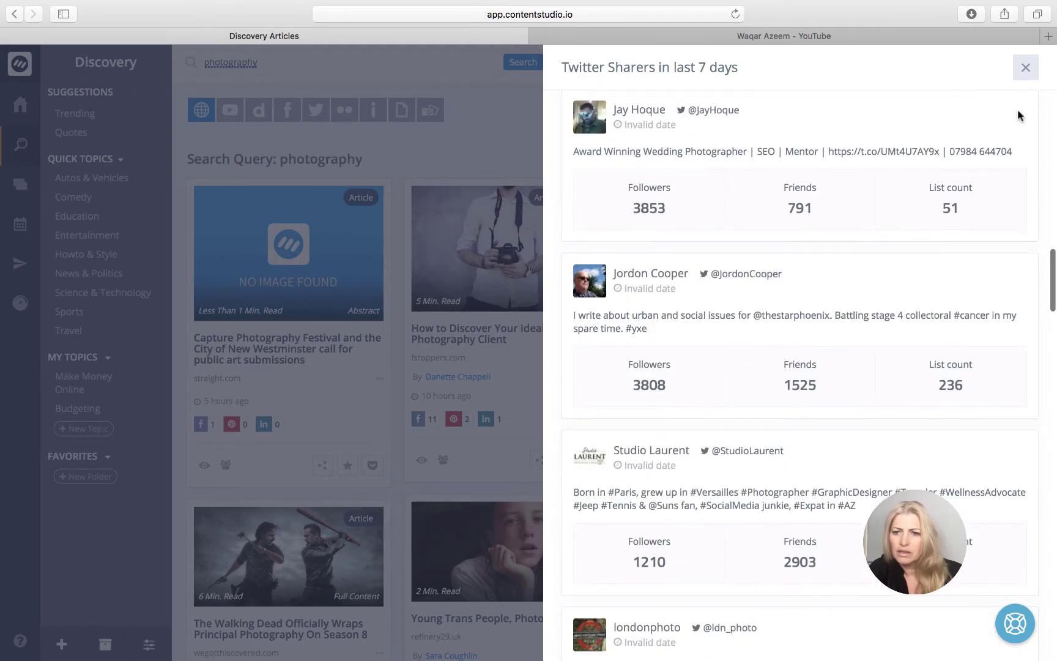
pyautogui.click(1028, 68)
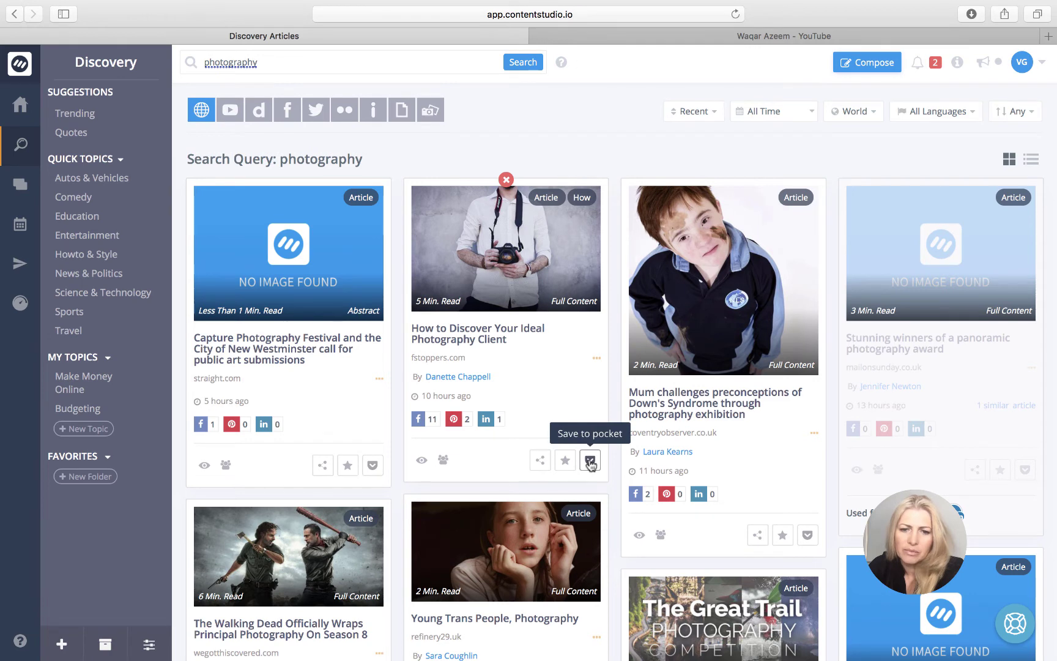
# Step: Create a favorites folder named Photography and save the article "How to Discover Your Ideal Photography Client" in it
pyautogui.click(558, 466)
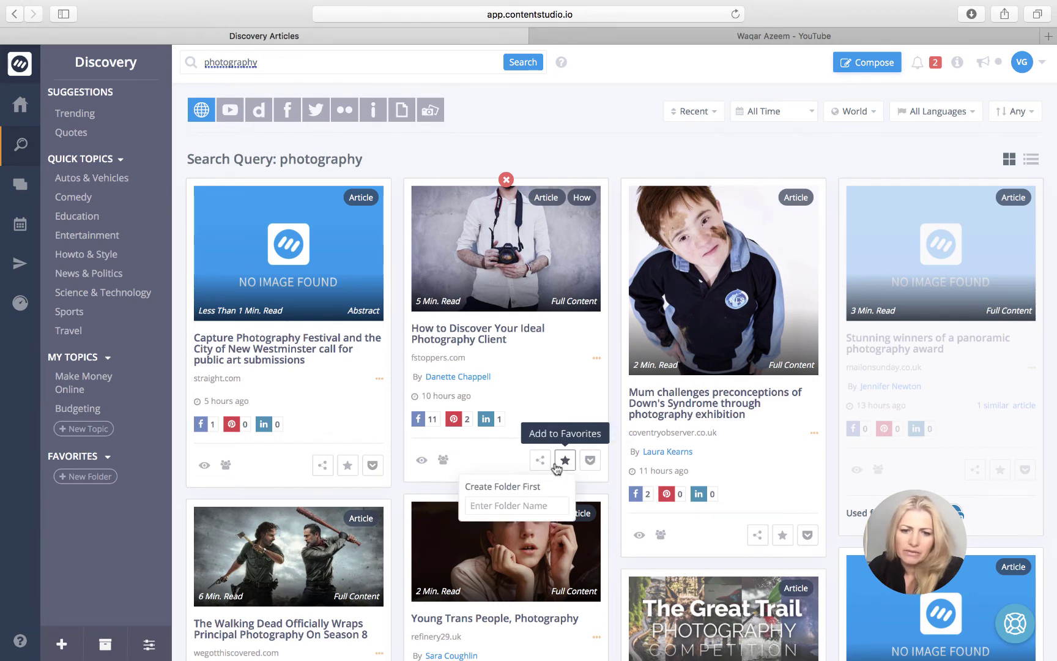
pyautogui.click(511, 504)
pyautogui.write('P')
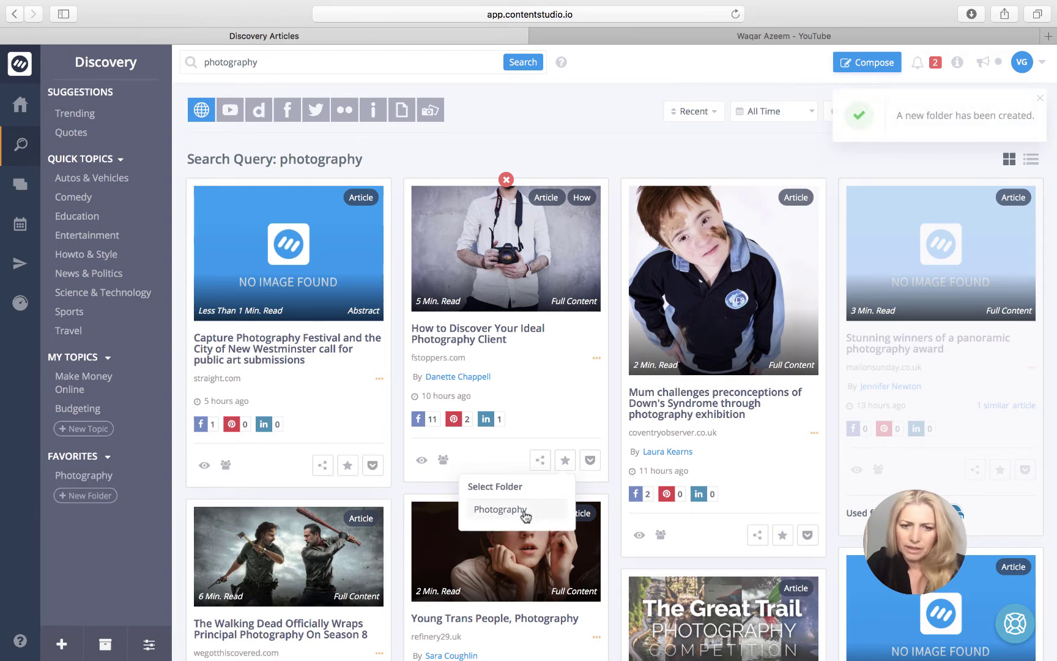
pyautogui.click(525, 517)
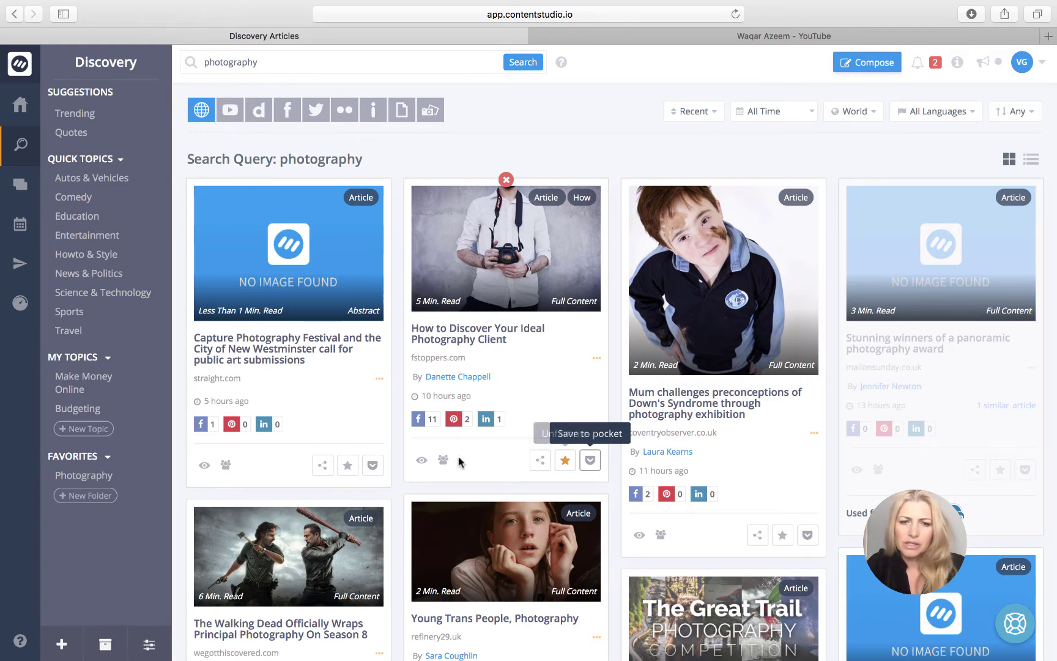
# Step: Look through the other articles in the photography search results
pyautogui.scroll(-10, 295, 417)
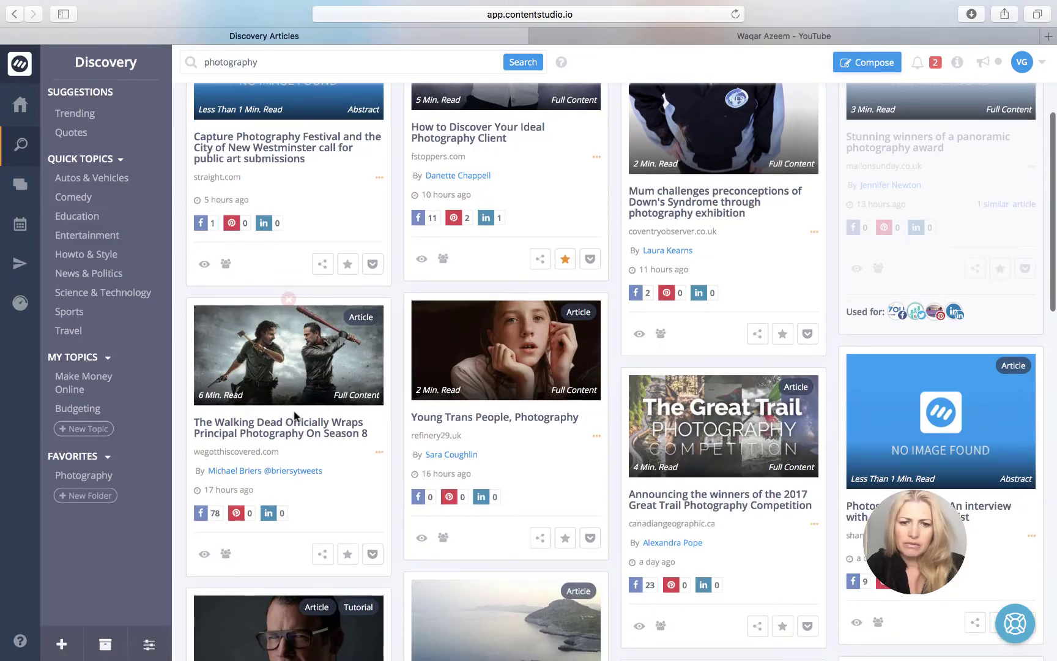
pyautogui.scroll(5, 294, 416)
pyautogui.scroll(3, 295, 416)
pyautogui.scroll(-15, 295, 417)
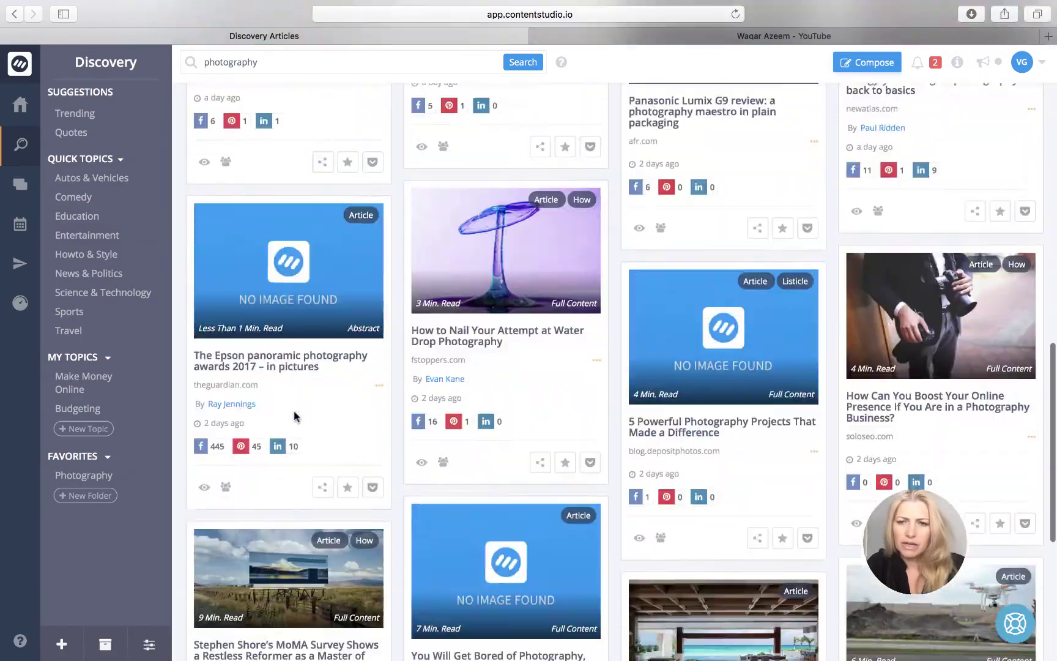
pyautogui.scroll(7, 295, 417)
pyautogui.scroll(10, 295, 415)
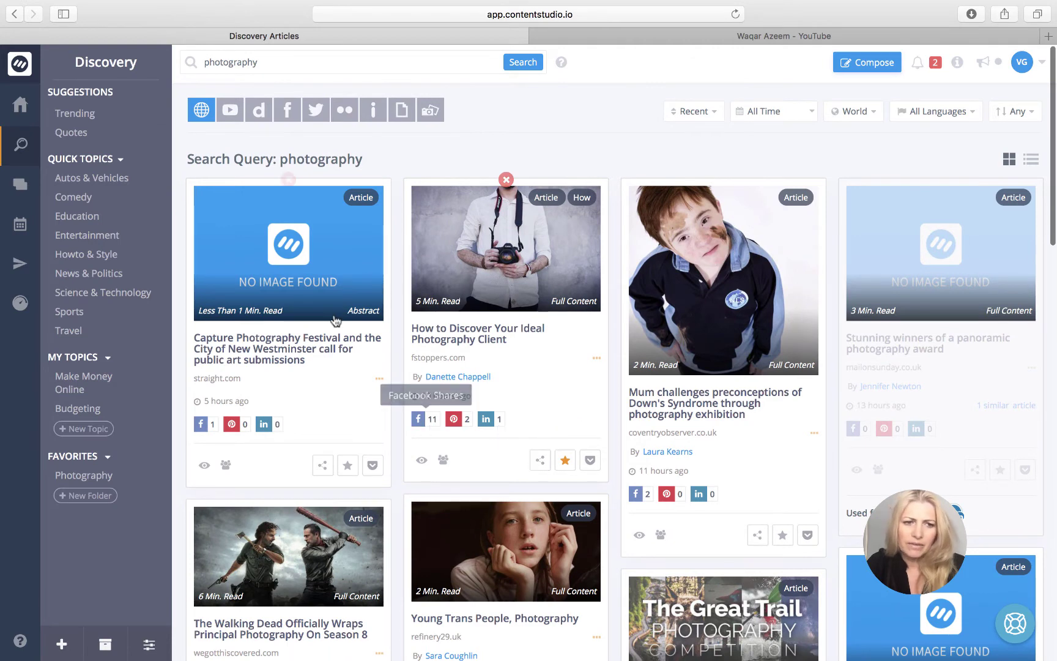
# Step: Start a new social media post in the Composer and set its publishing option to Schedule
pyautogui.click(18, 183)
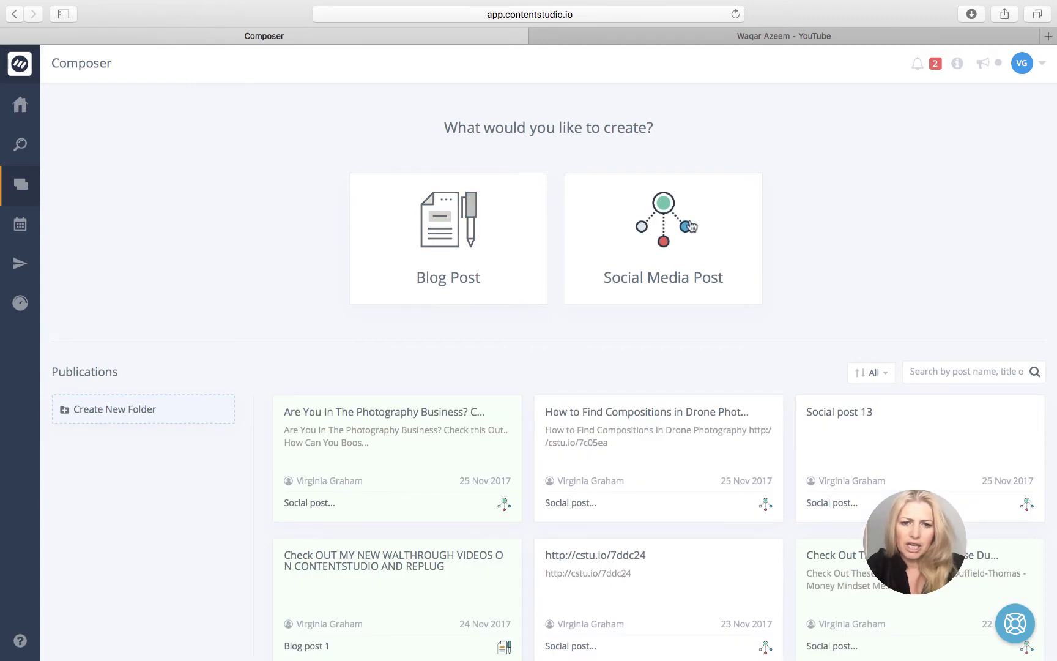
pyautogui.click(653, 227)
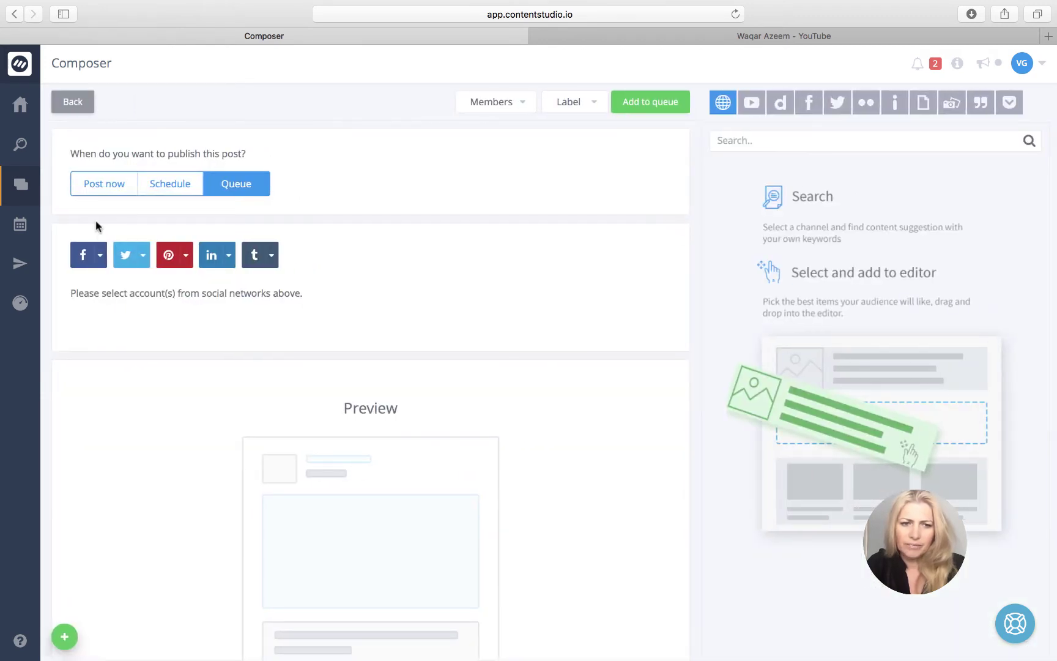
pyautogui.click(154, 187)
pyautogui.click(108, 189)
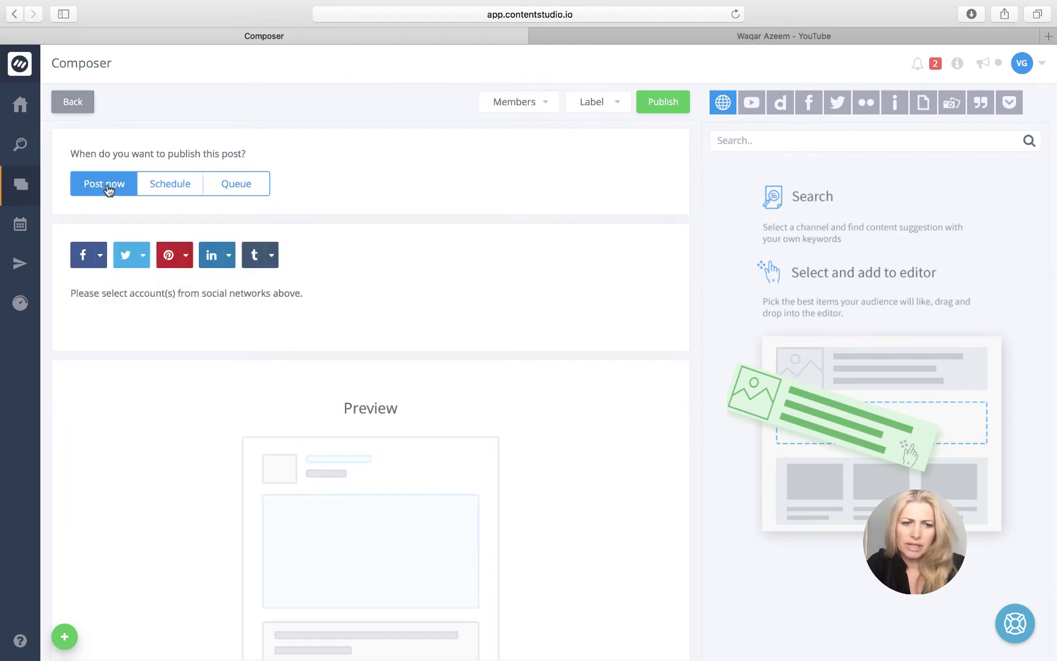
pyautogui.click(164, 185)
# Step: Select the Facebook page You Home Loans, Twitter profile ModelHomeLoans, Pinterest board Making Money While Travelling and LinkedIn page Model Mortgages Pty Ltd for the post
pyautogui.click(99, 314)
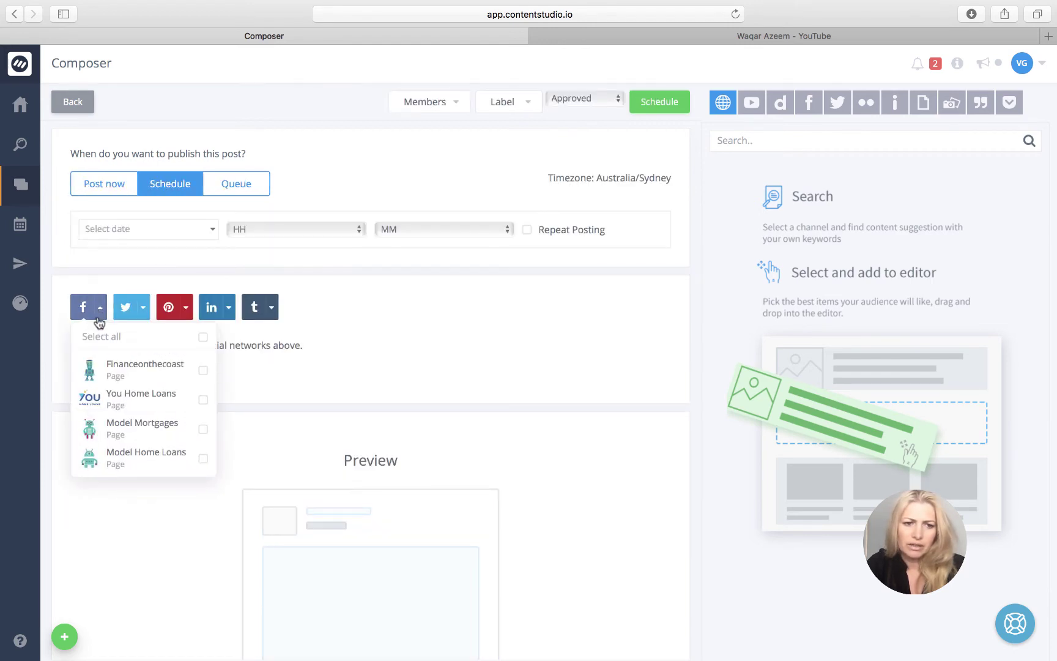
pyautogui.click(196, 399)
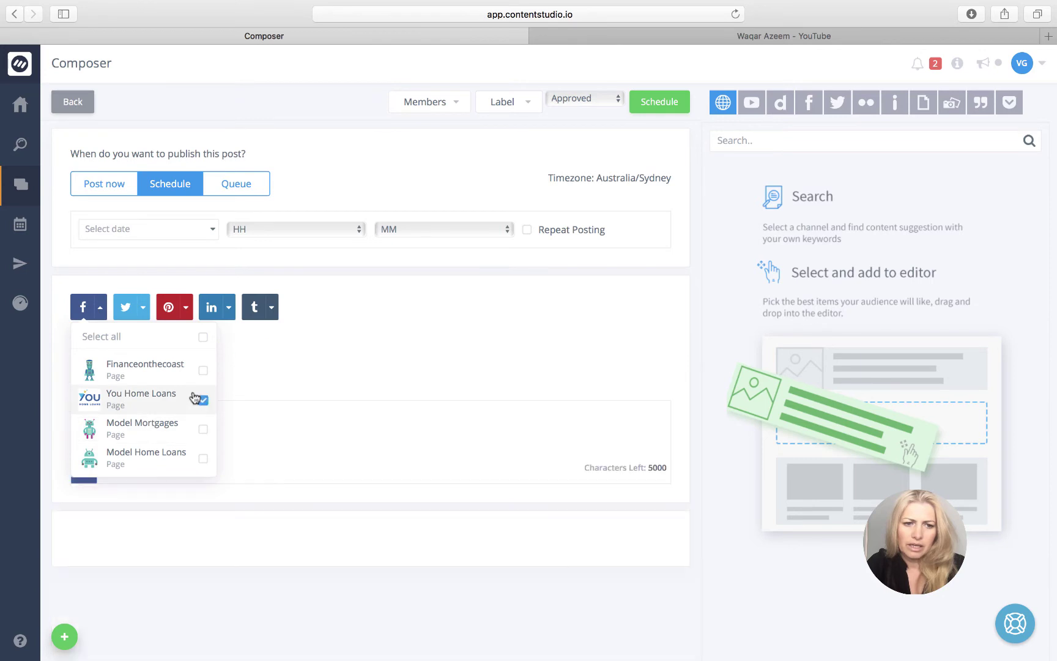
pyautogui.click(142, 308)
pyautogui.click(247, 372)
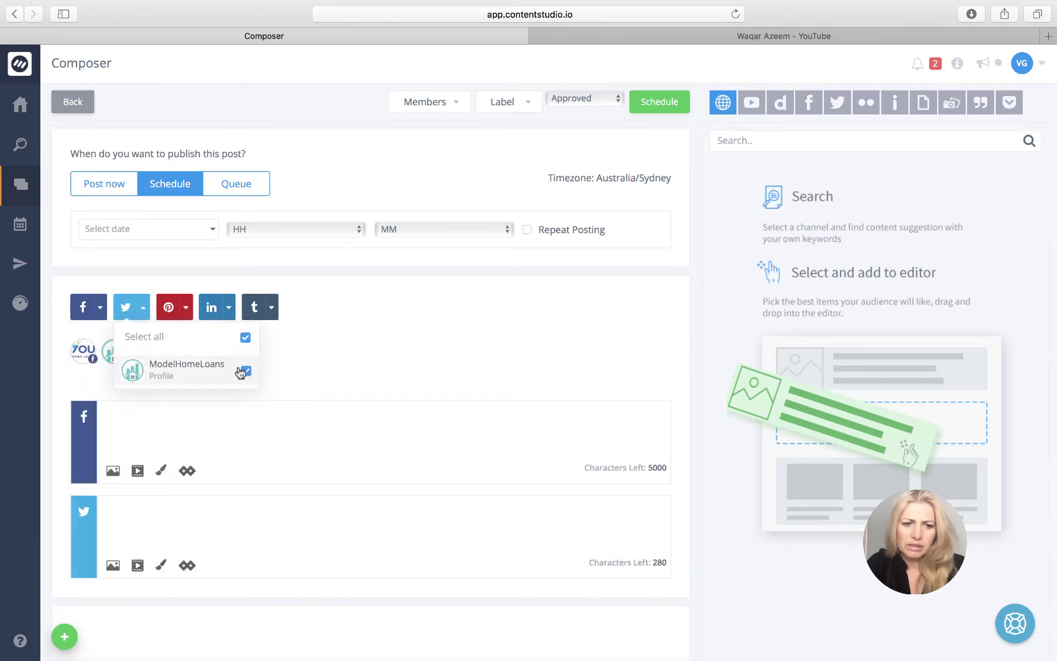
pyautogui.click(186, 307)
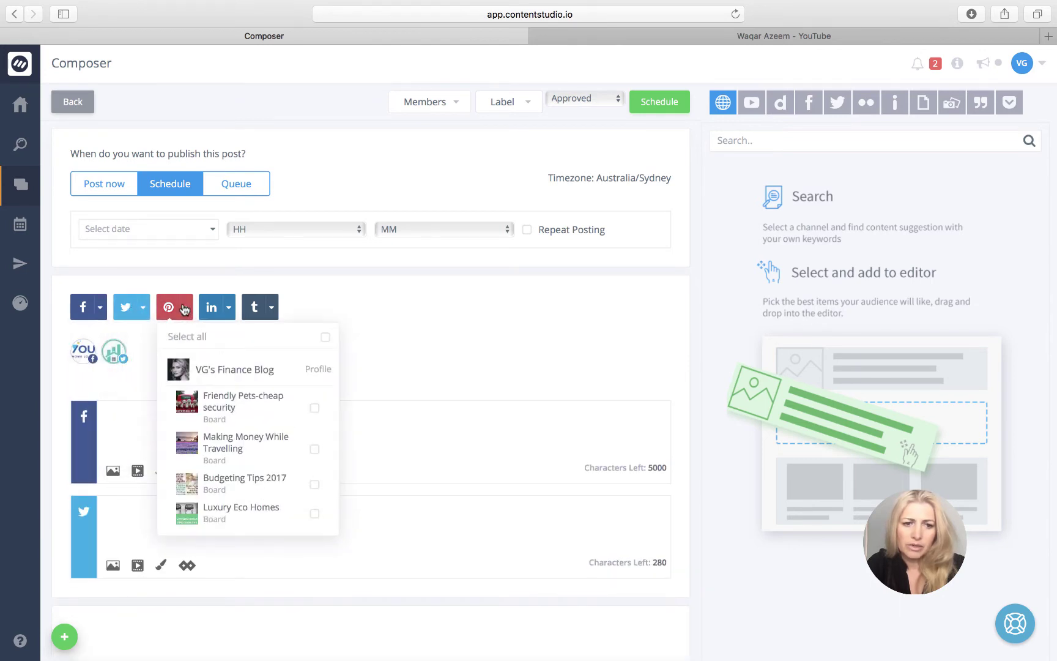
pyautogui.click(314, 449)
pyautogui.click(230, 312)
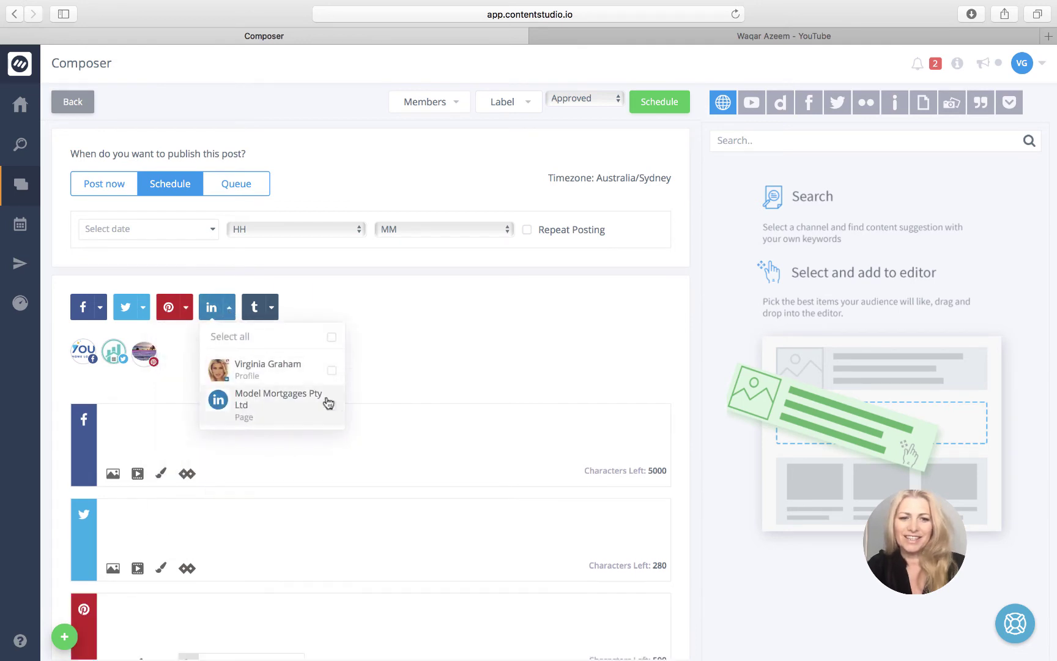
pyautogui.click(332, 406)
# Step: Search the Composer's web content suggestions for "photography"
pyautogui.scroll(-5, 404, 324)
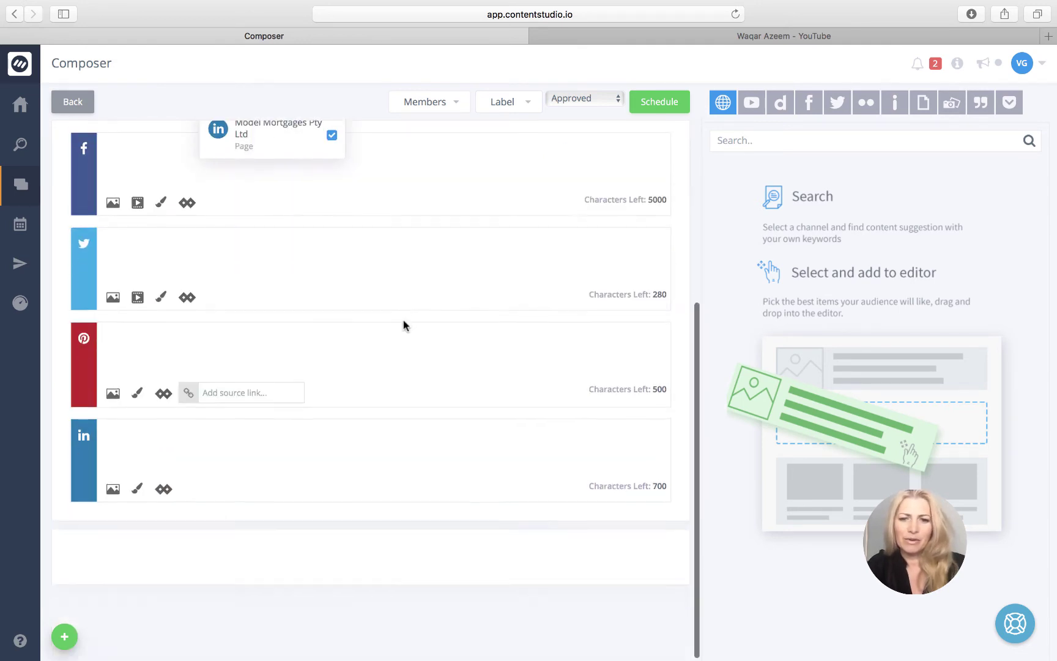
pyautogui.click(752, 141)
pyautogui.write('photograph')
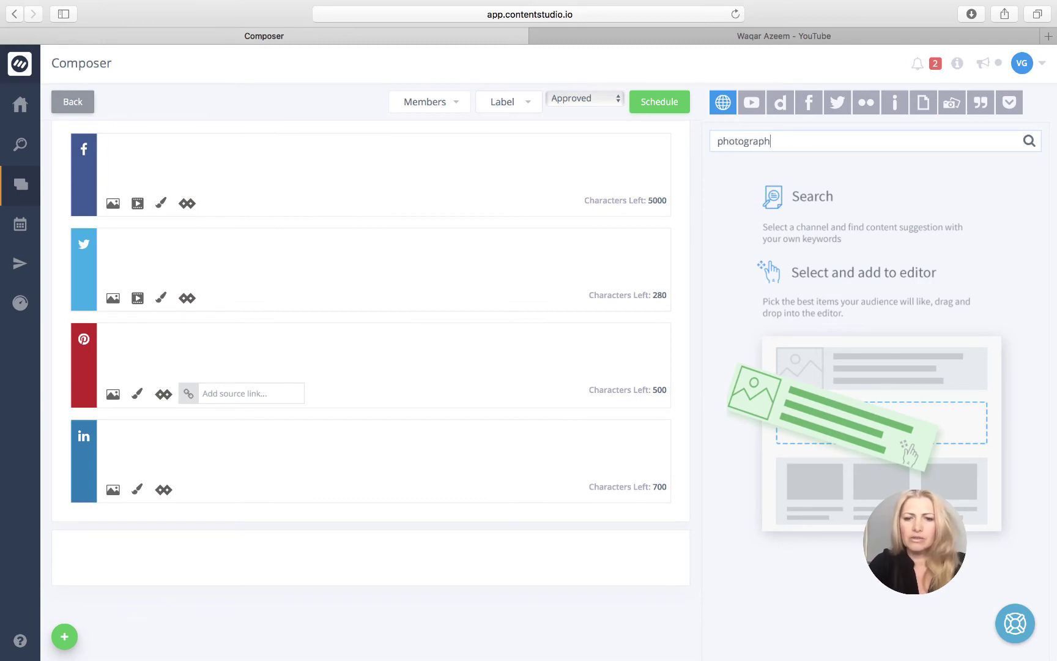
pyautogui.write('y')
pyautogui.press('Return')
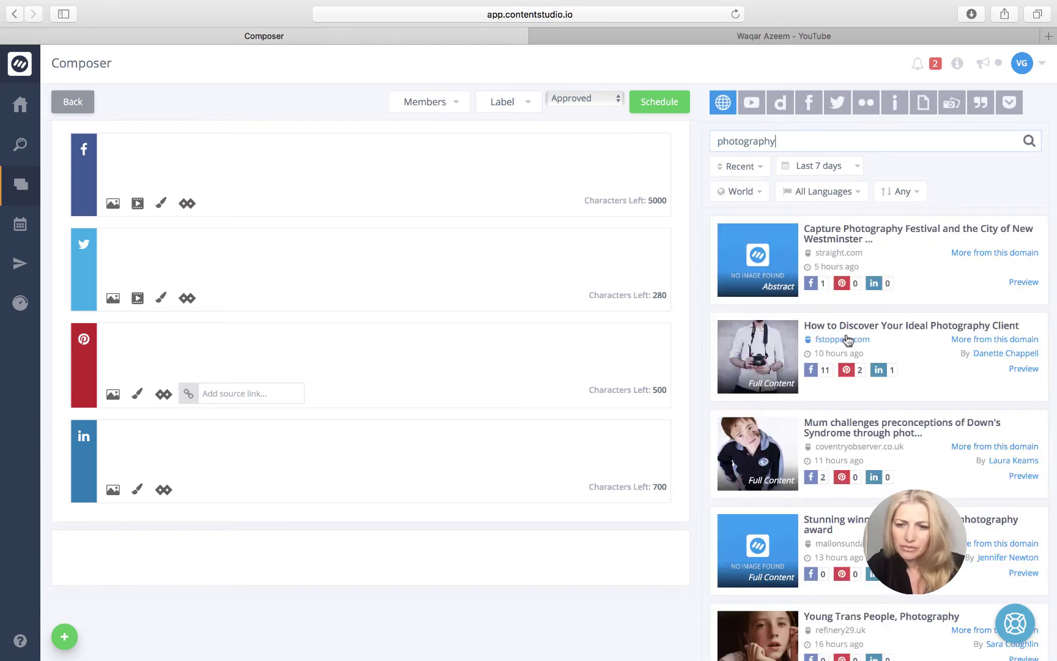
# Step: Insert the suggested article "How to Discover Your Ideal Photography Client" into the LinkedIn post and check its preview
pyautogui.scroll(-3, 846, 338)
pyautogui.scroll(1, 844, 331)
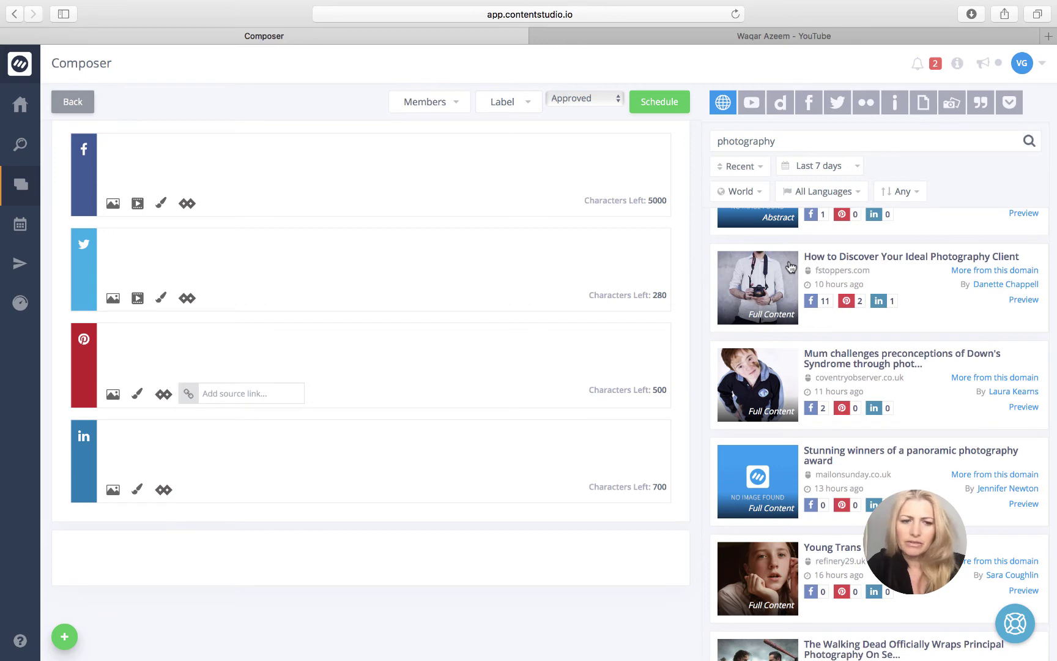
pyautogui.moveTo(790, 267); pyautogui.dragTo(185, 418)
pyautogui.scroll(-5, 195, 480)
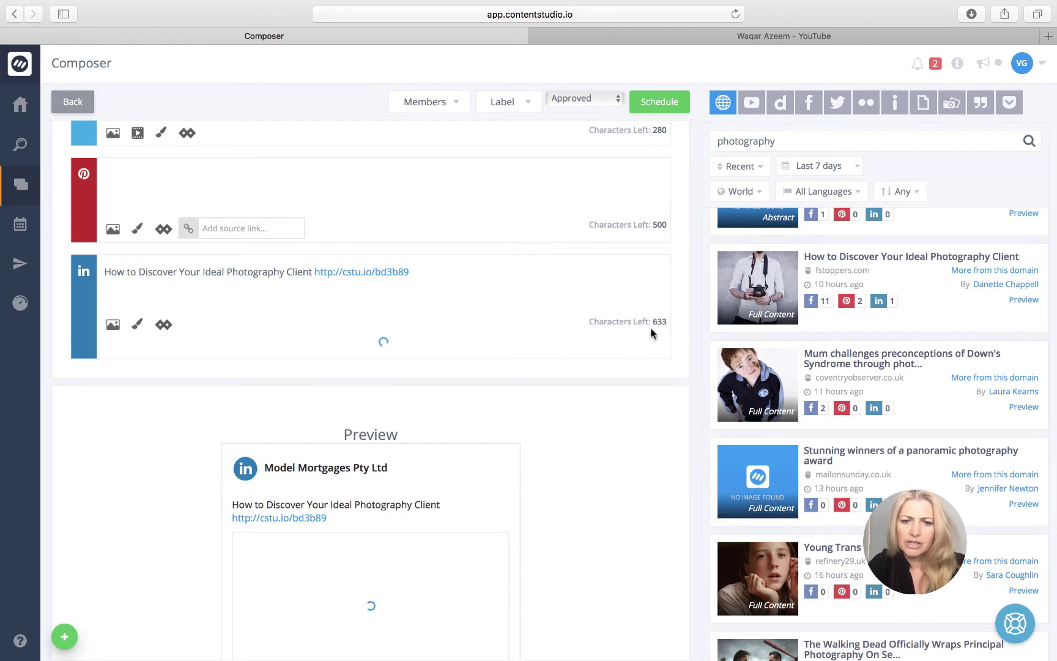
pyautogui.scroll(2, 562, 344)
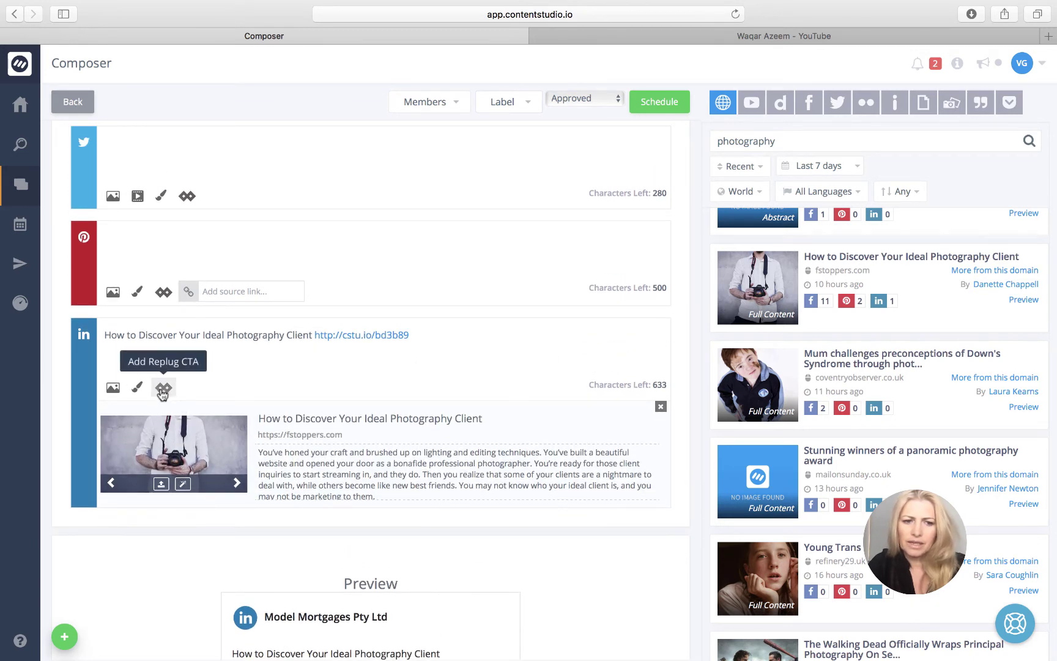
pyautogui.scroll(-3, 112, 353)
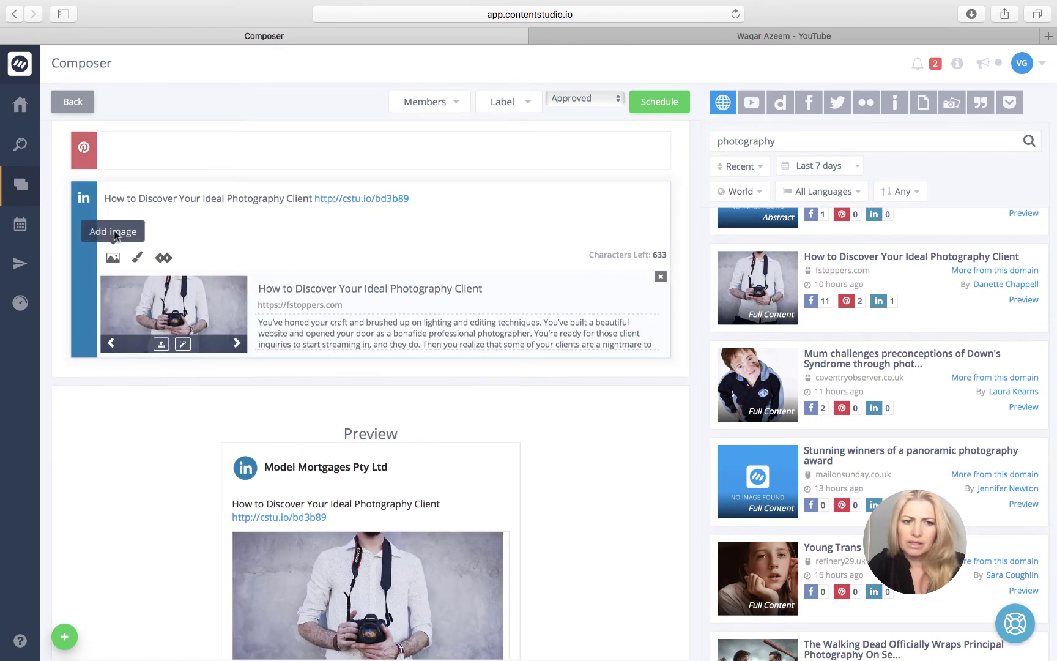
# Step: Add "Great Article." on its own line above the article title in the LinkedIn post
pyautogui.click(104, 198)
pyautogui.write('Great Ar')
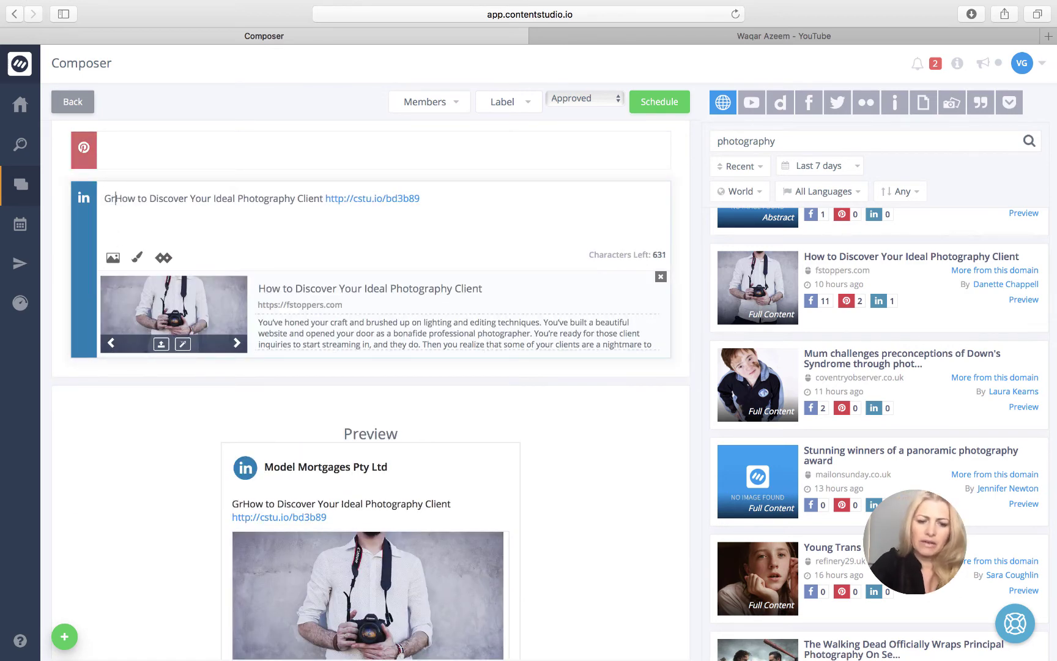
pyautogui.write('ticle')
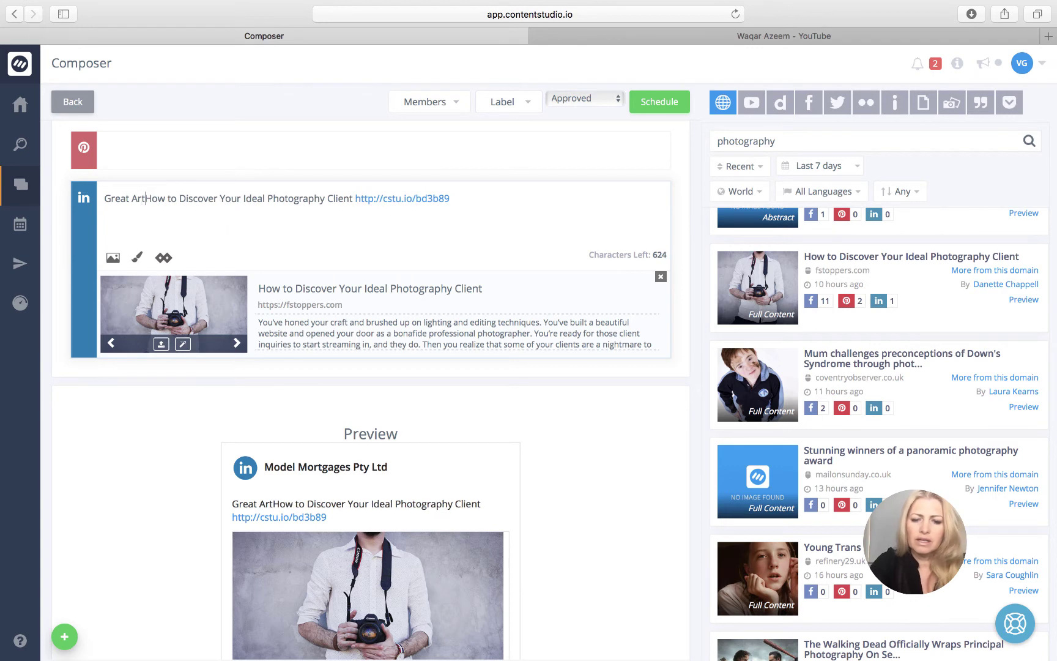
pyautogui.write('.')
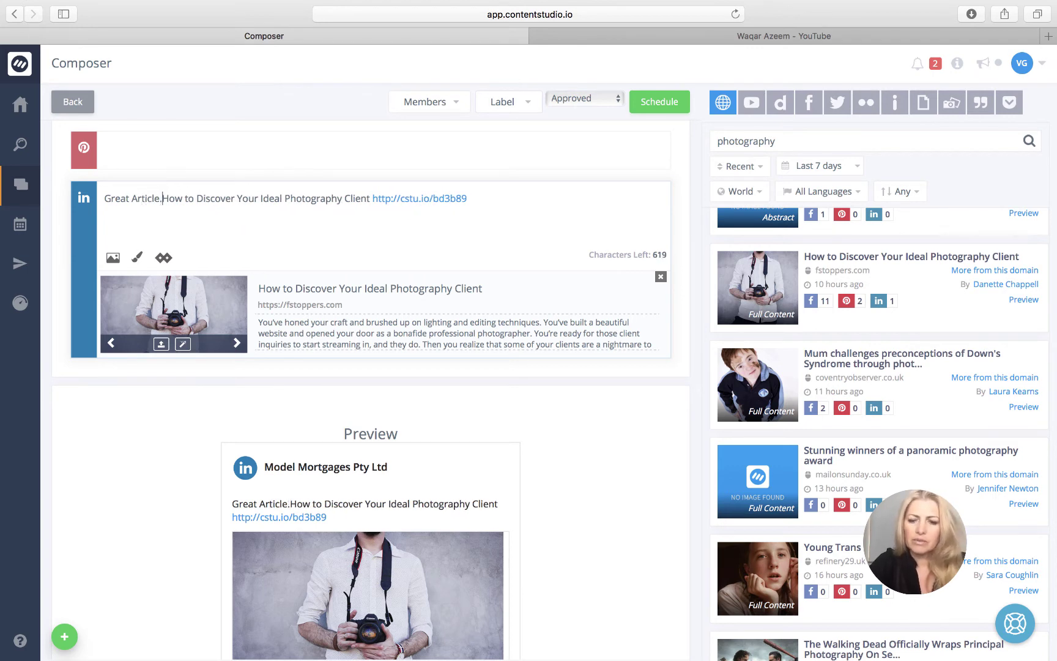
pyautogui.press('Return')
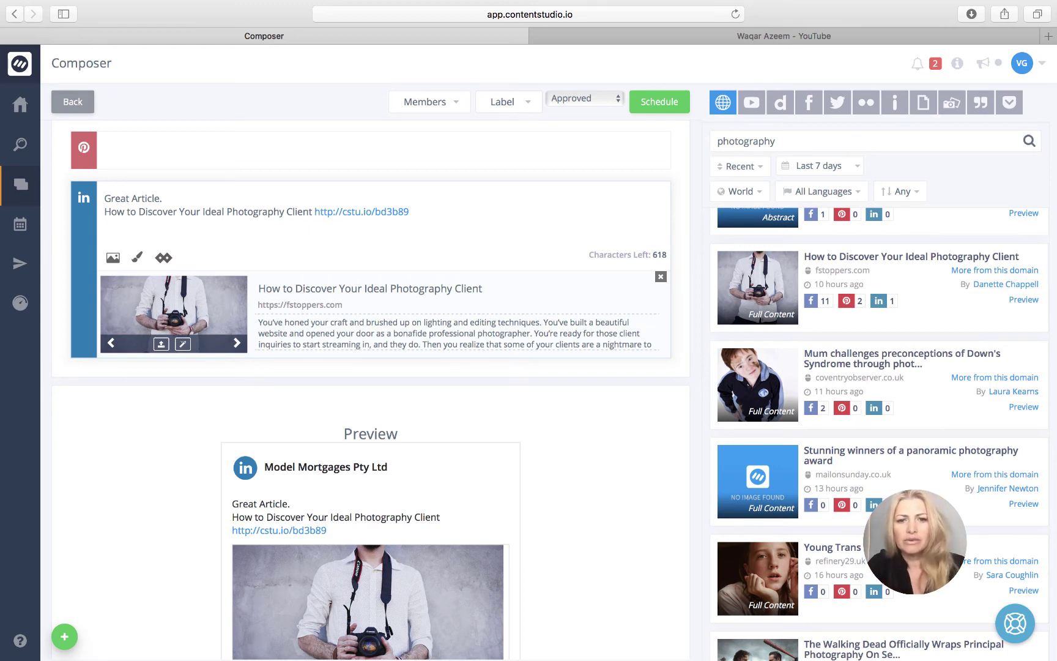
pyautogui.scroll(6, 371, 367)
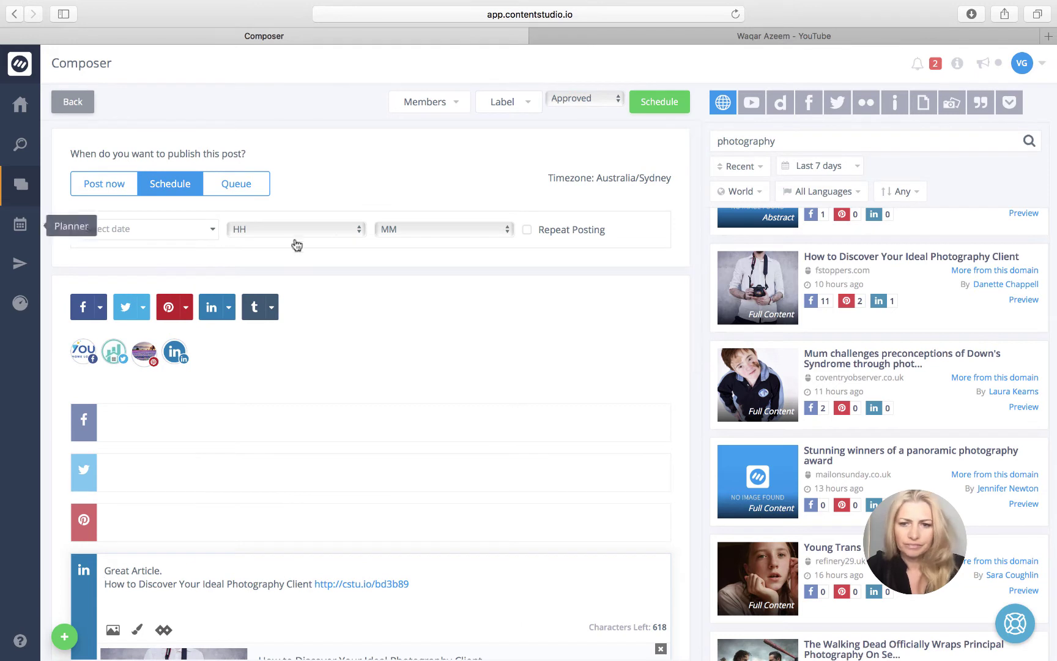
# Step: Insert the suggested article "How to Discover Your Ideal Photography Client" afresh into the LinkedIn post and into the Pinterest post
pyautogui.moveTo(770, 279); pyautogui.dragTo(153, 506)
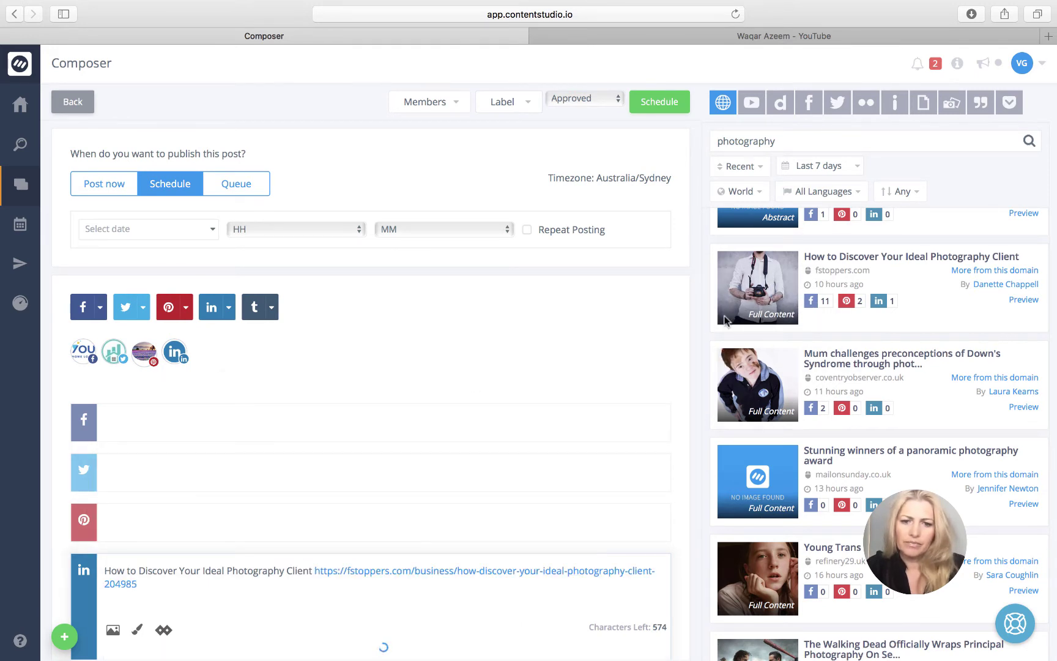
pyautogui.click(537, 531)
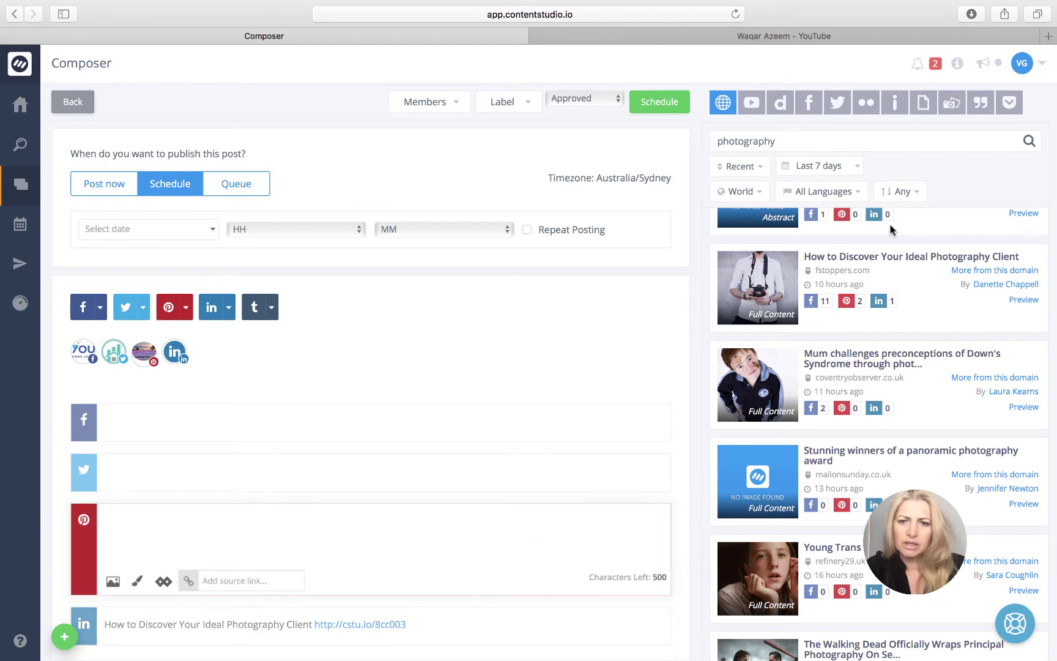
pyautogui.moveTo(759, 288); pyautogui.dragTo(241, 568)
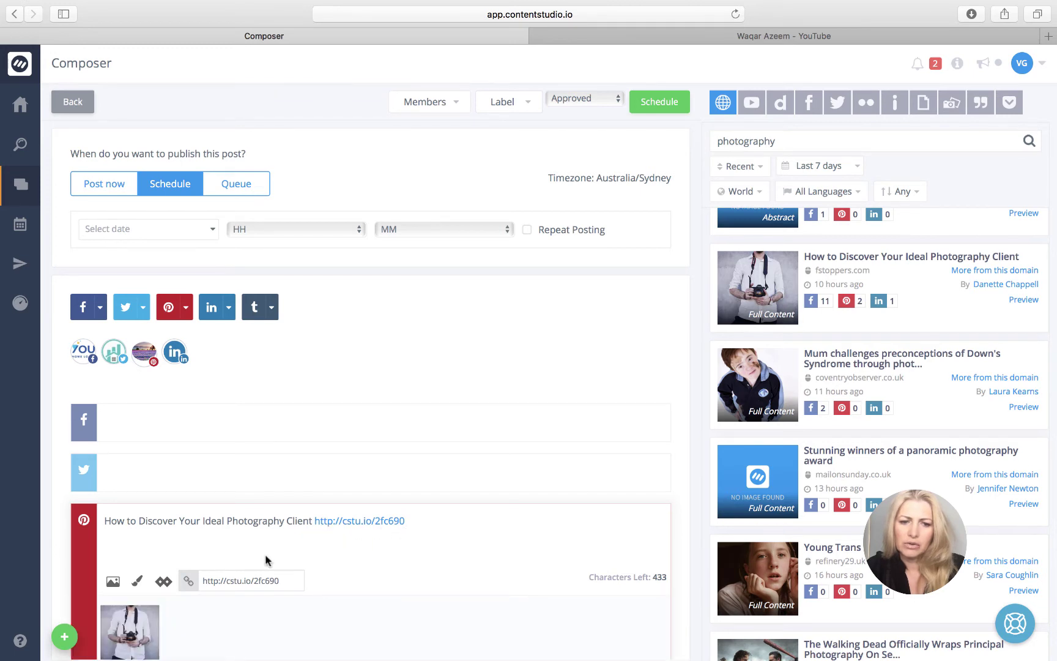
# Step: Insert the suggested article "How to Discover Your Ideal Photography Client" into the Twitter post
pyautogui.scroll(-4, 612, 569)
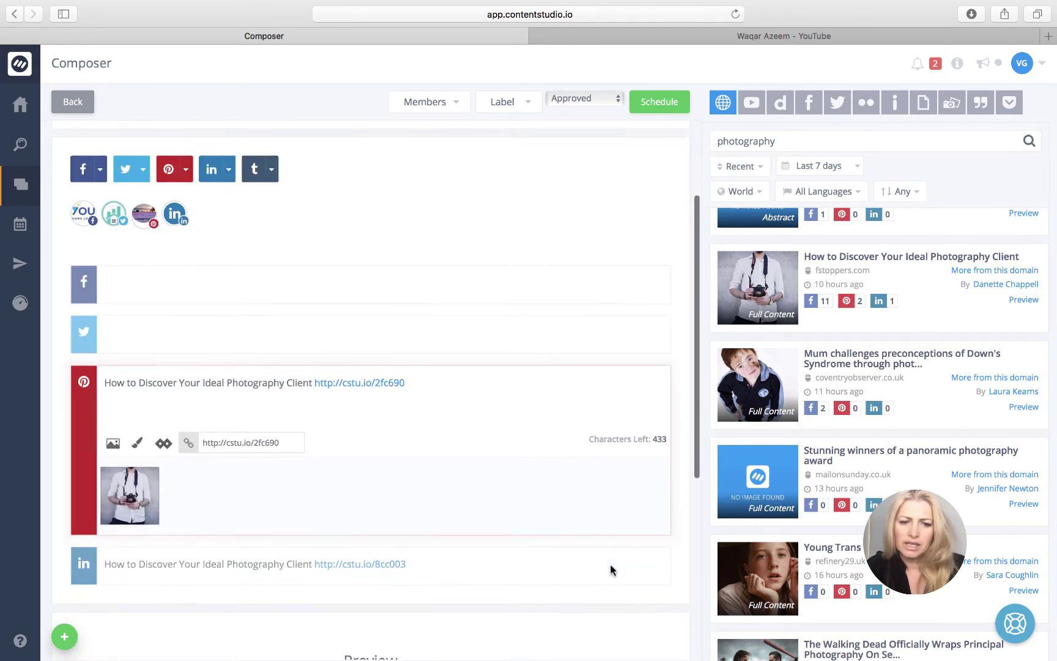
pyautogui.click(438, 349)
pyautogui.moveTo(809, 270); pyautogui.dragTo(231, 338)
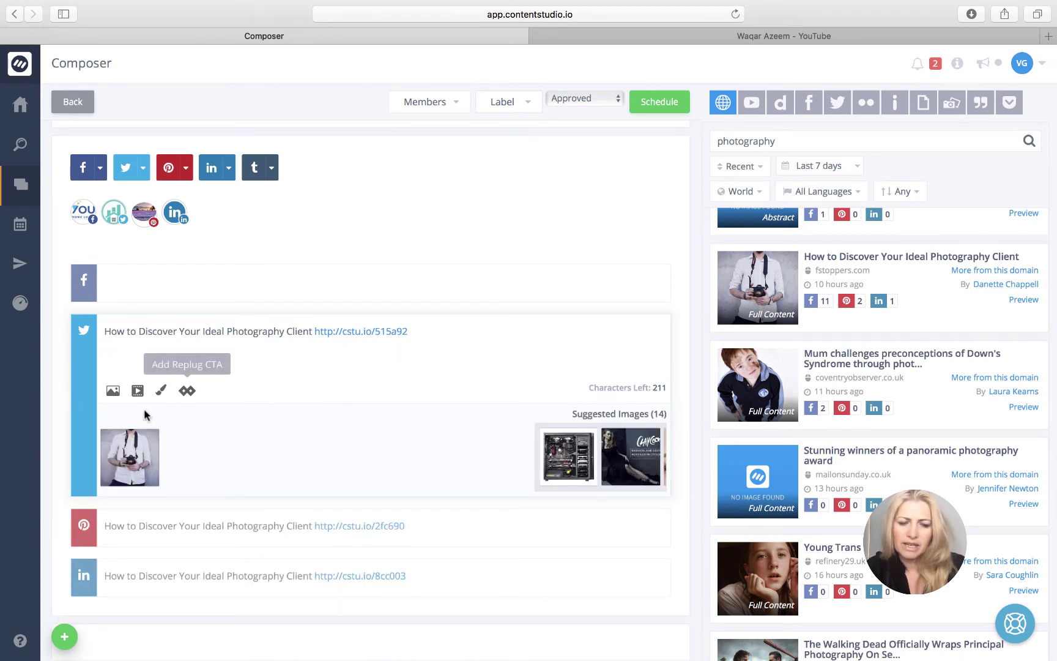
pyautogui.moveTo(150, 460)
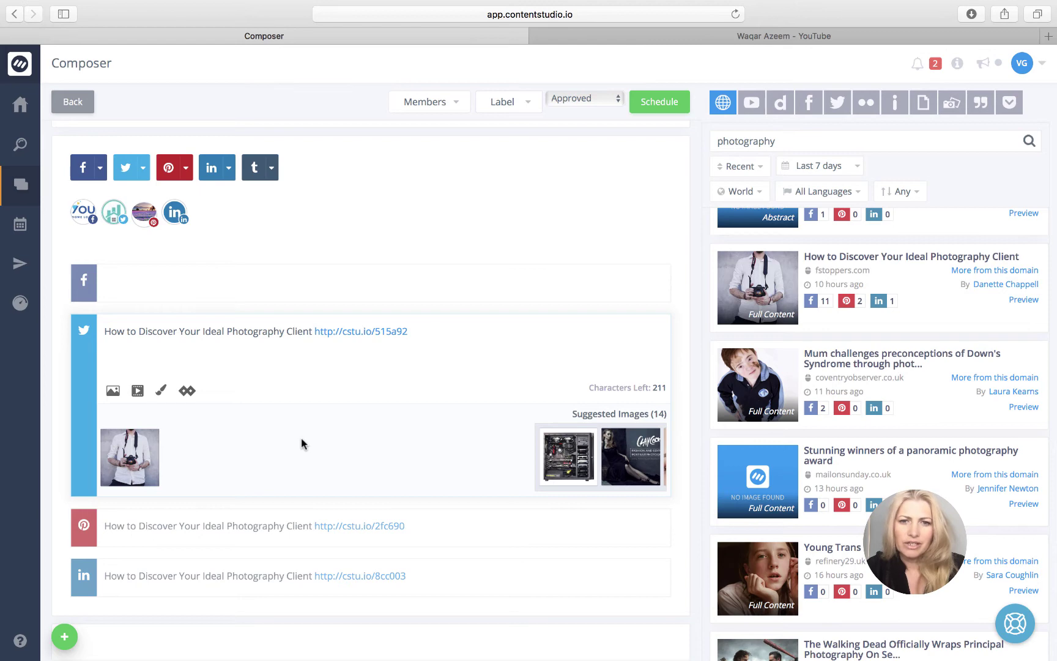
# Step: Insert "How to Discover Your Ideal Photography Client" into the Facebook post and switch its link preview image to the woman in the red checked shirt
pyautogui.scroll(1, 300, 439)
pyautogui.click(286, 331)
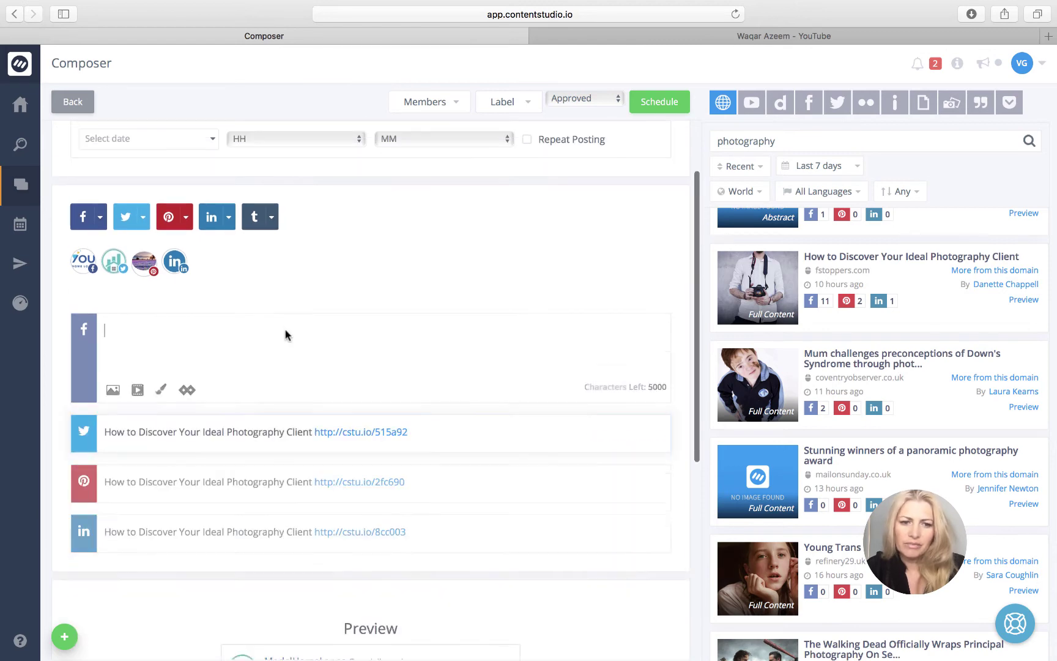
pyautogui.moveTo(767, 283); pyautogui.dragTo(111, 358)
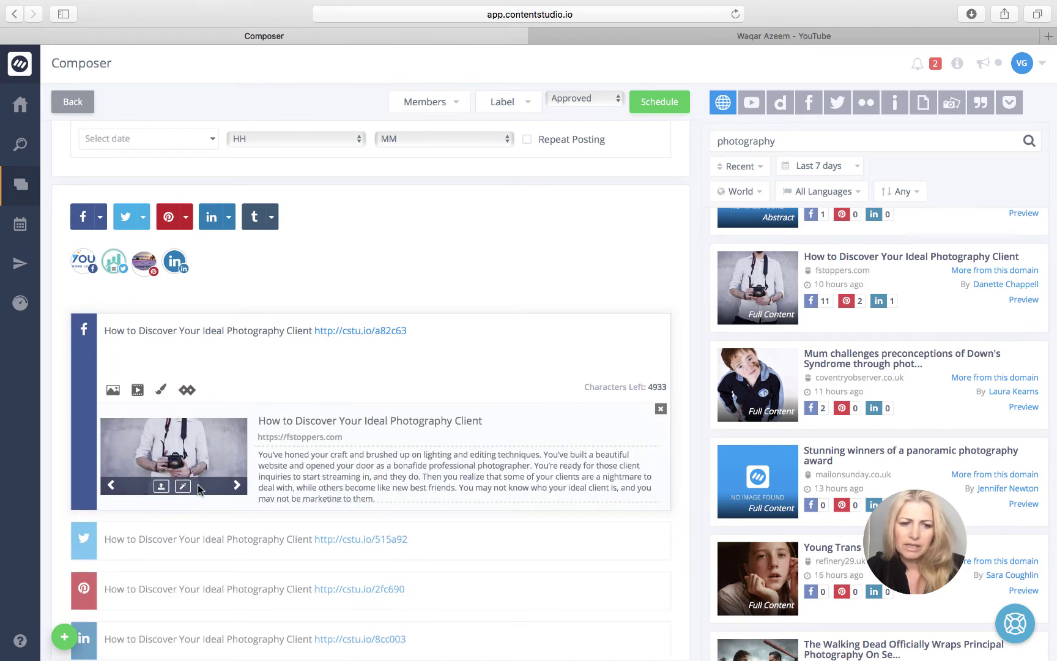
pyautogui.click(239, 487)
pyautogui.click(239, 487)
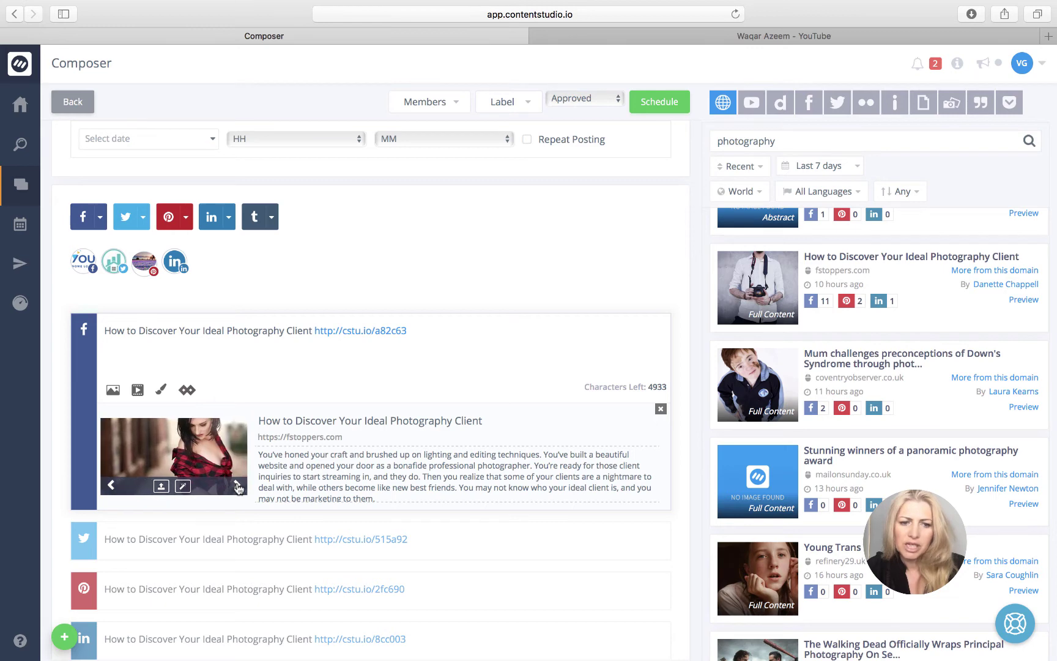
# Step: Try to add a Replug call-to-action to the Twitter post's shortened article link, using the first call-to-action available
pyautogui.click(276, 540)
pyautogui.scroll(-3, 308, 305)
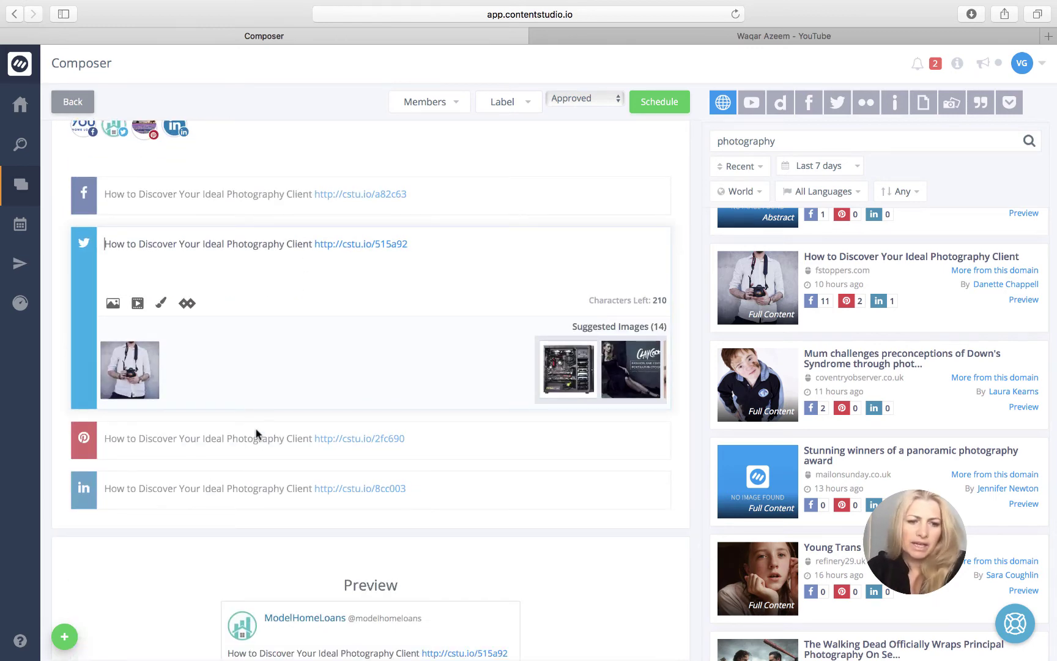
pyautogui.click(188, 304)
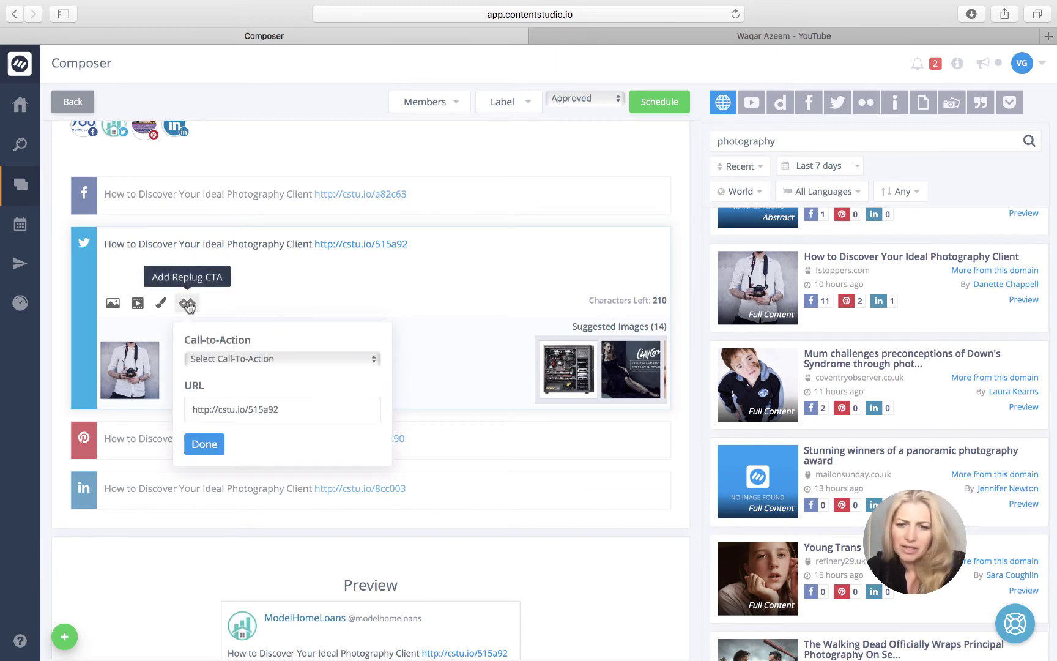
pyautogui.click(264, 359)
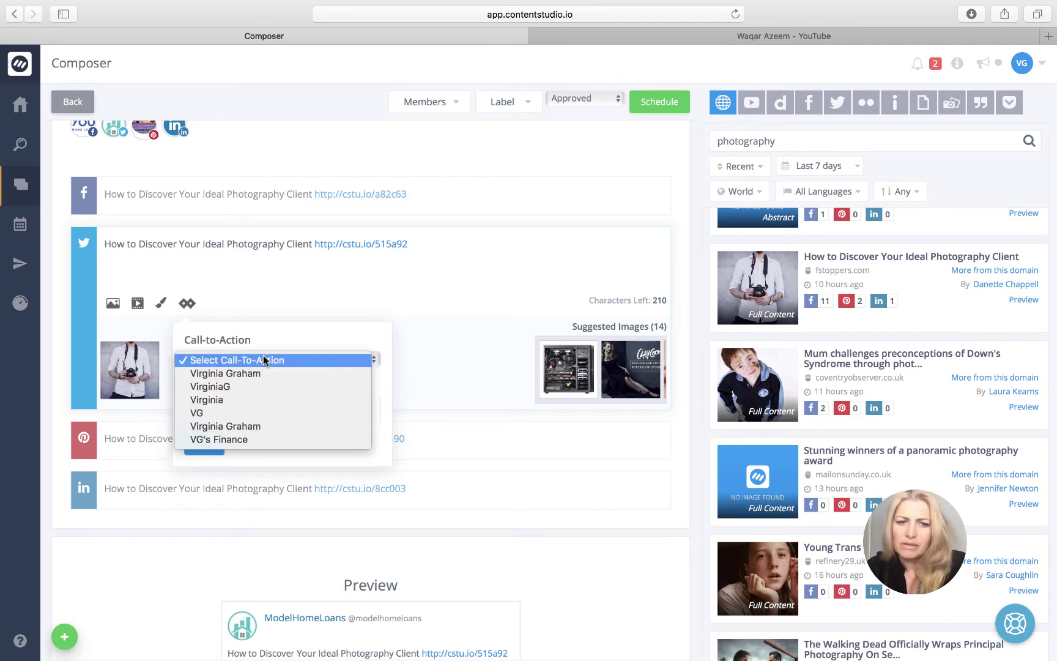
pyautogui.click(264, 374)
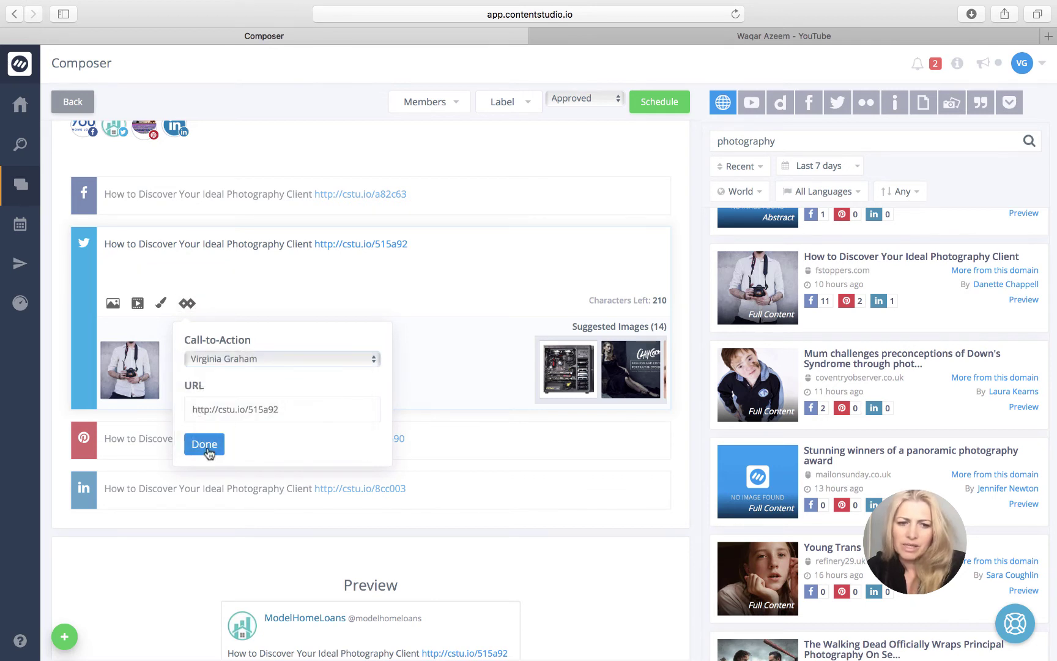
pyautogui.click(209, 451)
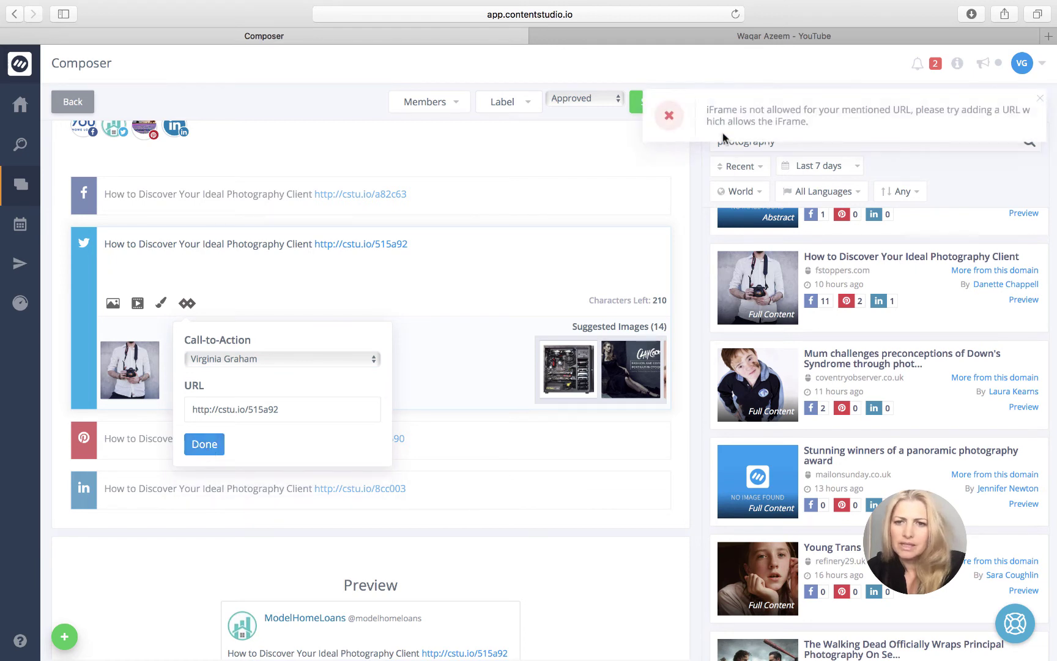
pyautogui.click(661, 118)
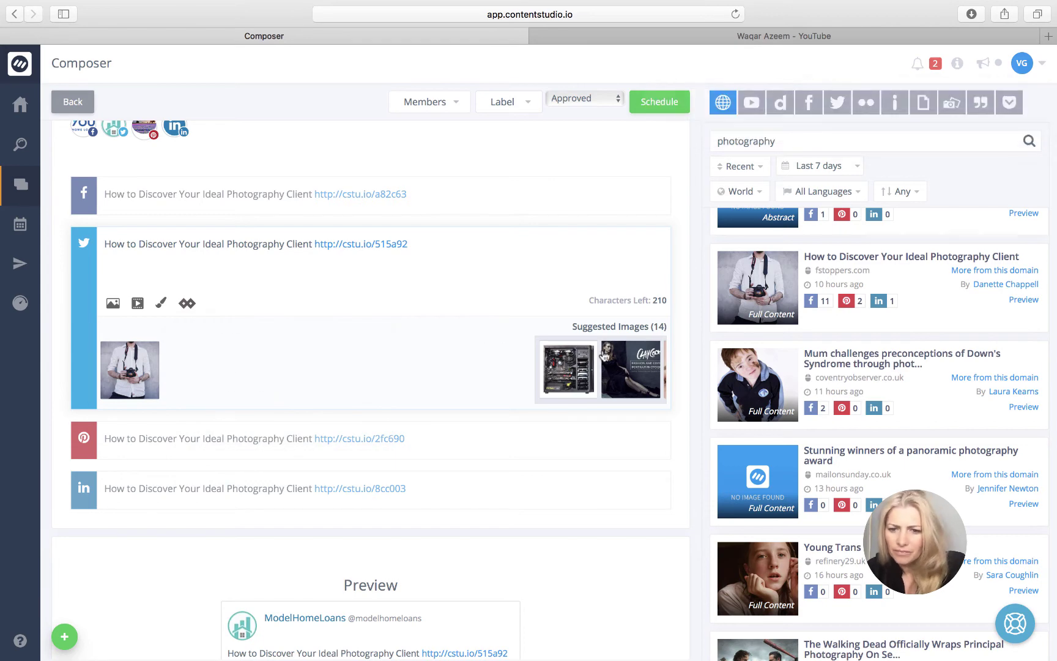
# Step: Replace the Twitter post's content and image with the suggested article "How Can You Boost Your Online Presence If You Are in a Photography Business?"
pyautogui.scroll(-1, 818, 443)
pyautogui.scroll(-10, 818, 442)
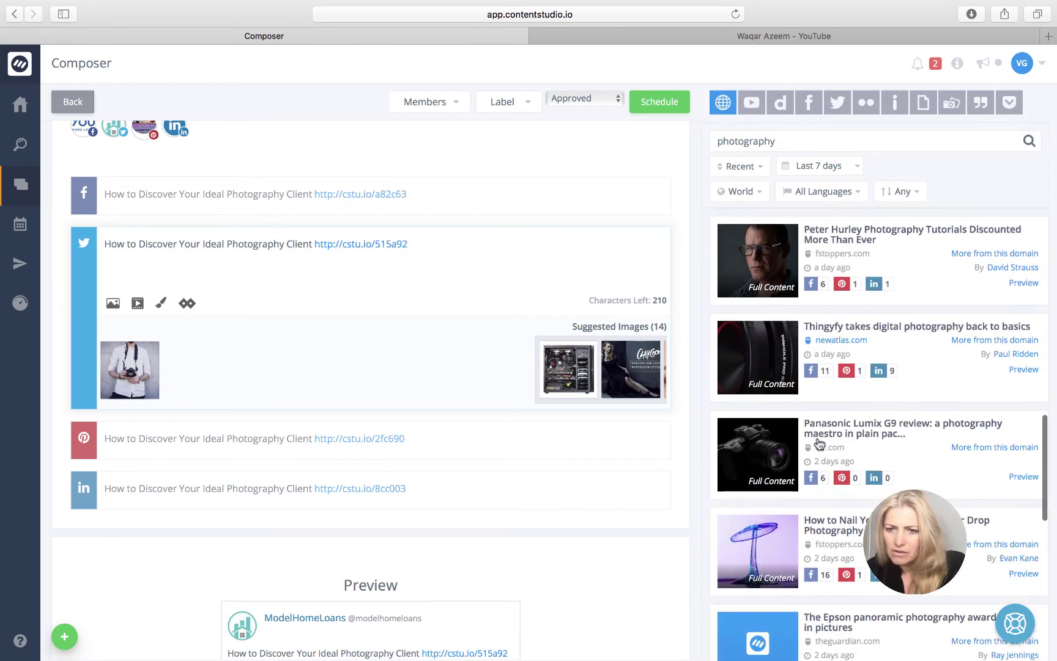
pyautogui.scroll(-5, 818, 438)
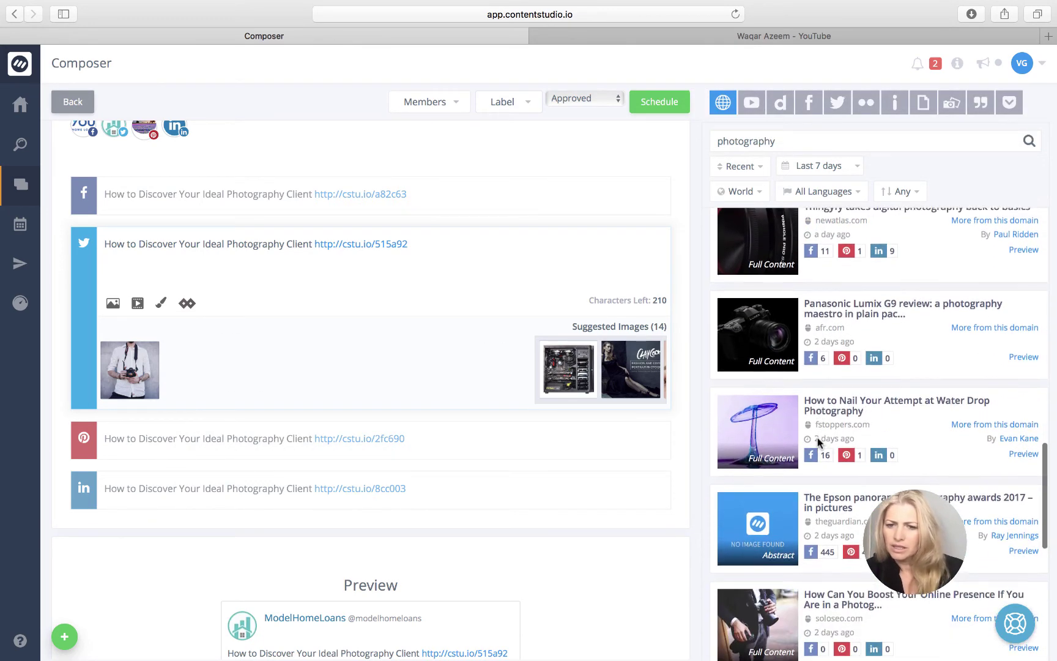
pyautogui.scroll(-5, 819, 440)
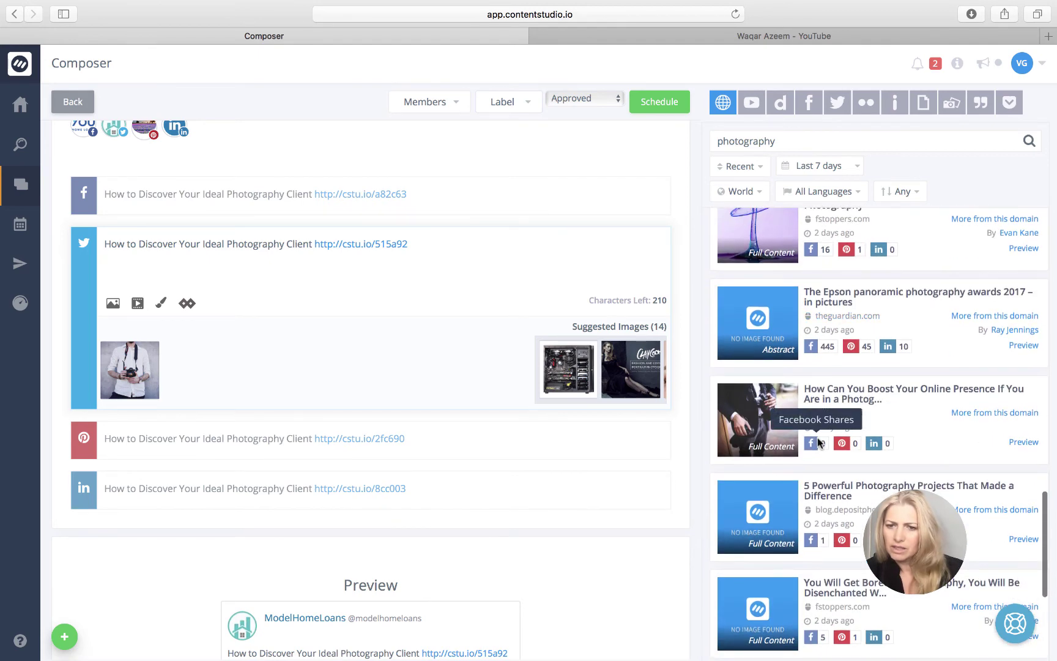
pyautogui.scroll(-3, 818, 439)
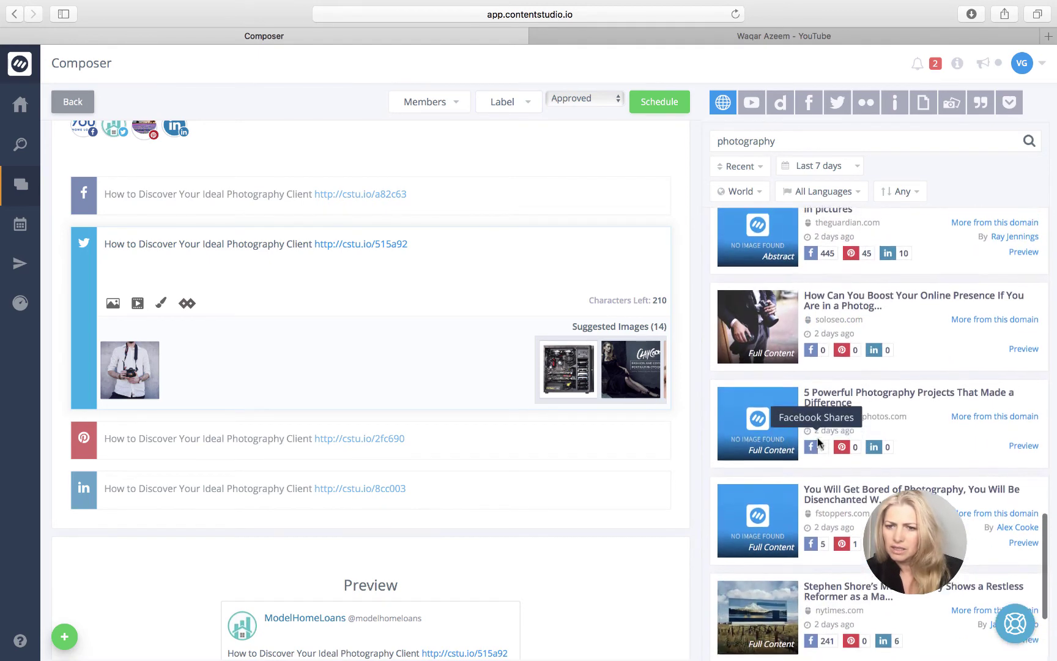
pyautogui.scroll(1, 797, 408)
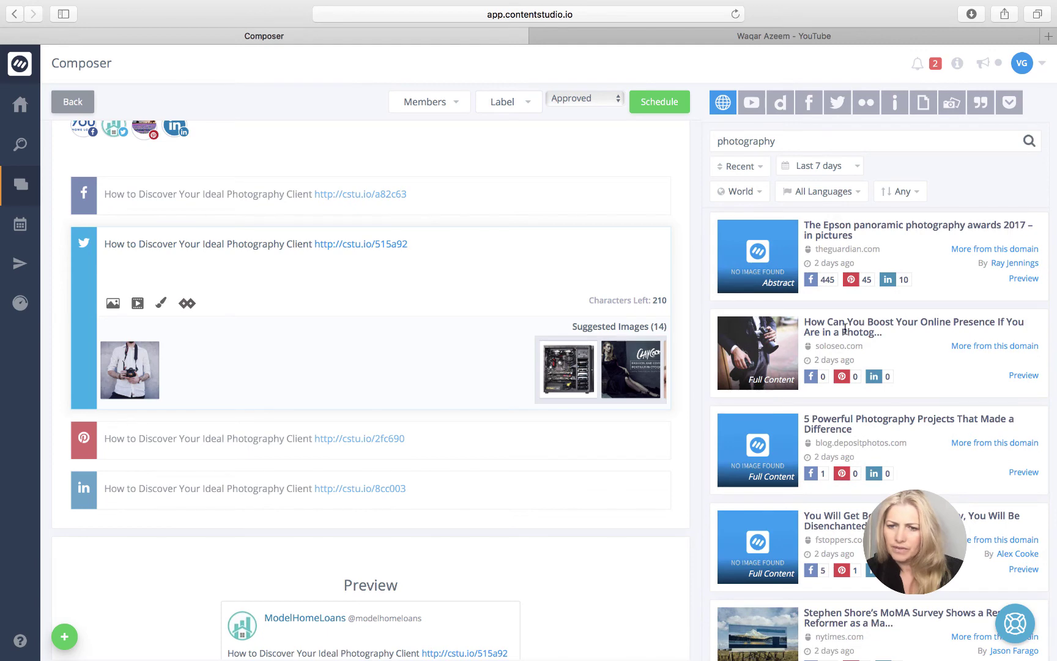
pyautogui.moveTo(779, 344); pyautogui.dragTo(428, 355)
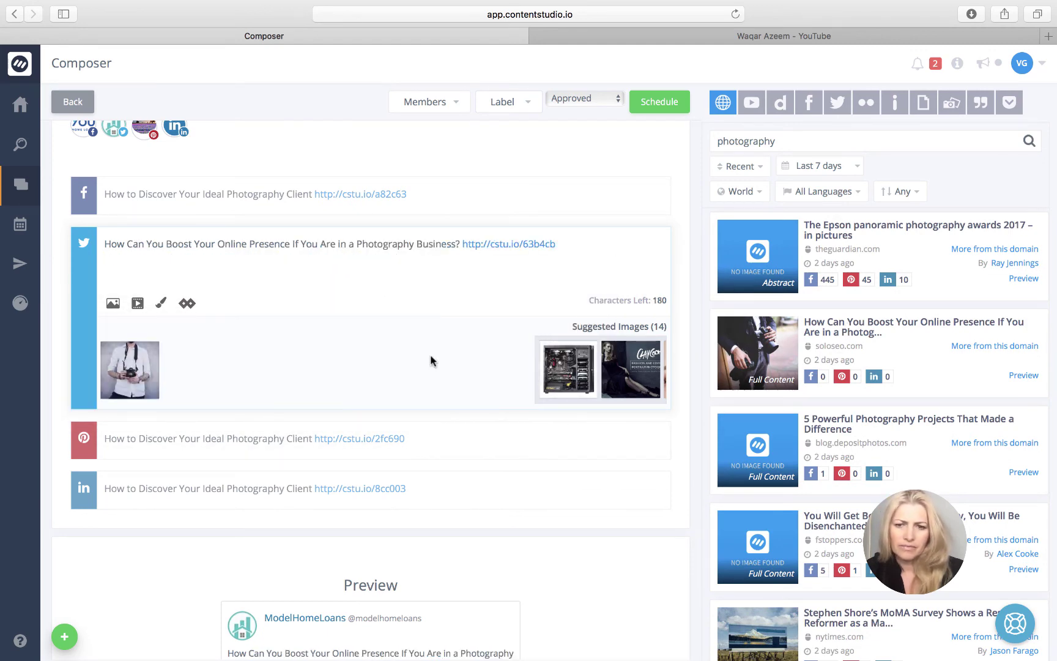
pyautogui.moveTo(819, 339); pyautogui.dragTo(85, 363)
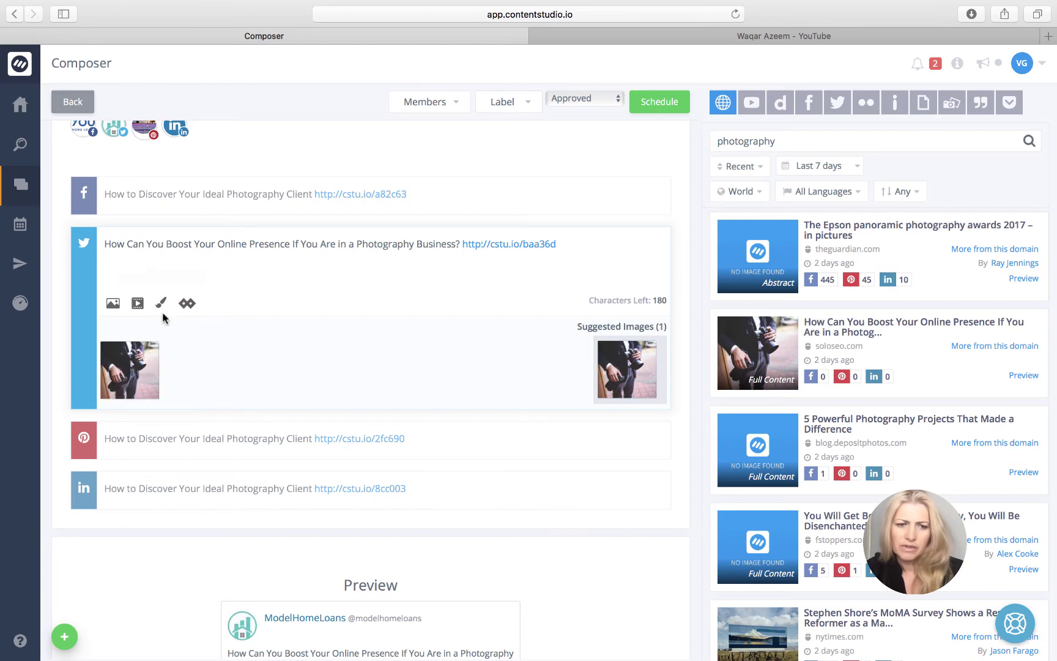
# Step: Add a Replug call-to-action to the Twitter post's article link, using the first call-to-action available
pyautogui.click(188, 305)
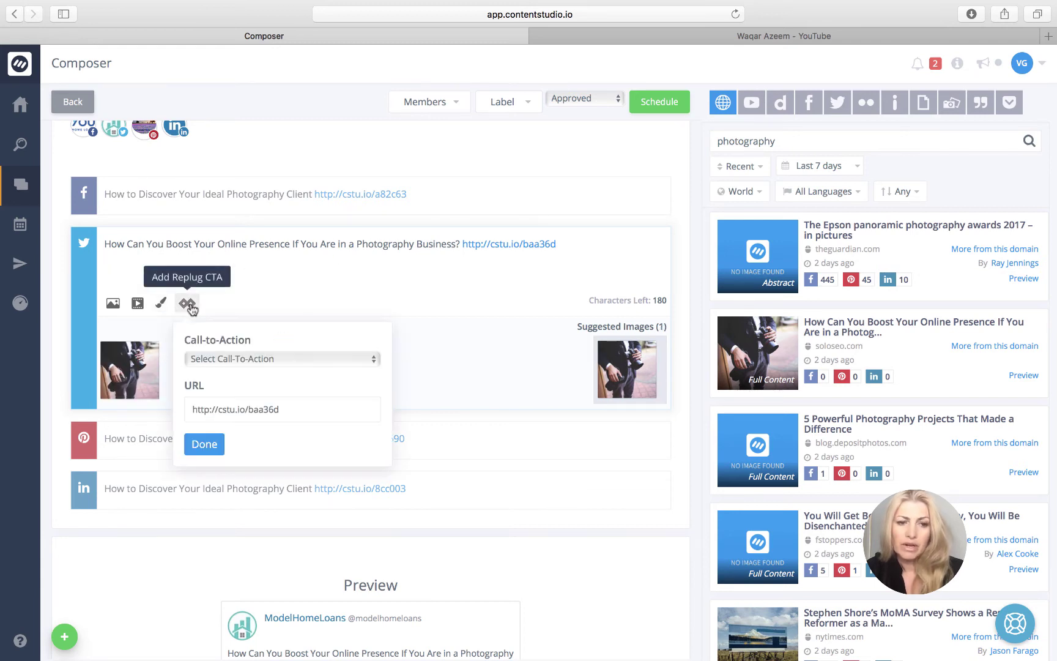
pyautogui.click(267, 358)
pyautogui.click(267, 374)
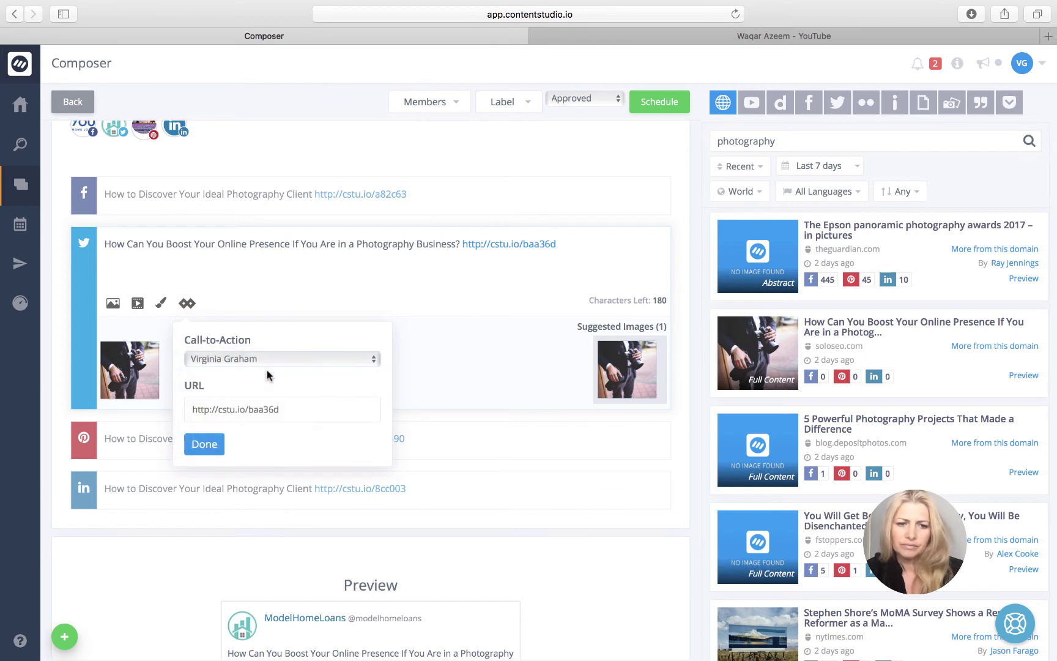
pyautogui.click(205, 446)
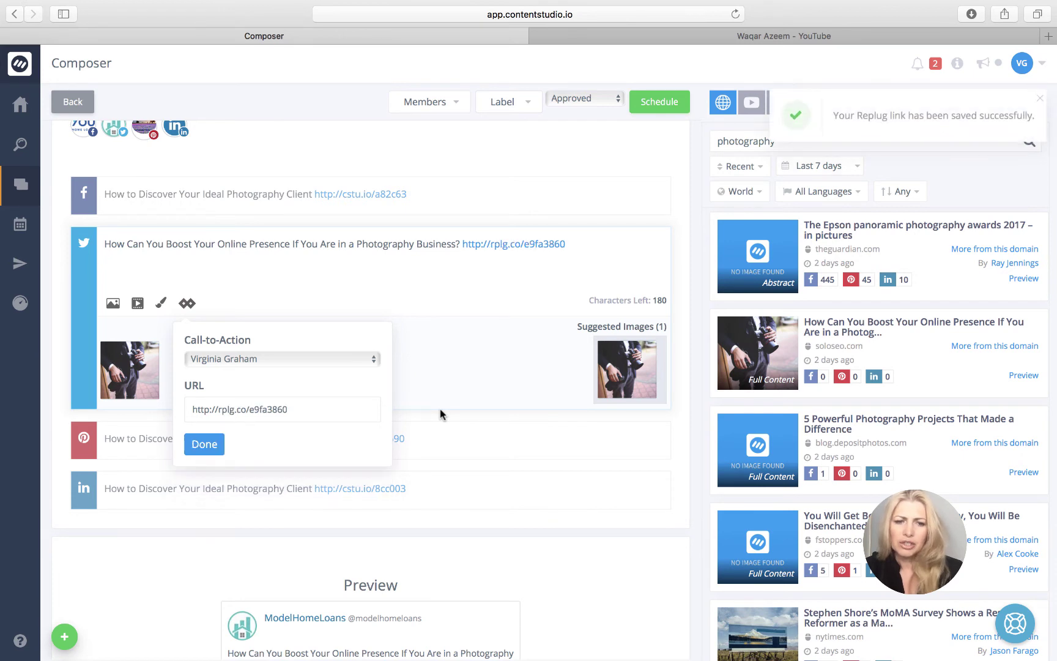
pyautogui.click(205, 445)
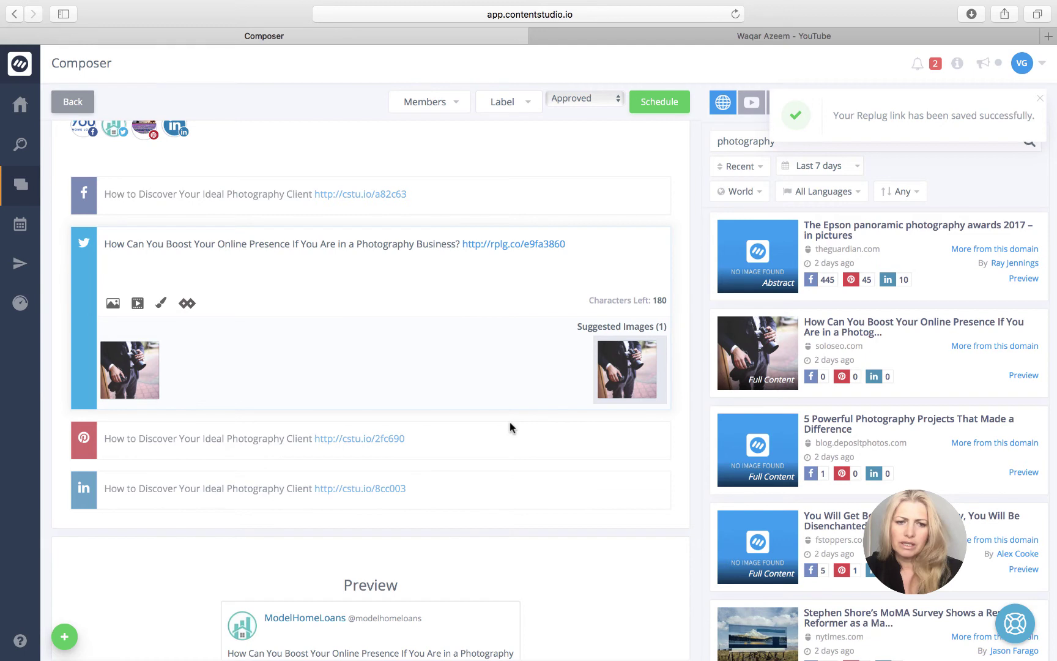
# Step: Open the Twitter post's Replug link to examine the article page with its call-to-action overlay, and return to the Composer
pyautogui.click(516, 244)
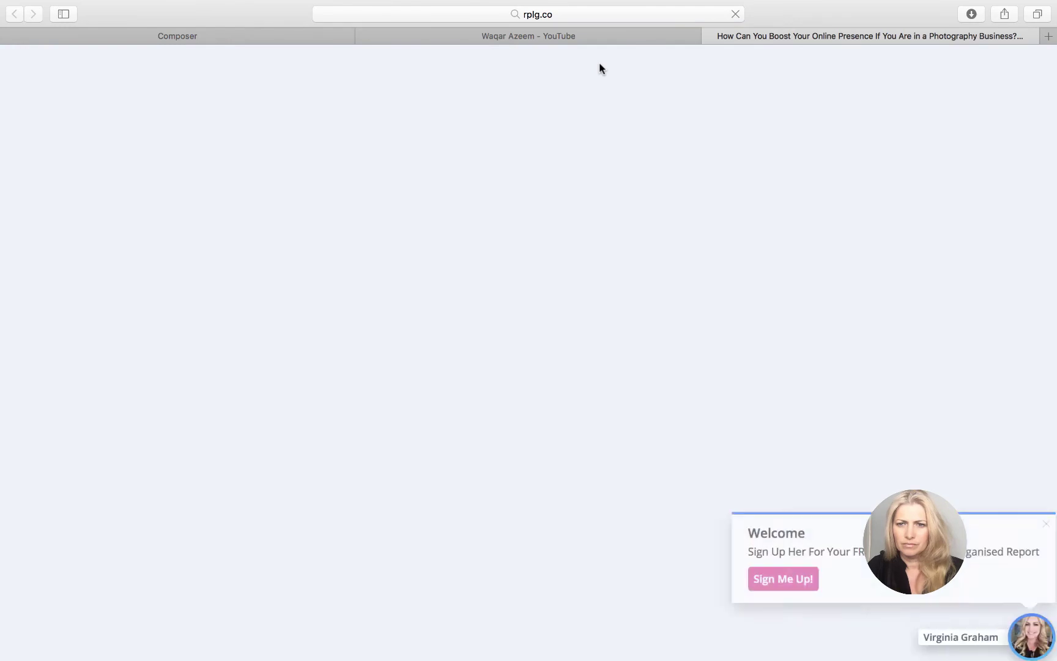
pyautogui.moveTo(729, 4)
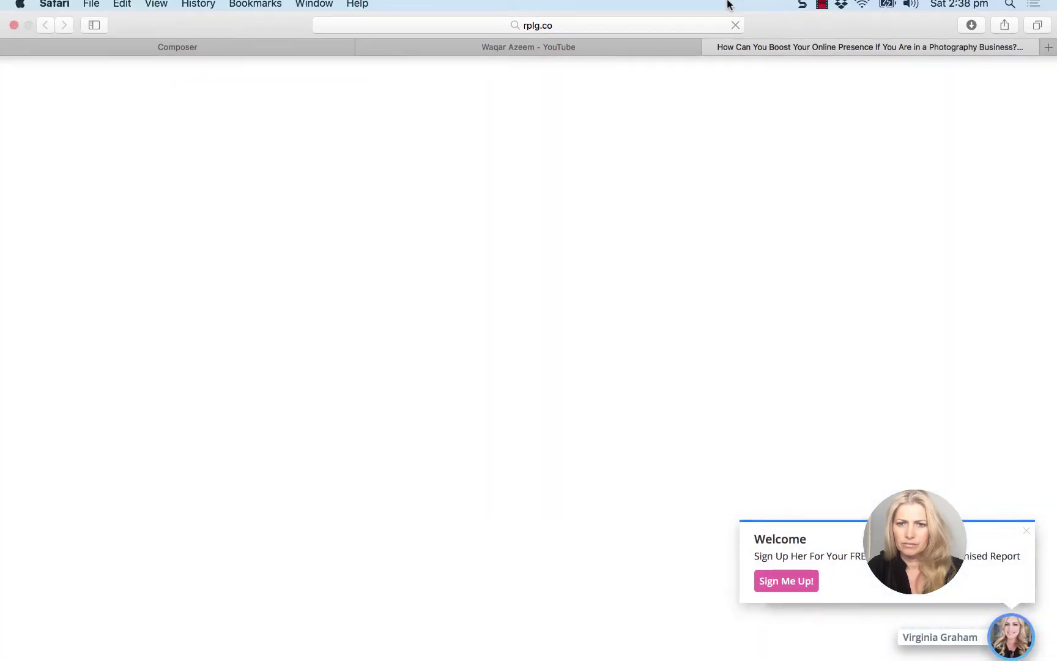
pyautogui.click(823, 8)
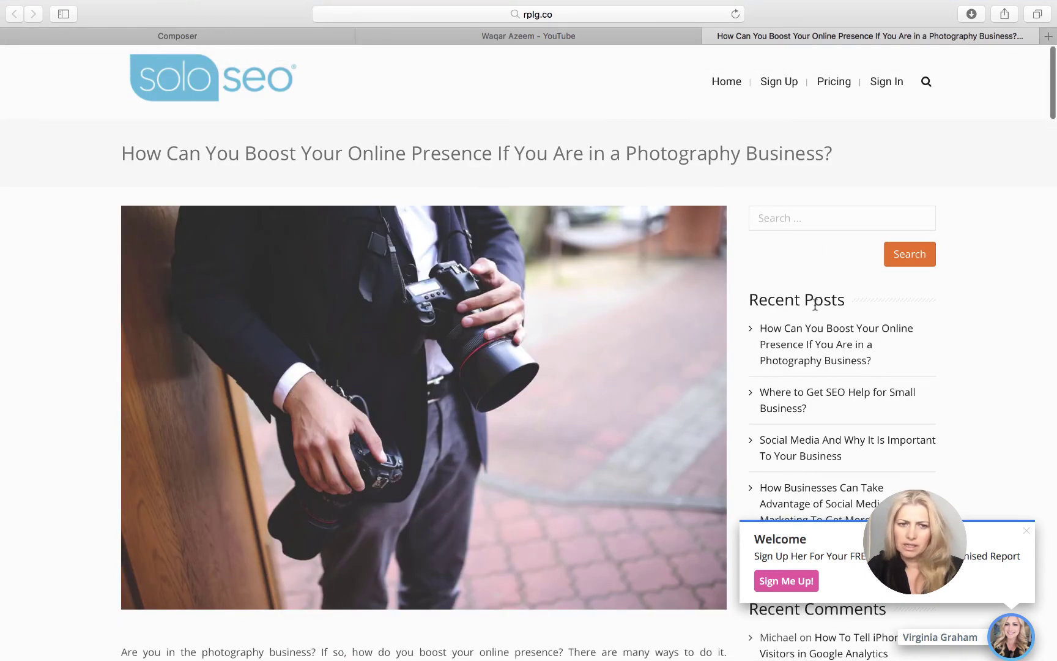
pyautogui.scroll(-5, 815, 306)
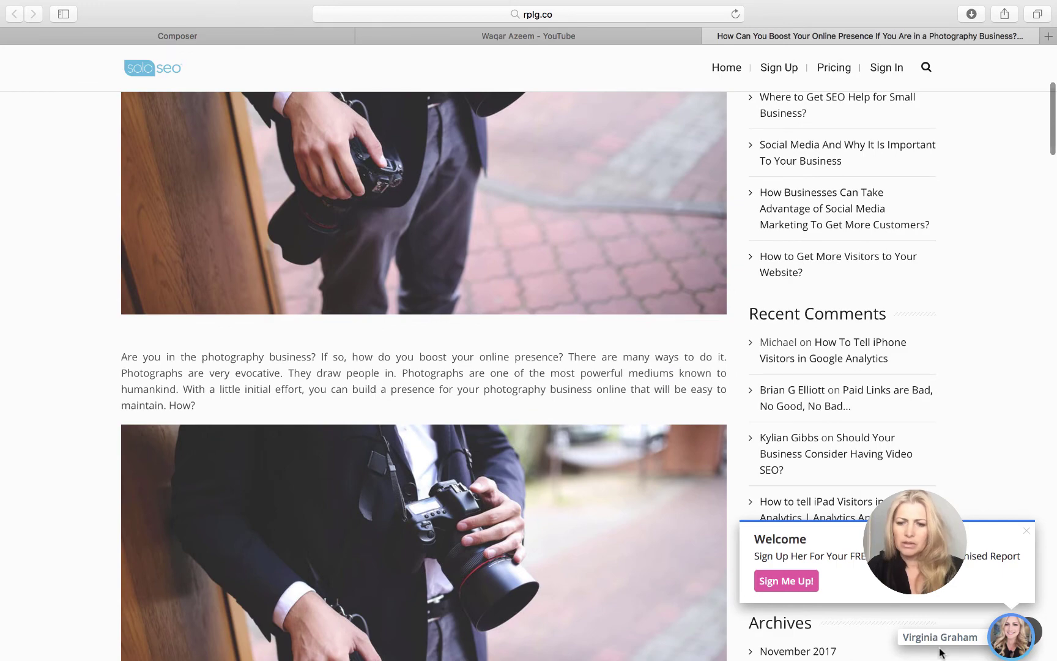
pyautogui.scroll(5, 937, 436)
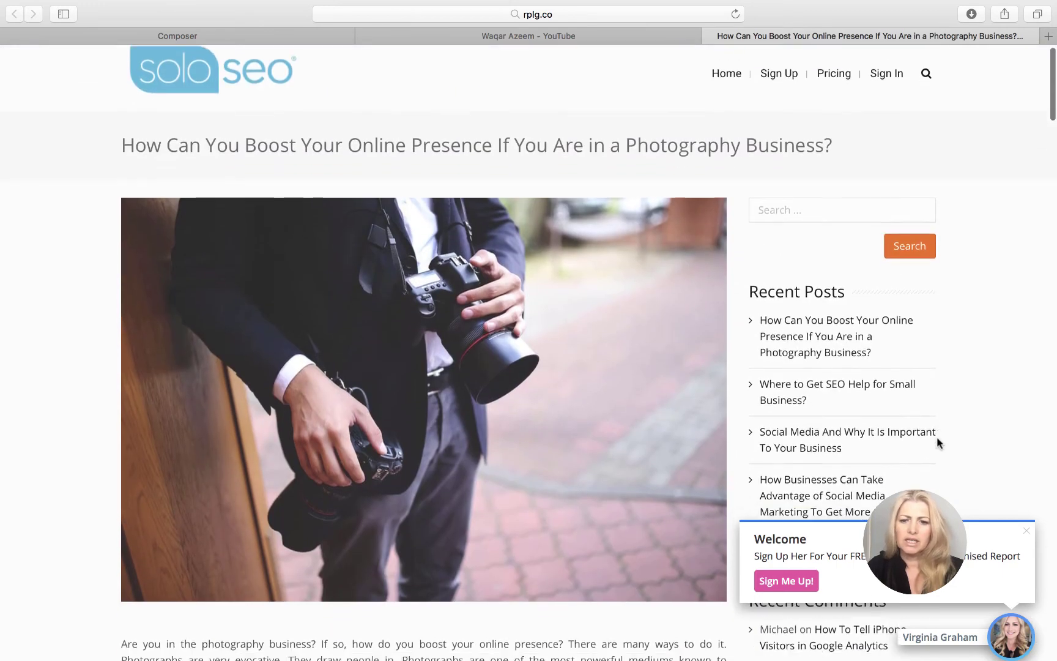
pyautogui.scroll(-12, 937, 436)
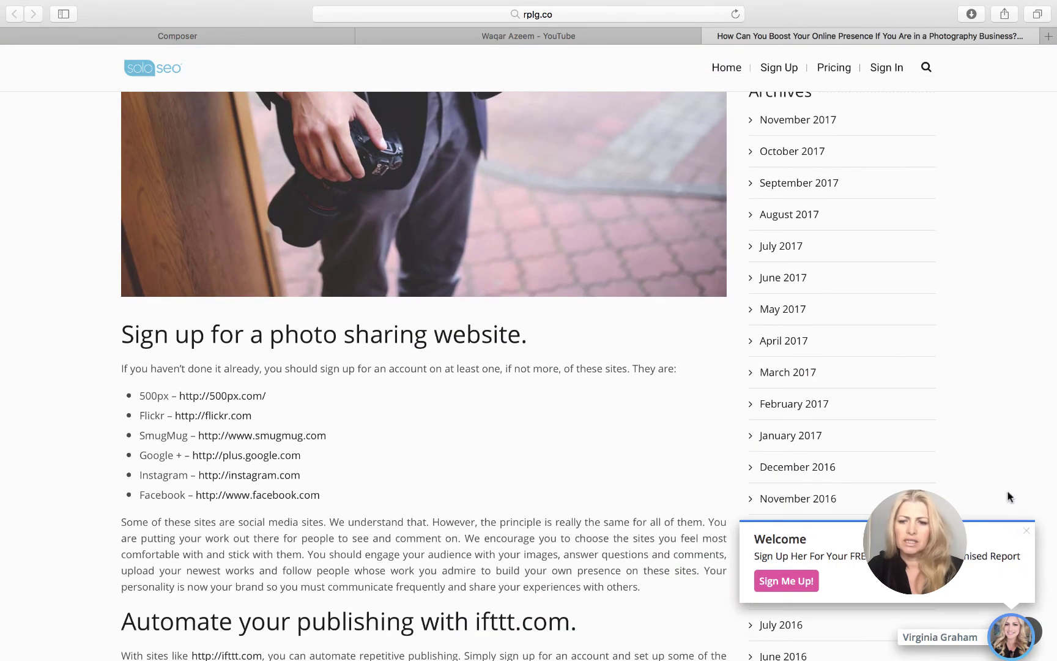
pyautogui.scroll(7, 1005, 470)
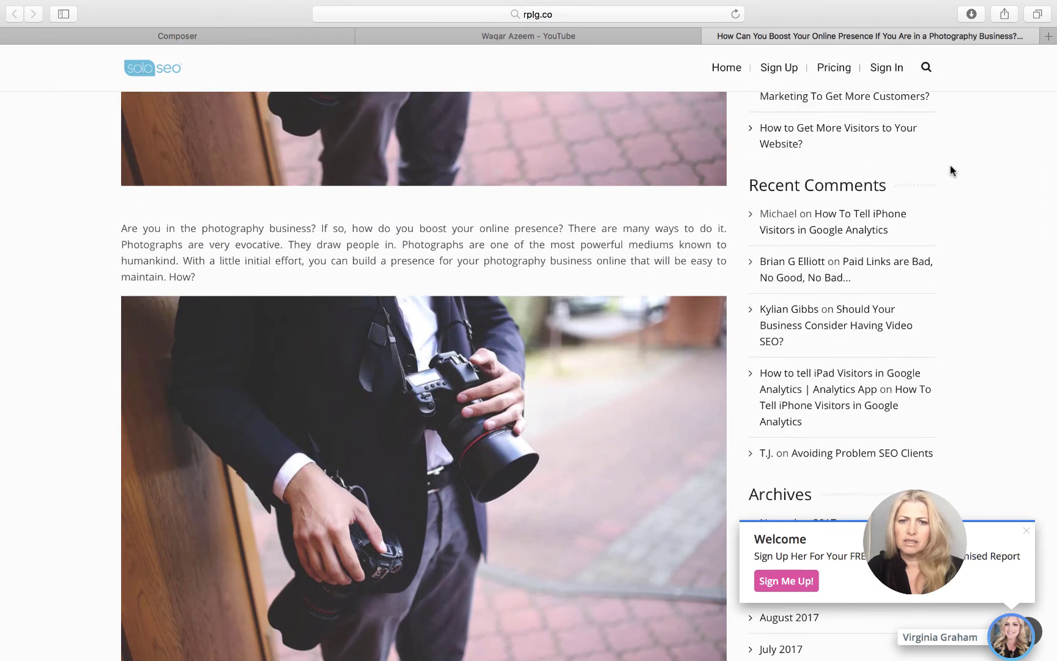
pyautogui.scroll(8, 951, 170)
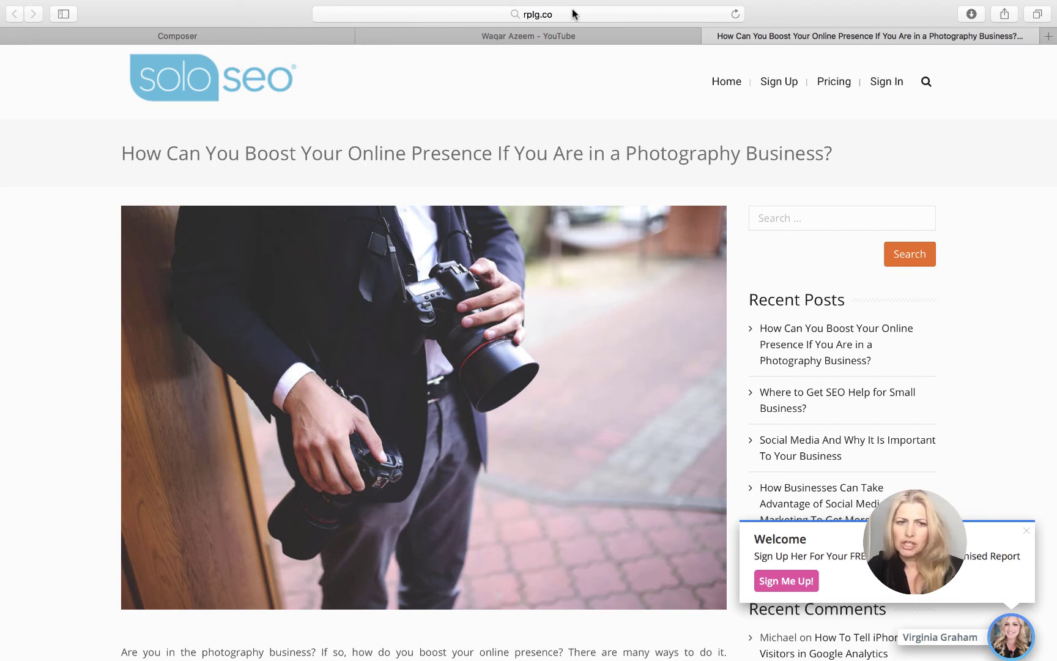
pyautogui.click(210, 38)
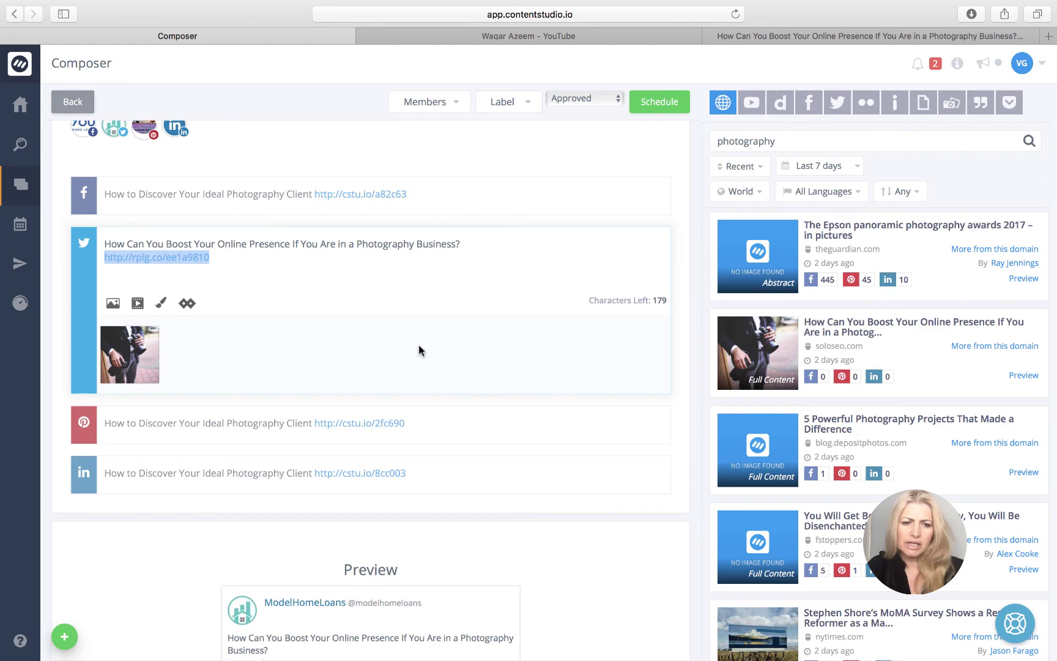
# Step: Review the Facebook version of the post and its preview, and try to schedule the post
pyautogui.click(462, 204)
pyautogui.scroll(-1, 551, 269)
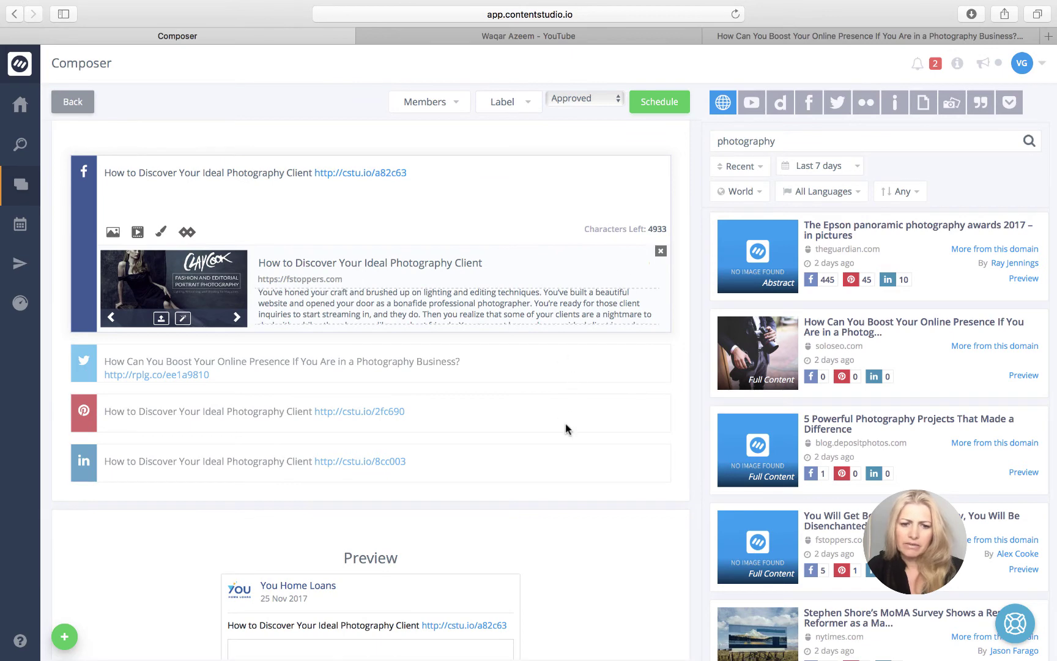
pyautogui.scroll(-3, 566, 428)
pyautogui.scroll(10, 542, 551)
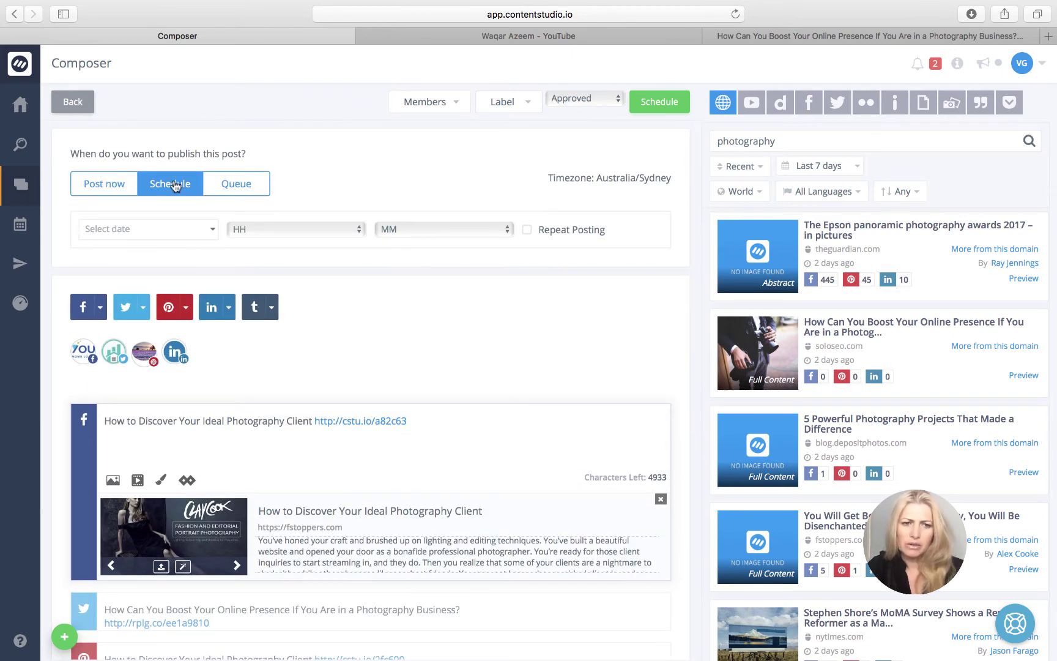
pyautogui.scroll(-10, 328, 347)
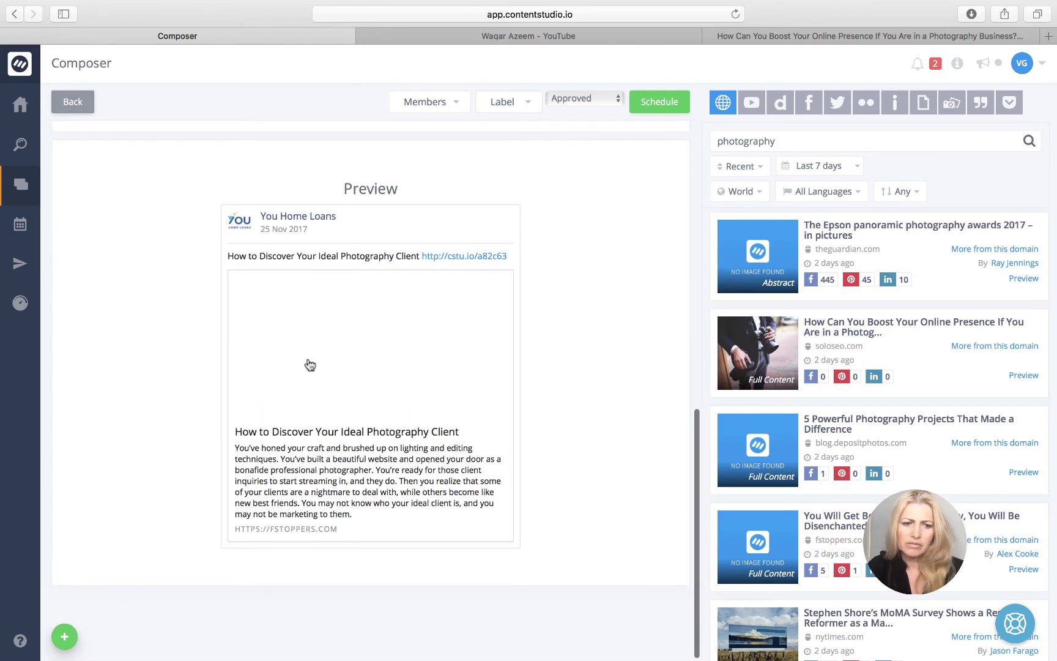
pyautogui.click(678, 100)
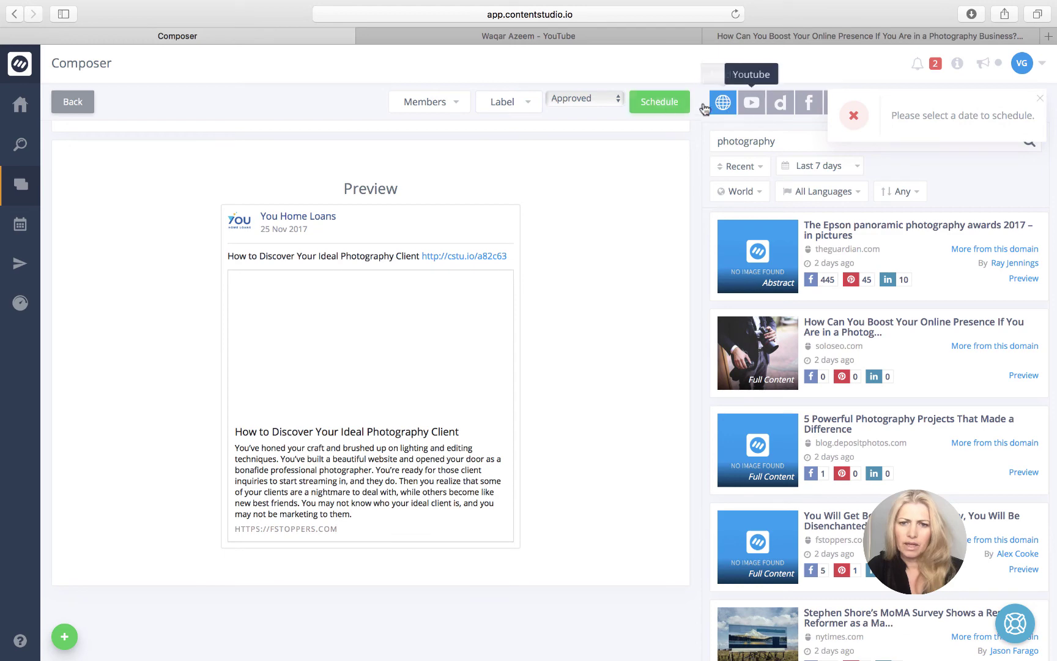
# Step: Set the publishing date to 2017-11-29 and the time to 16:25, and schedule the post
pyautogui.scroll(10, 594, 219)
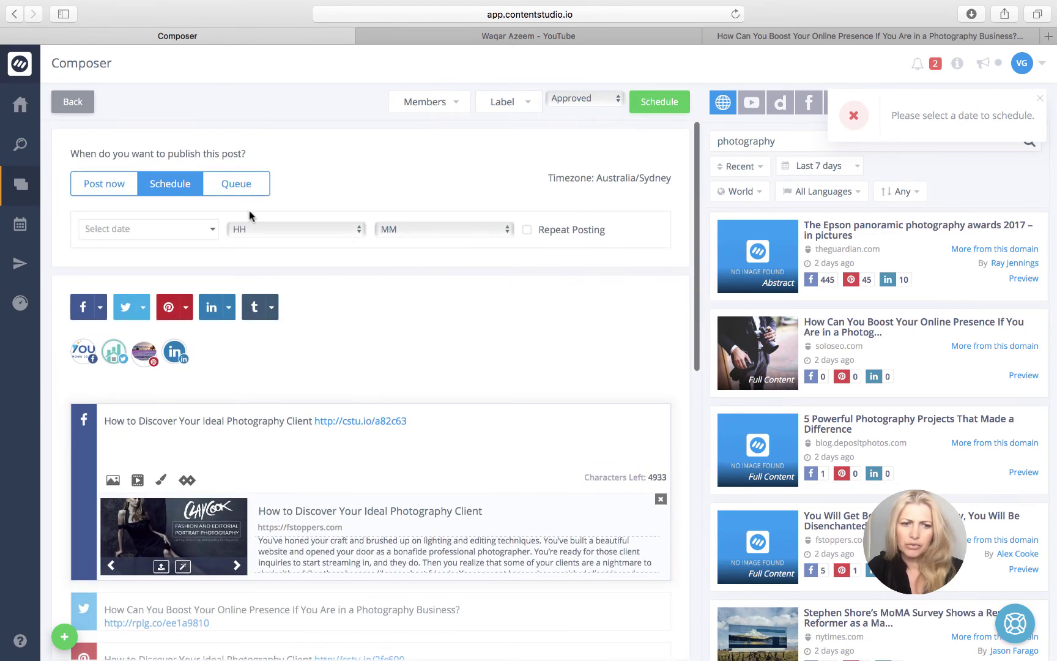
pyautogui.click(191, 229)
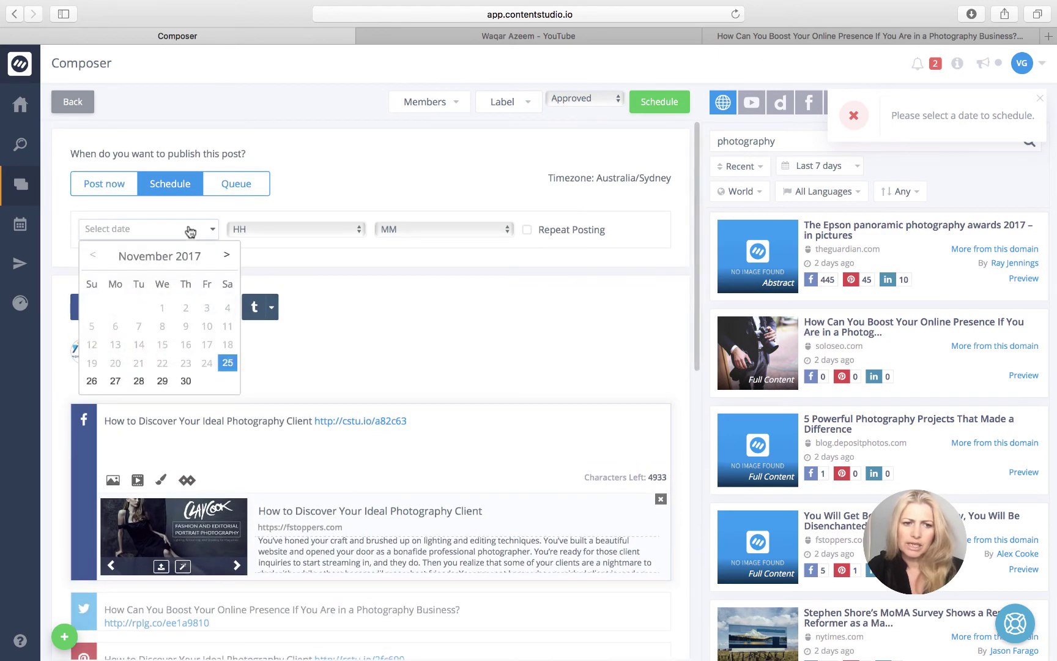
pyautogui.click(164, 380)
pyautogui.click(342, 229)
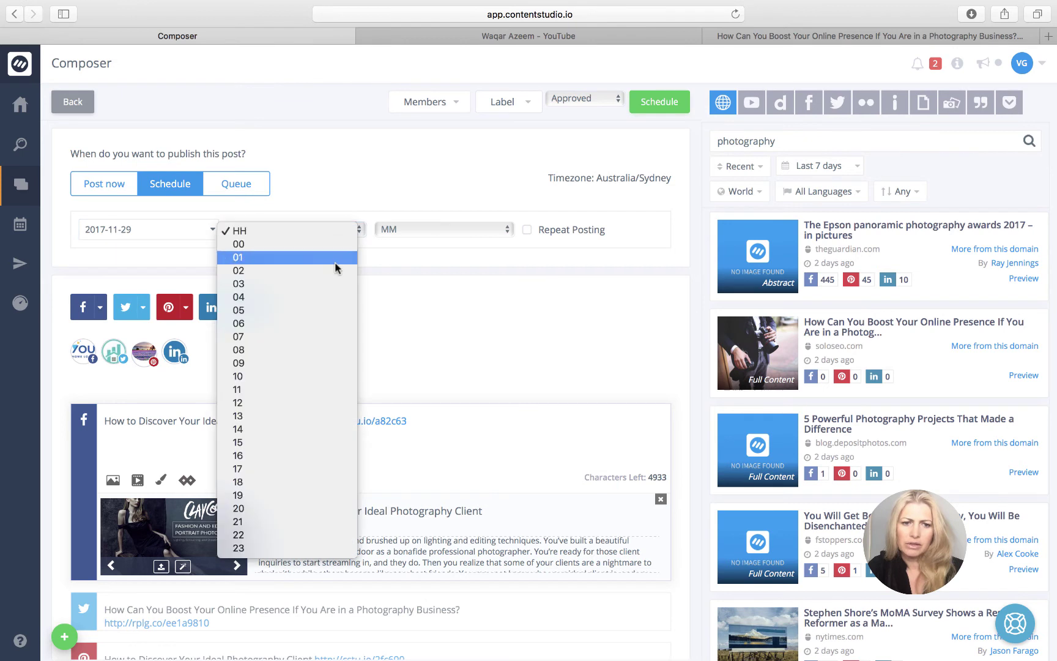
pyautogui.click(328, 456)
pyautogui.click(466, 230)
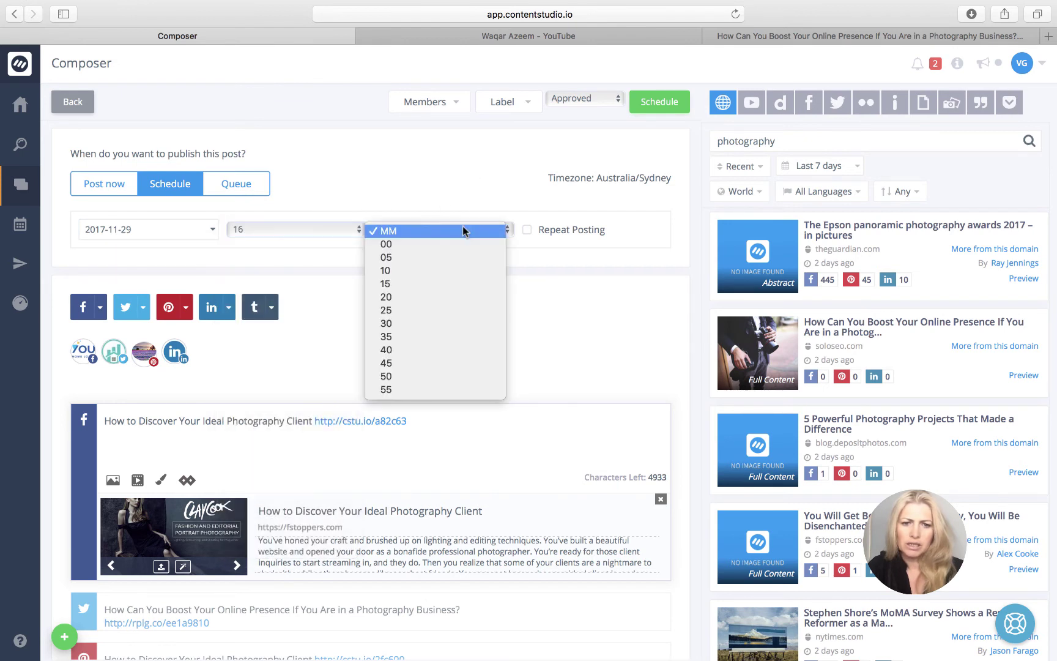
pyautogui.click(458, 312)
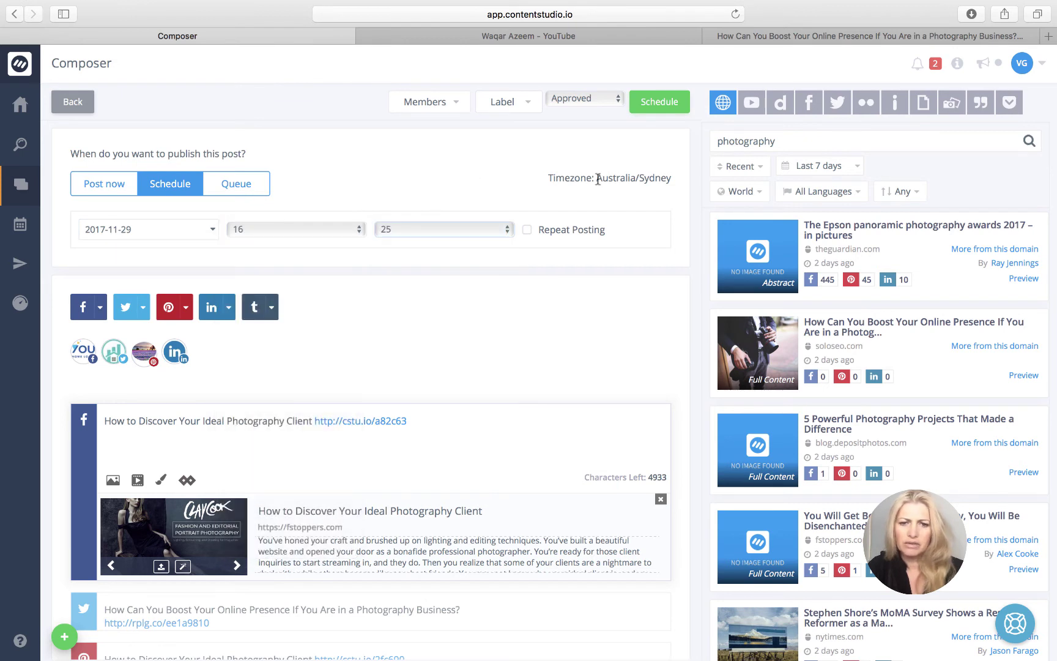
pyautogui.click(669, 101)
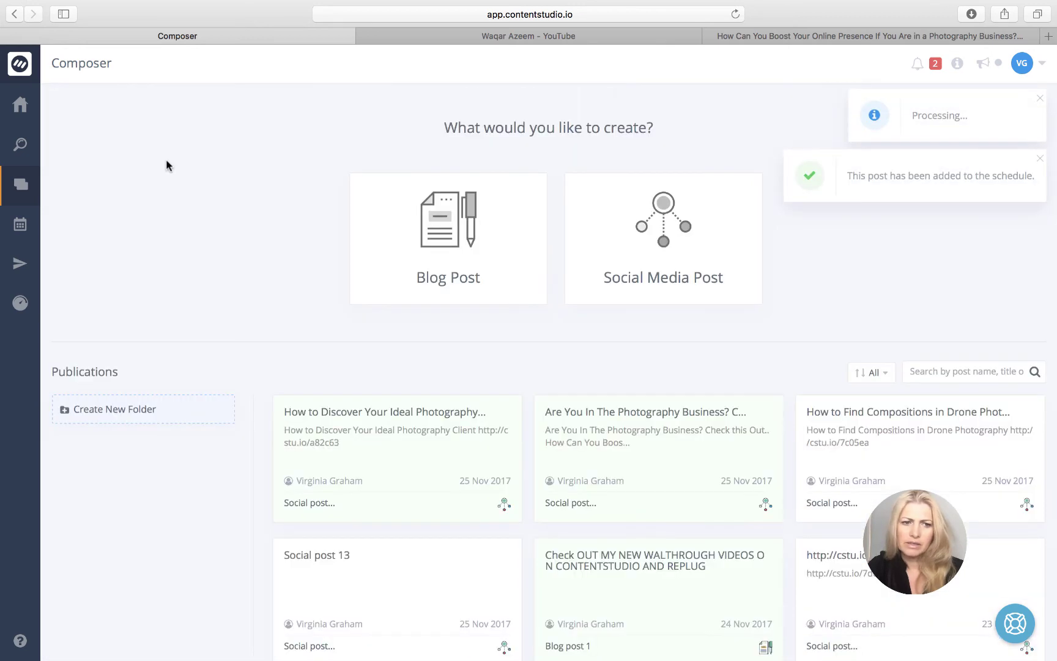
# Step: In the Planner, filter the posts by the automation campaign New Campaign and look through its planned posts
pyautogui.click(21, 224)
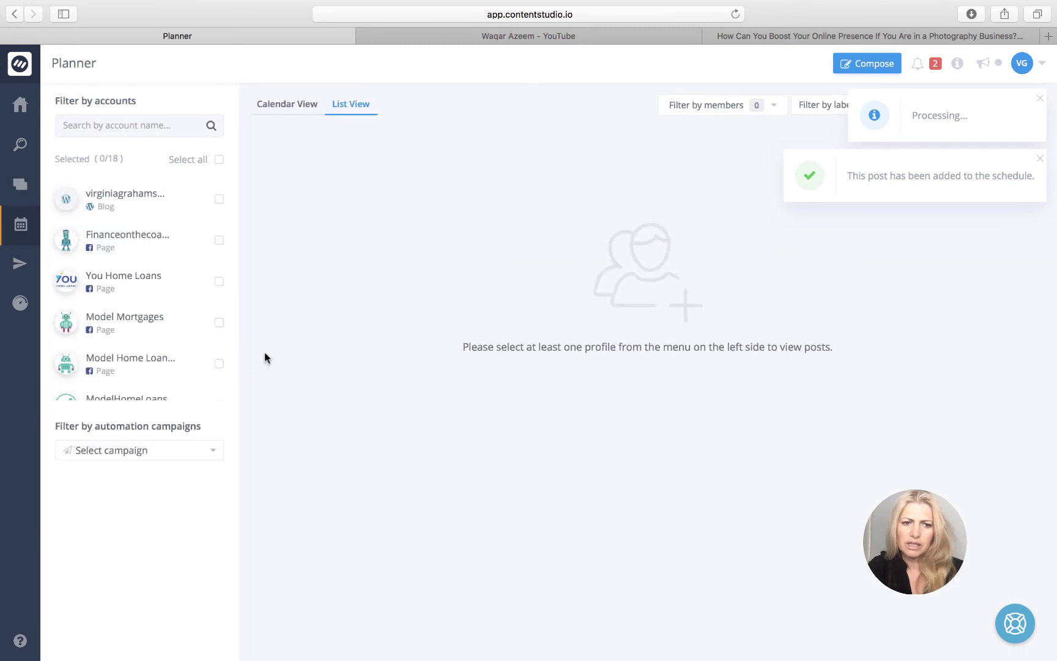
pyautogui.click(194, 455)
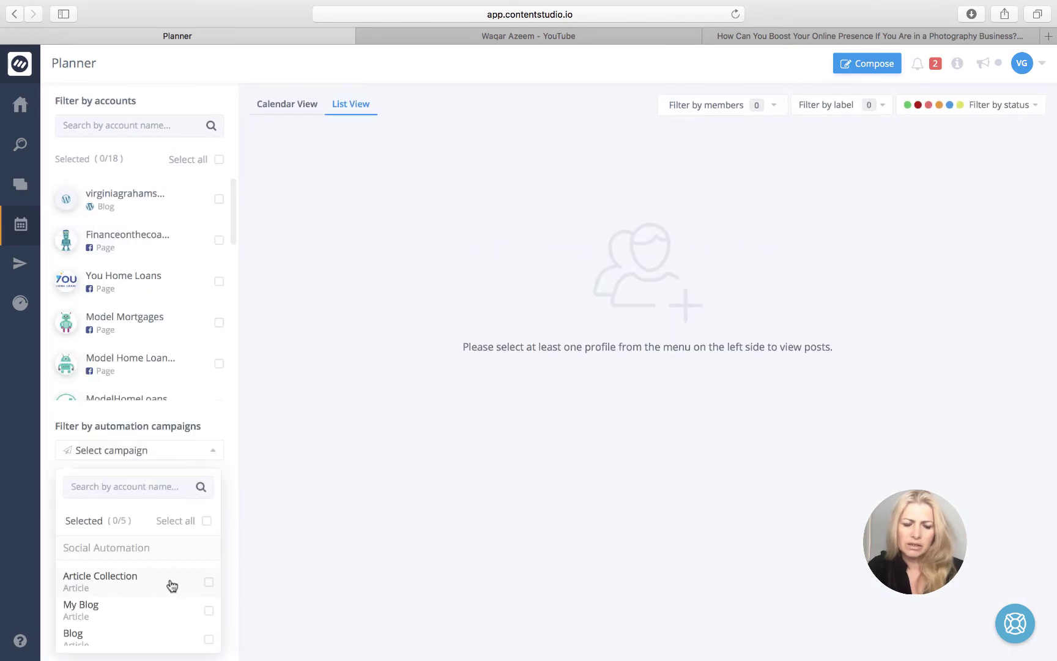
pyautogui.scroll(-3, 170, 582)
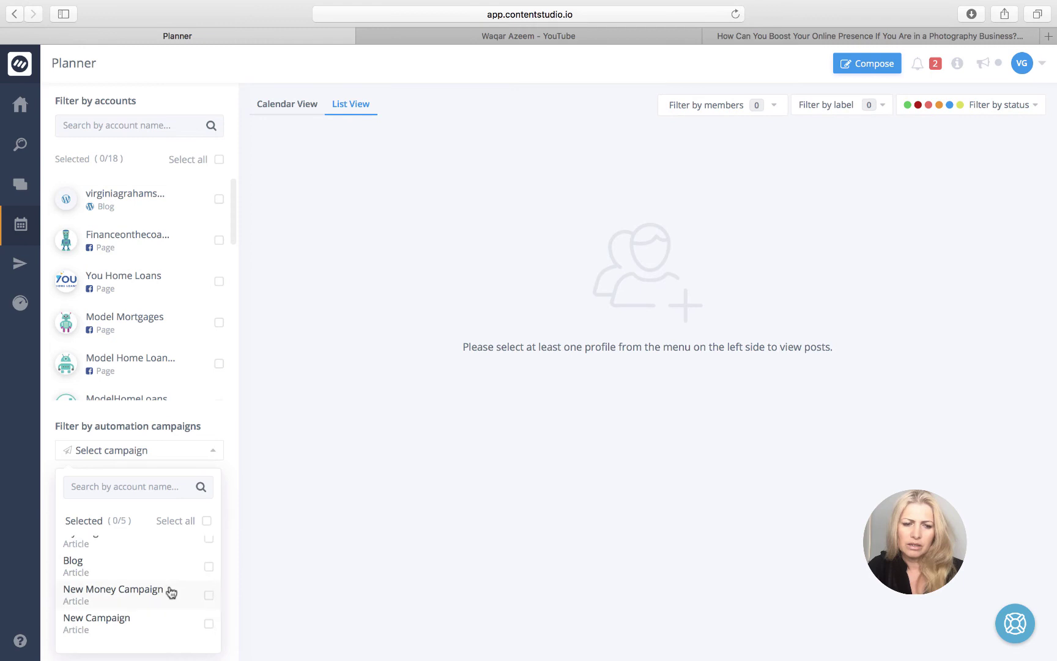
pyautogui.click(166, 631)
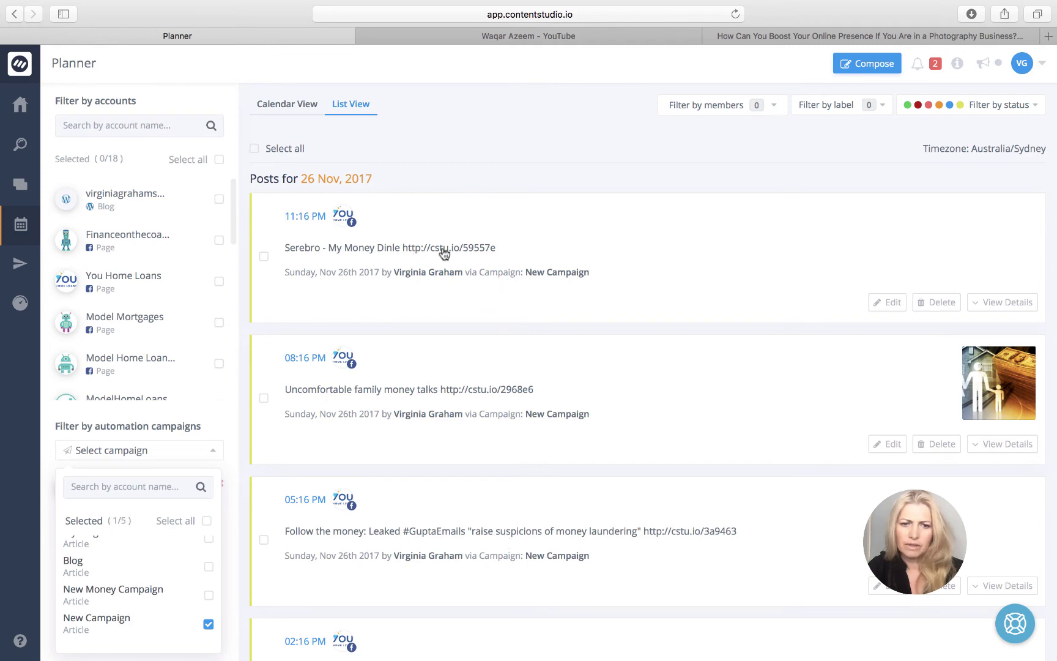
pyautogui.scroll(-3, 458, 347)
pyautogui.scroll(-5, 458, 347)
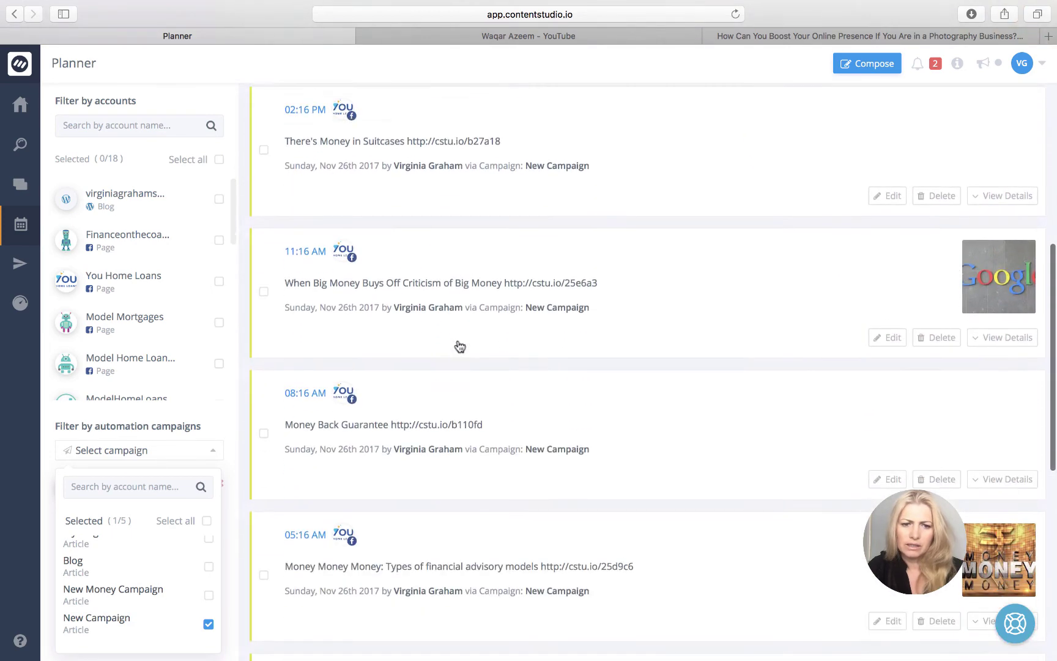
pyautogui.scroll(7, 459, 347)
pyautogui.scroll(2, 459, 347)
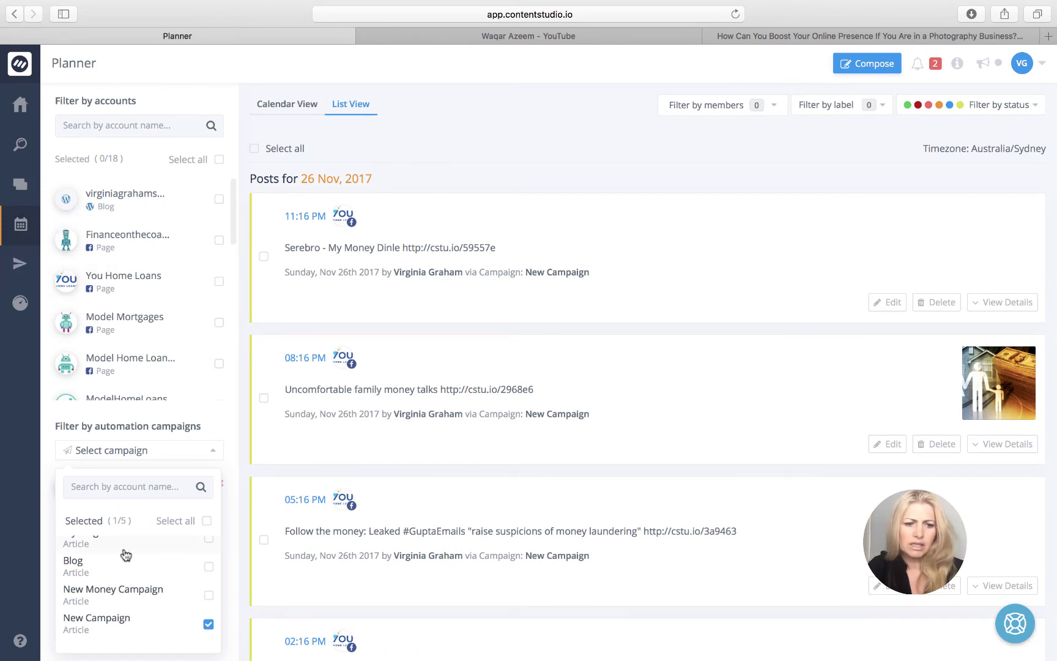
# Step: Add the Article Collection campaign to the Planner's automation campaign filter
pyautogui.scroll(3, 125, 550)
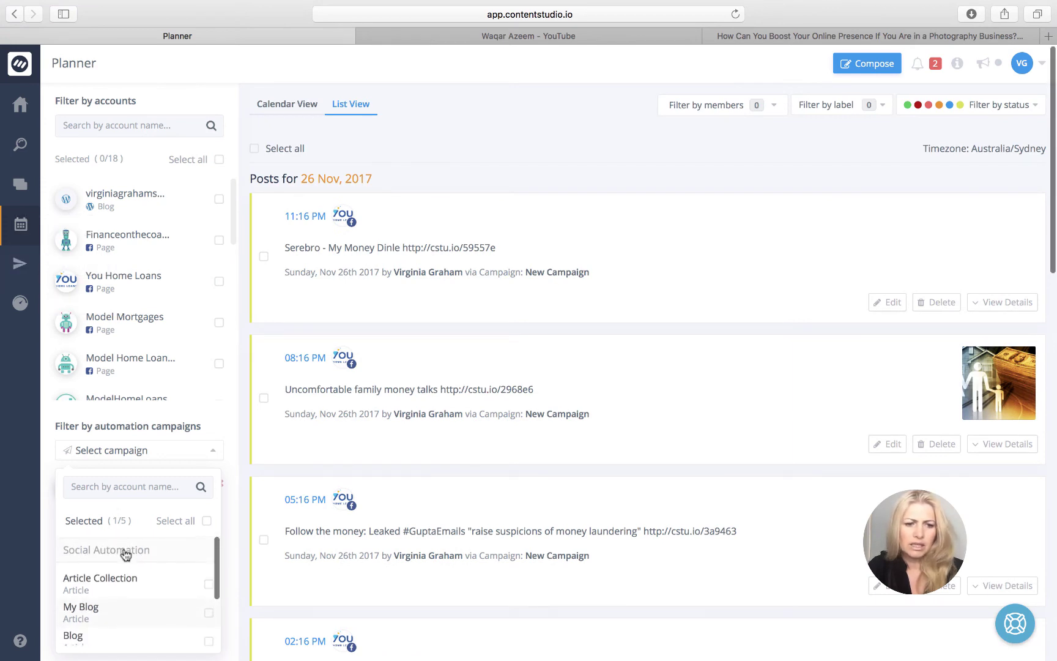
pyautogui.click(208, 584)
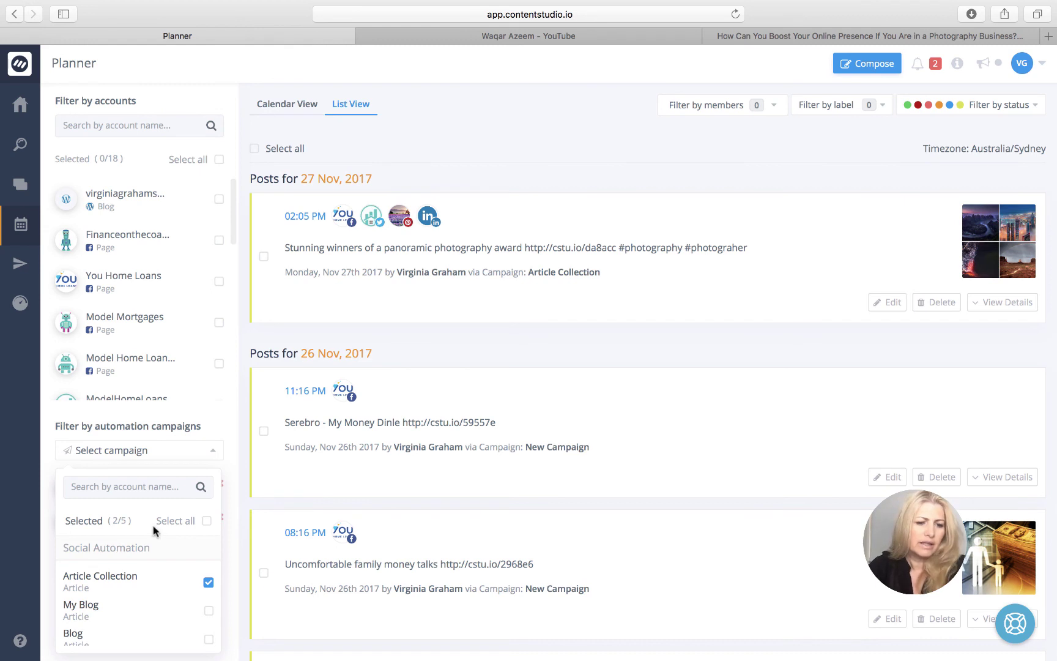
pyautogui.scroll(-3, 135, 589)
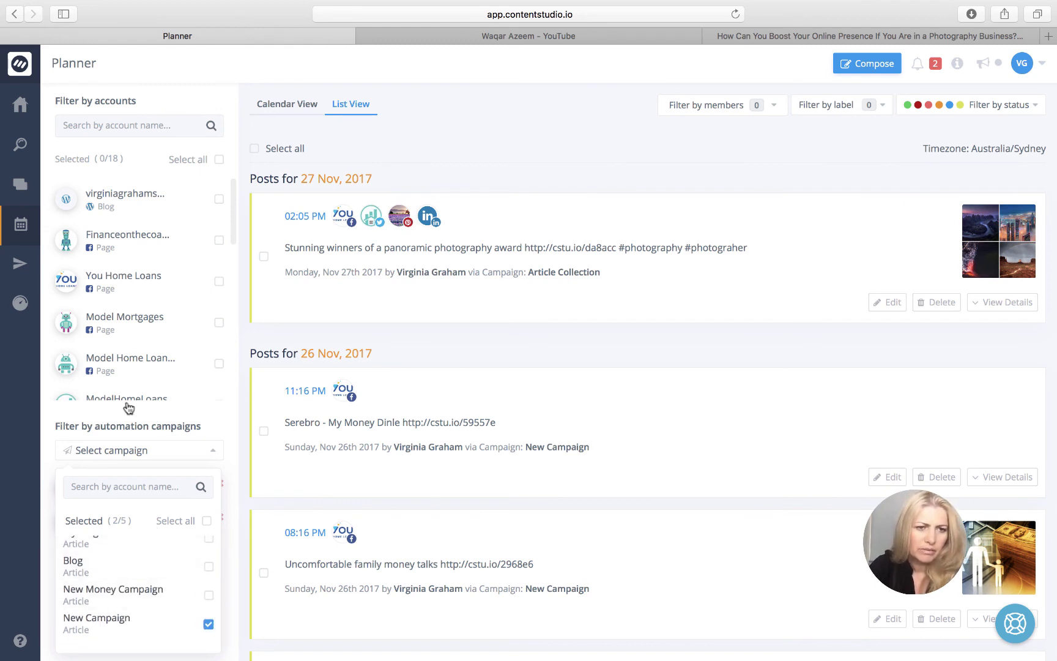
# Step: Start a new Articles Links to Social Media automation campaign named "New Photography Campaign"
pyautogui.click(20, 263)
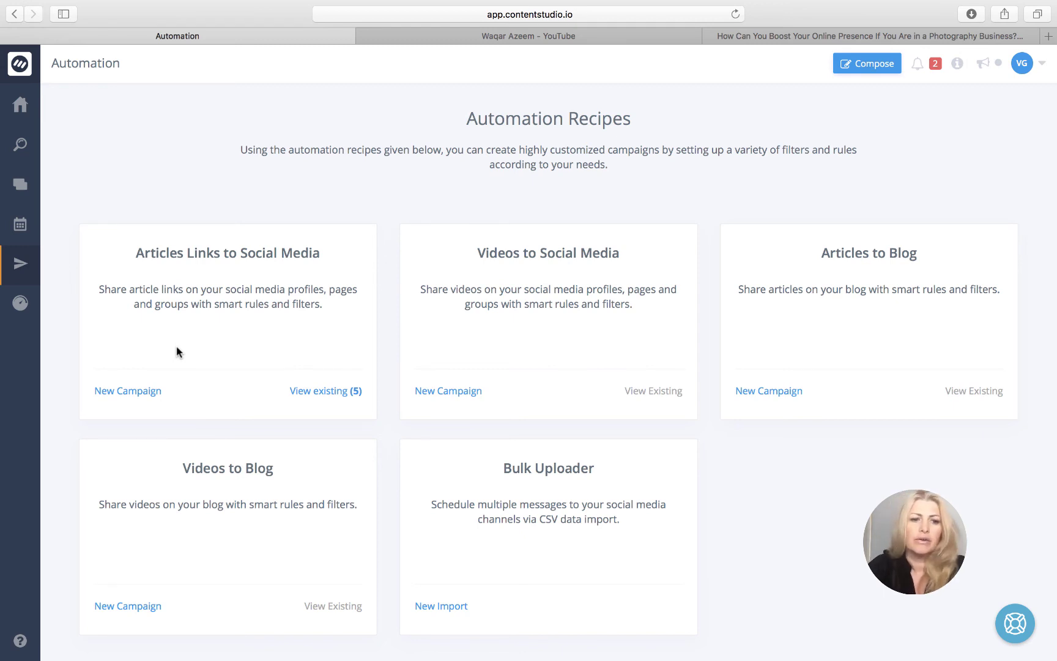
pyautogui.click(134, 393)
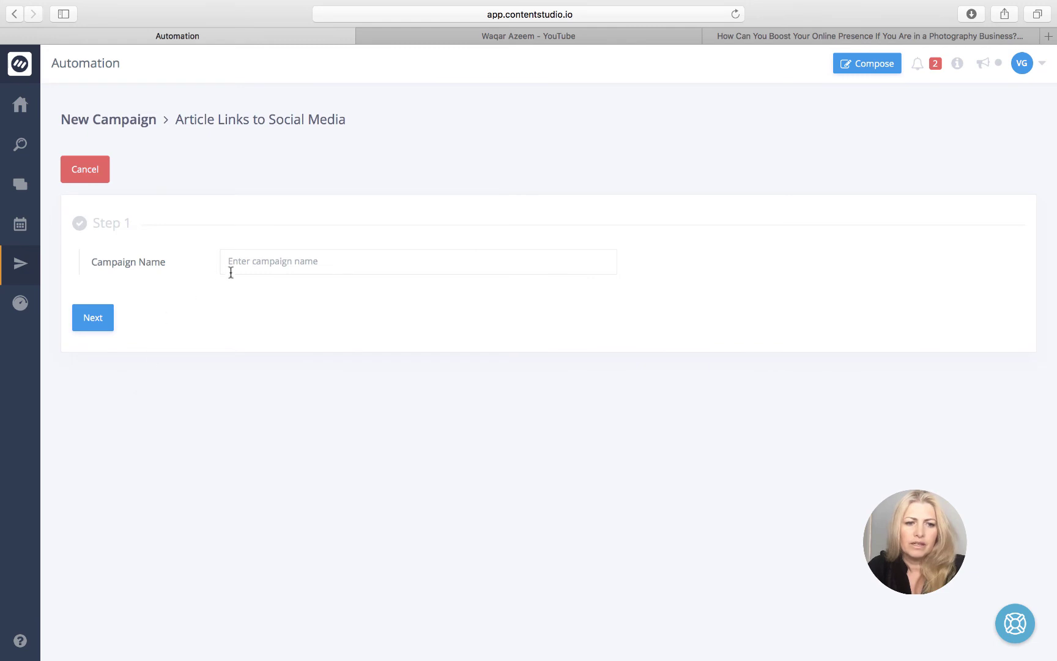
pyautogui.click(278, 255)
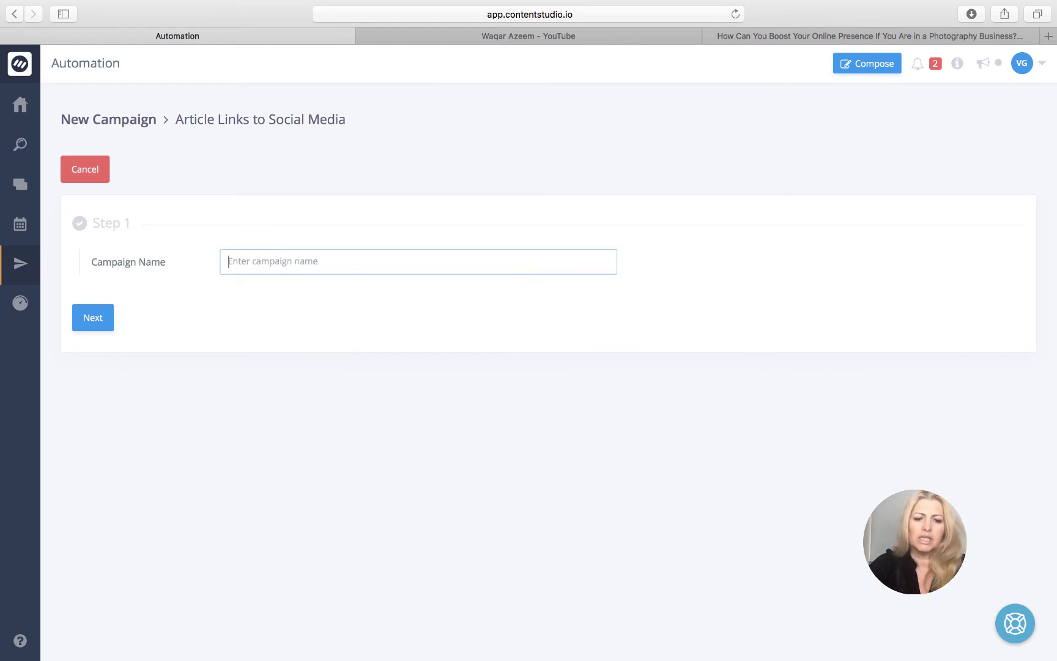
pyautogui.write('New P')
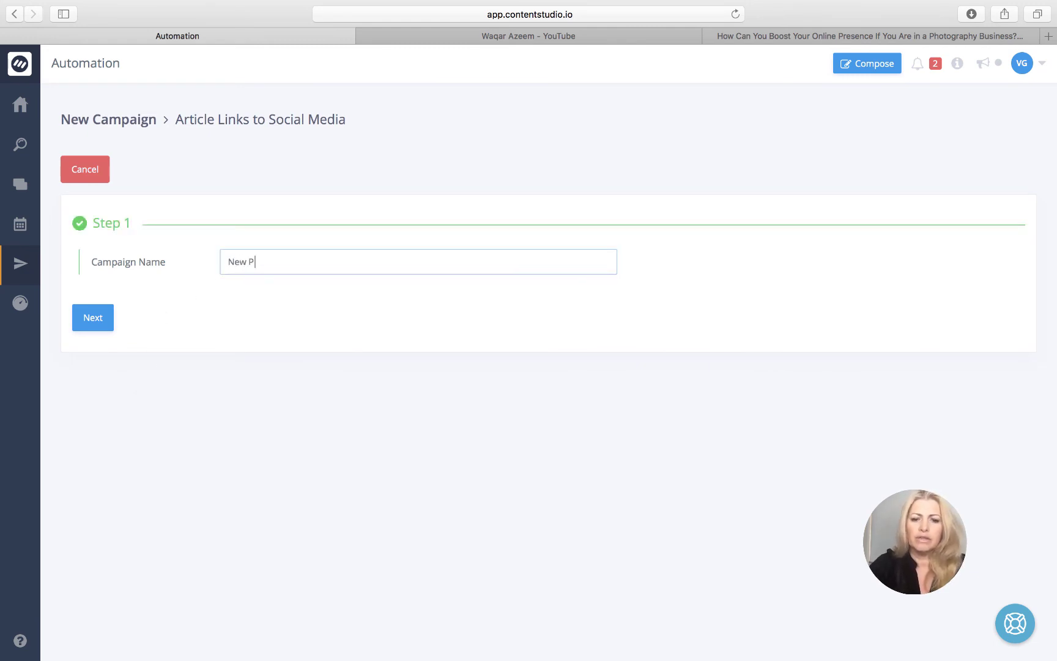
pyautogui.write('hoi')
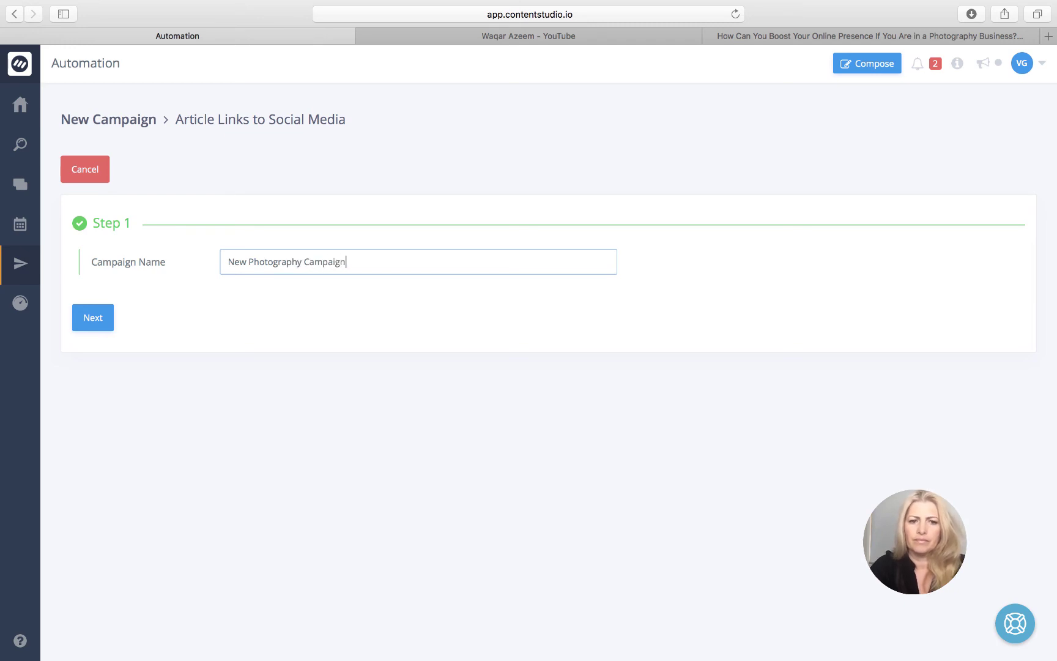
pyautogui.click(92, 320)
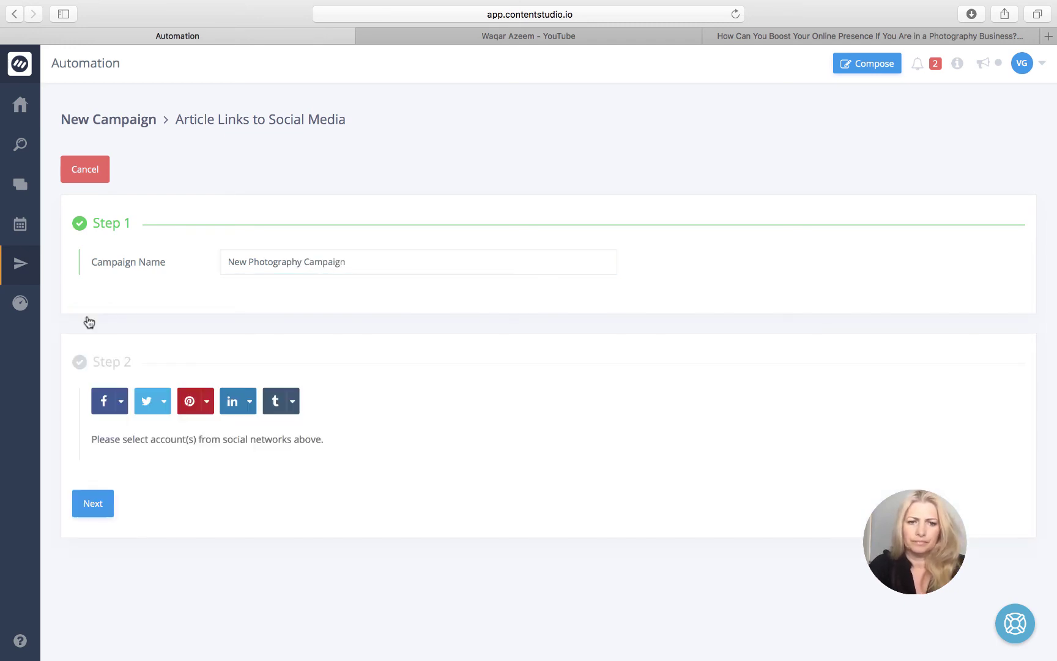
# Step: Select the campaign's accounts: You Home Loans on Facebook, ModelHomeLoans on Twitter, Making Money While Travelling on Pinterest, and Model Mortgages Pty Ltd on LinkedIn
pyautogui.click(119, 403)
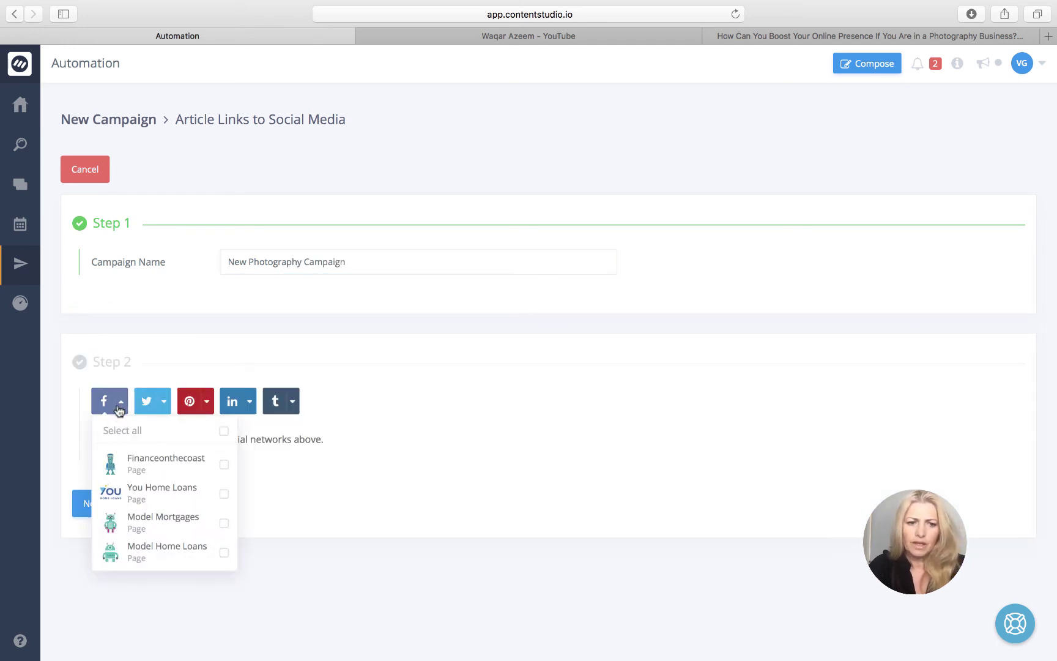
pyautogui.click(224, 495)
pyautogui.click(164, 407)
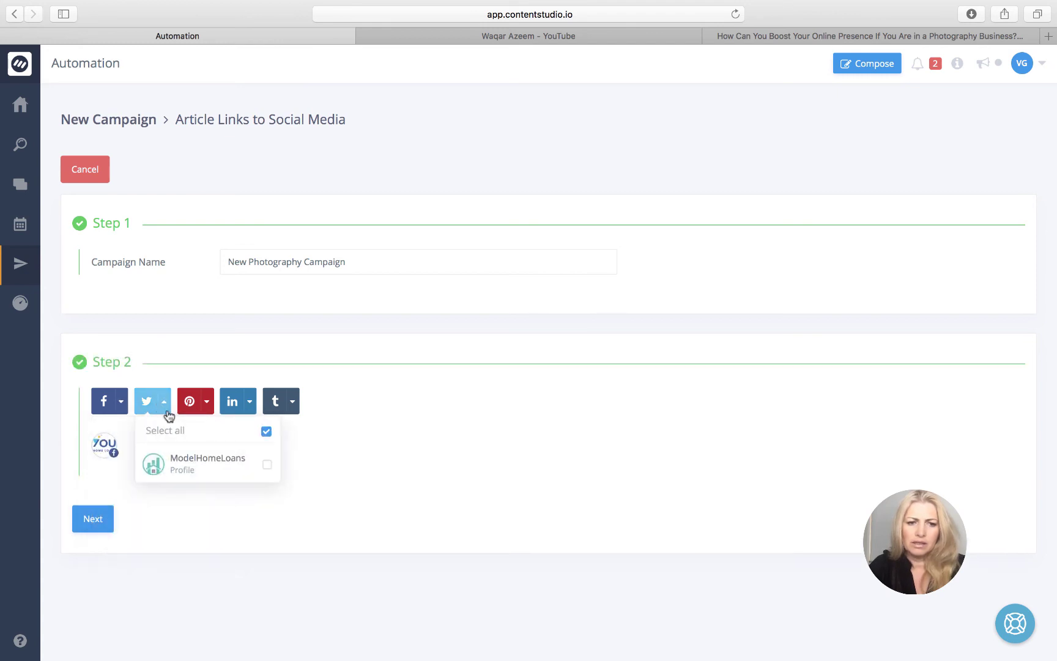
pyautogui.click(267, 465)
pyautogui.click(205, 406)
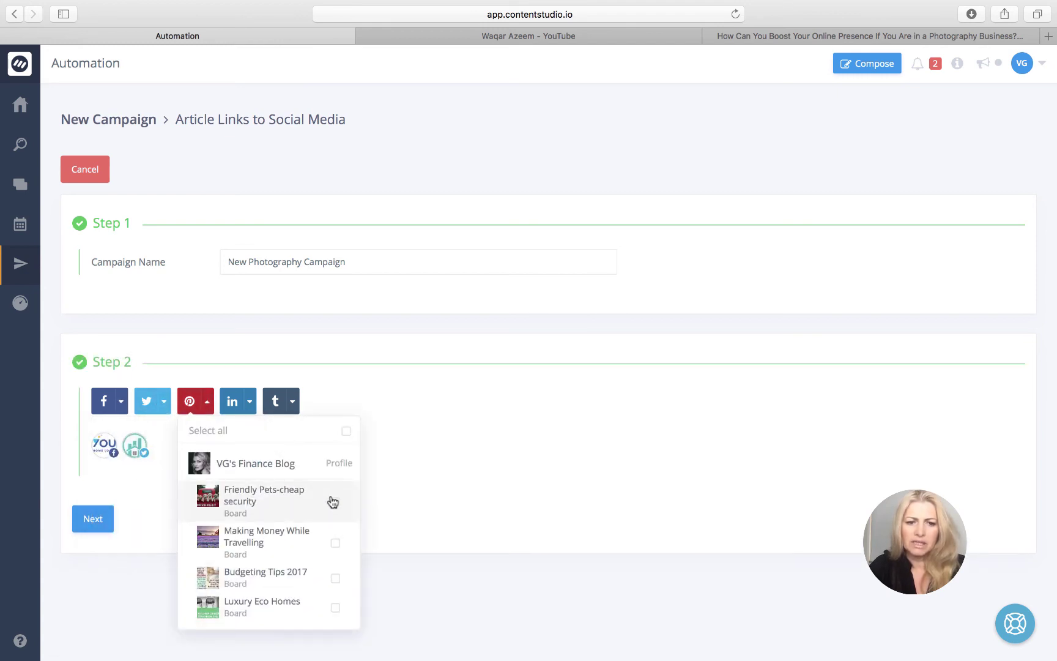
pyautogui.click(336, 543)
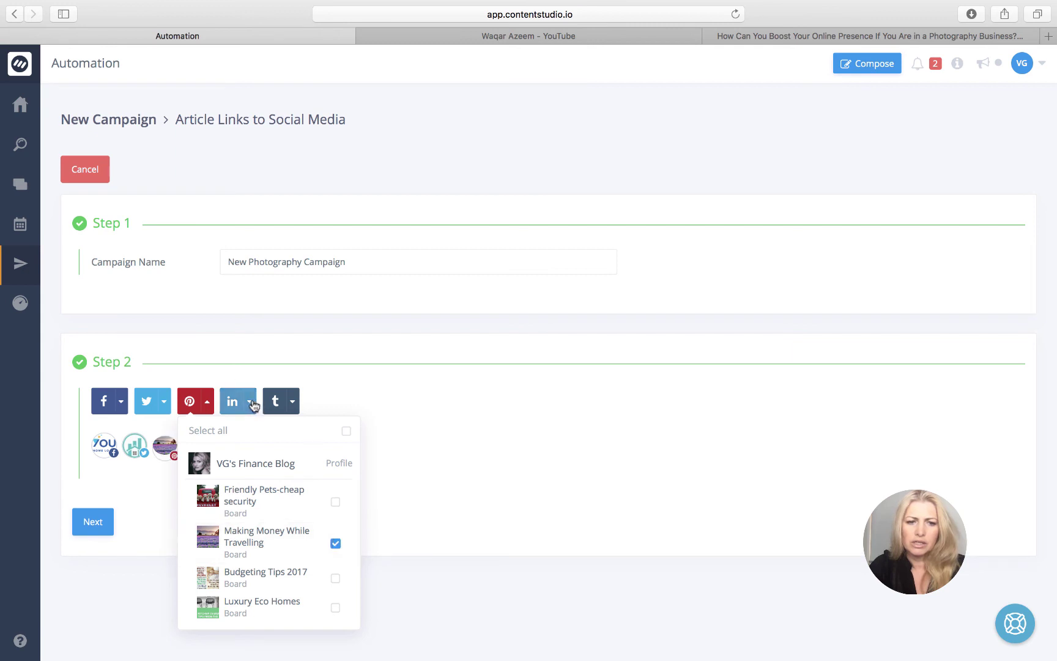
pyautogui.click(251, 402)
pyautogui.click(353, 507)
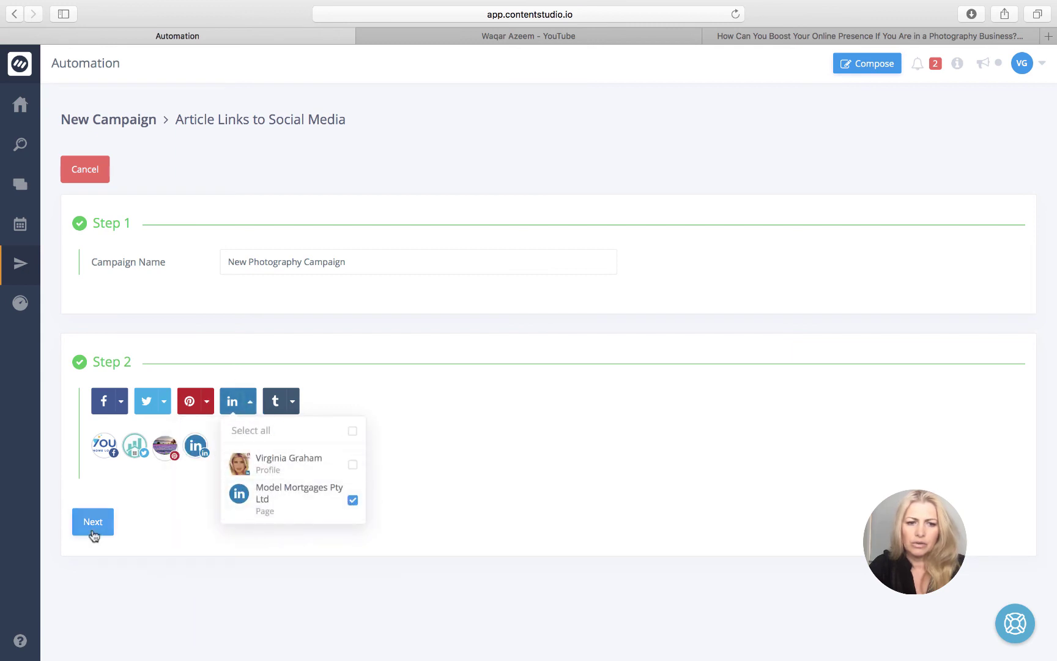
pyautogui.click(92, 531)
# Step: Add "photography" as an included keyword in the campaign's content rules
pyautogui.scroll(-5, 249, 400)
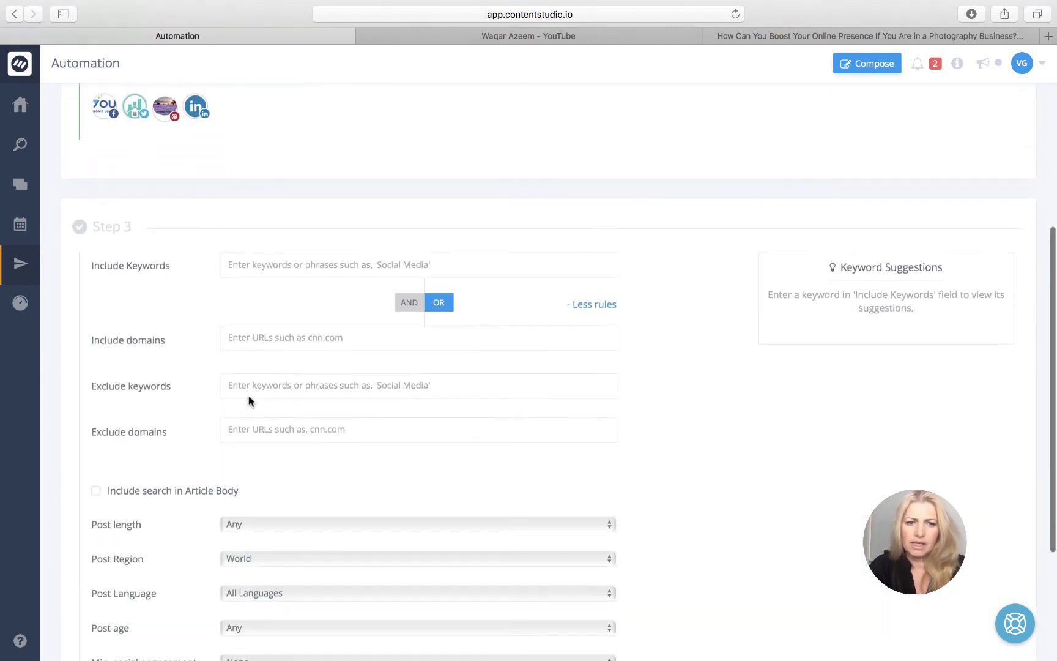
pyautogui.click(277, 263)
pyautogui.write('pho')
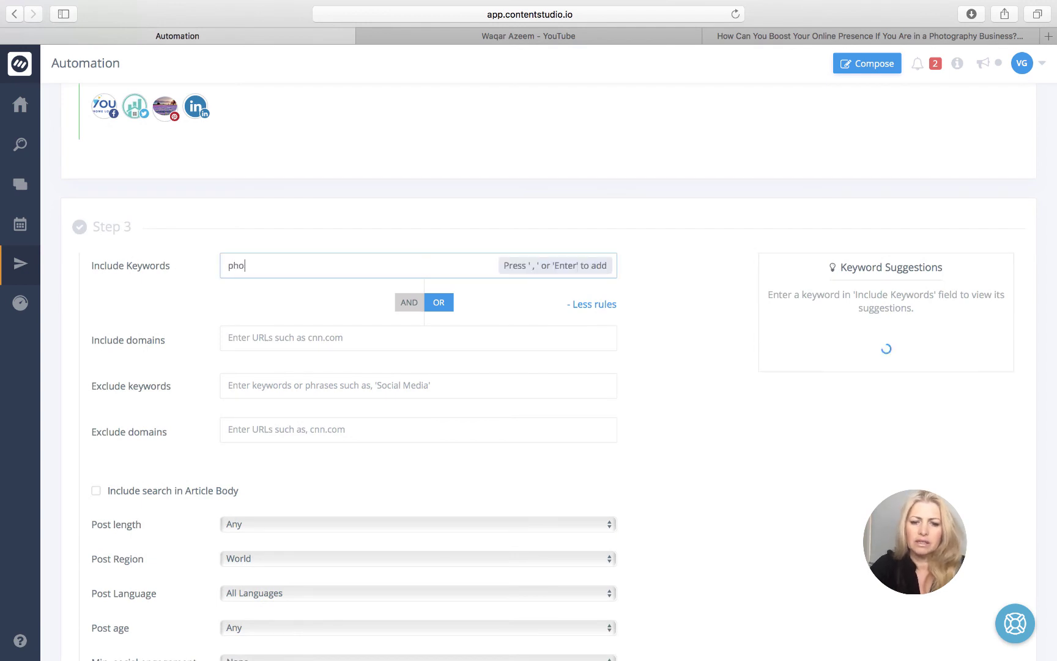
pyautogui.write('tography')
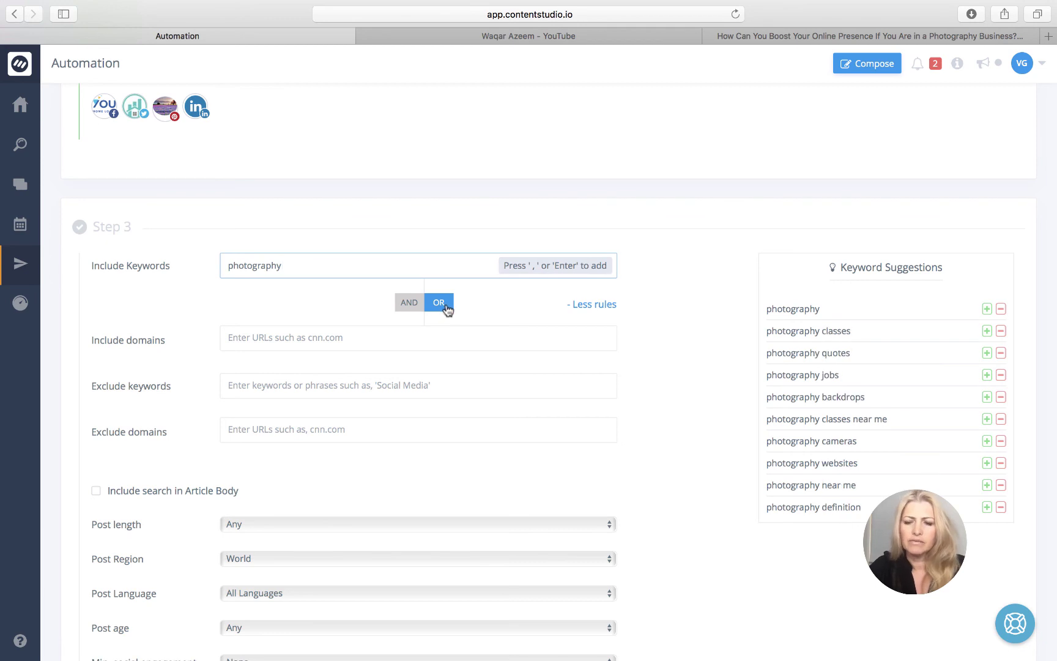
pyautogui.press('Return')
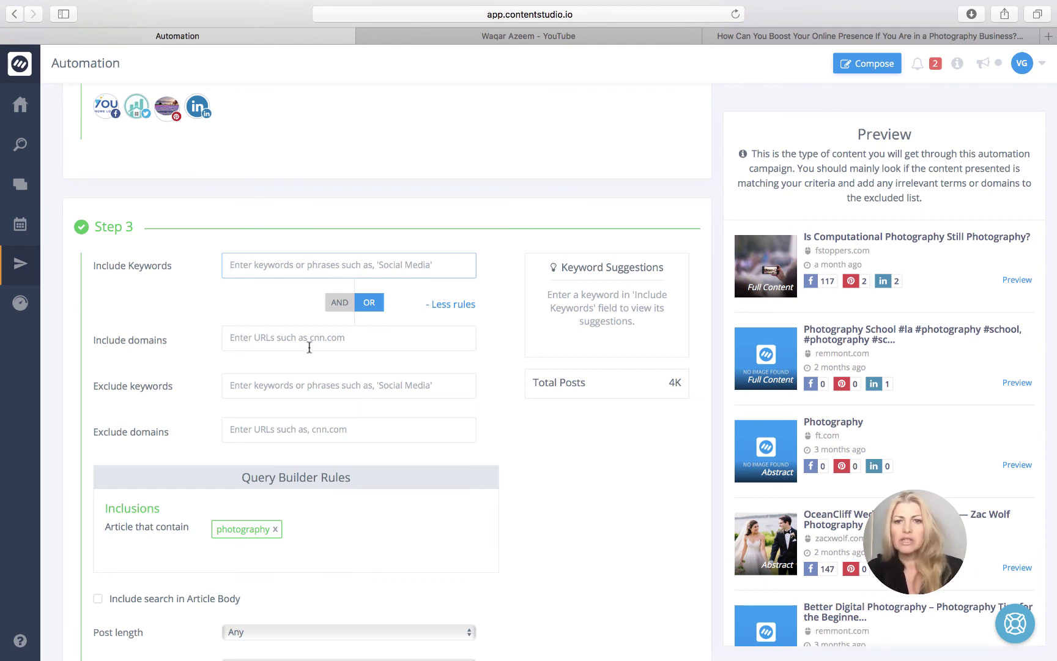
pyautogui.scroll(-2, 582, 468)
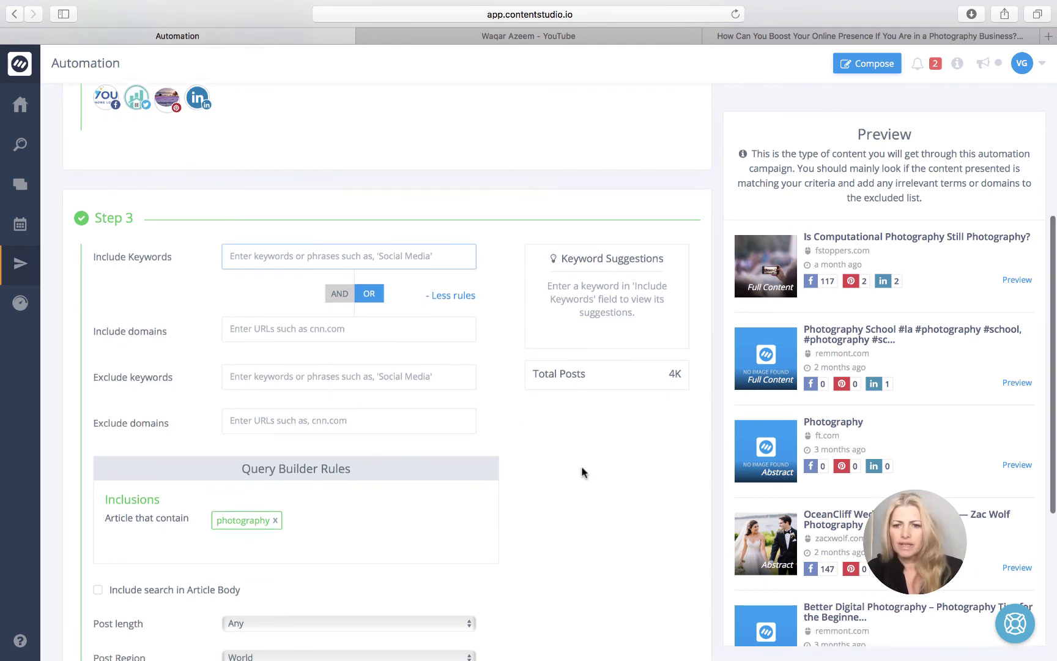
# Step: Review the post language and post age options in the campaign's content rules, keeping All Languages and Any
pyautogui.scroll(-5, 581, 472)
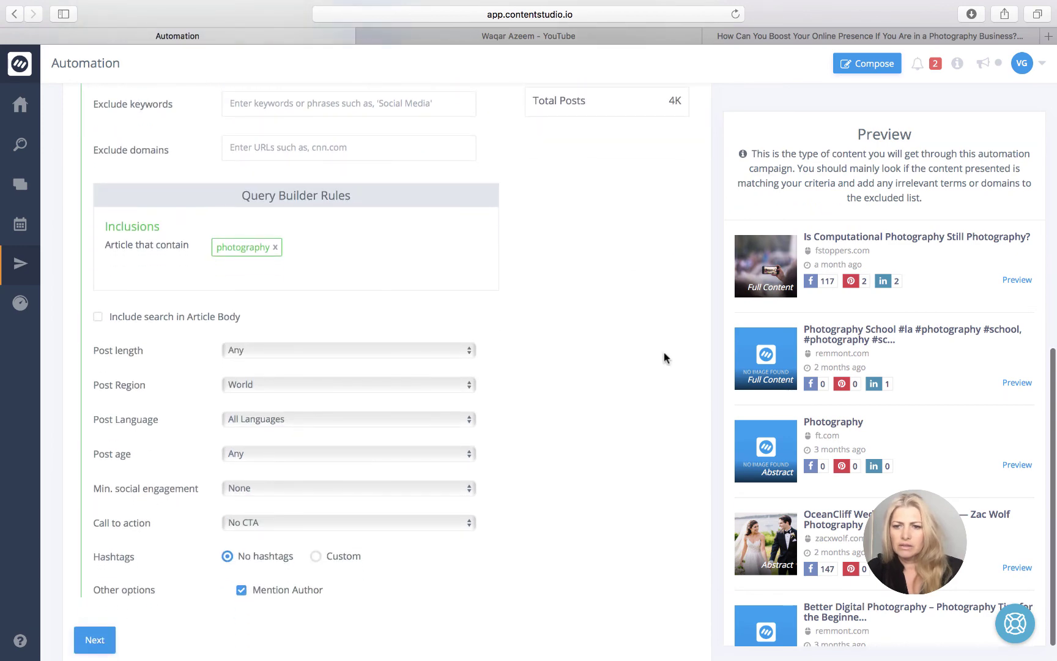
pyautogui.scroll(-1, 501, 503)
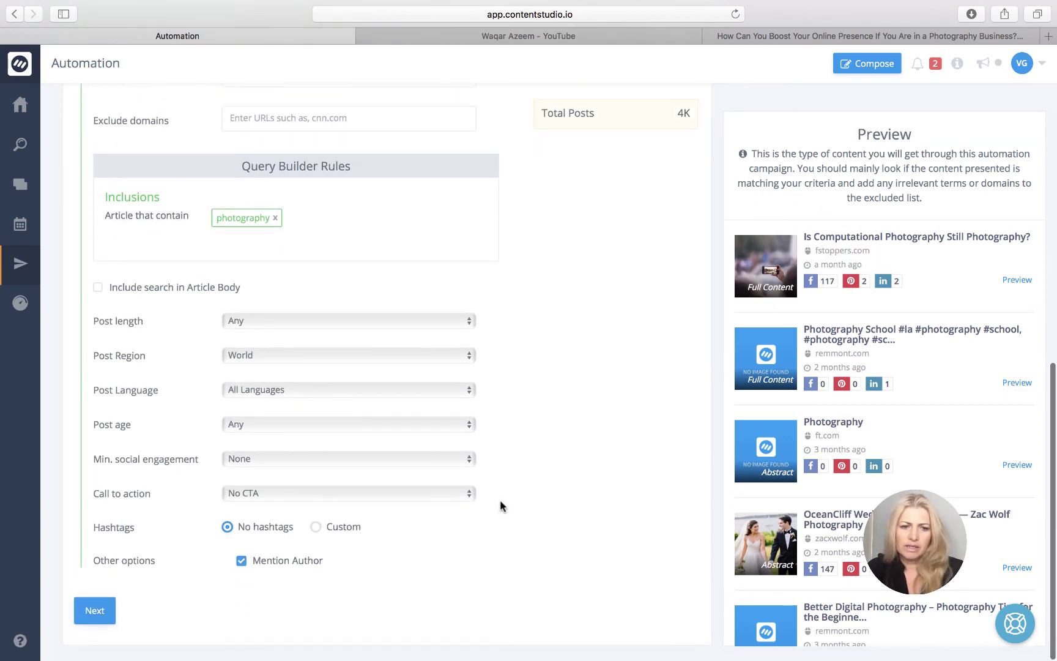
pyautogui.click(348, 389)
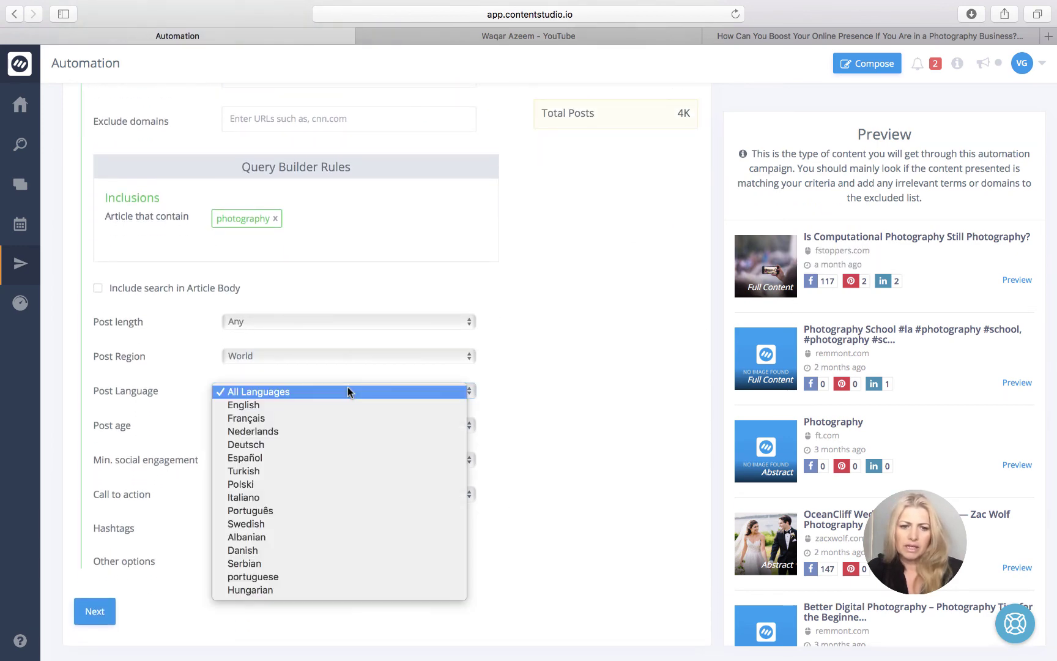
pyautogui.click(507, 378)
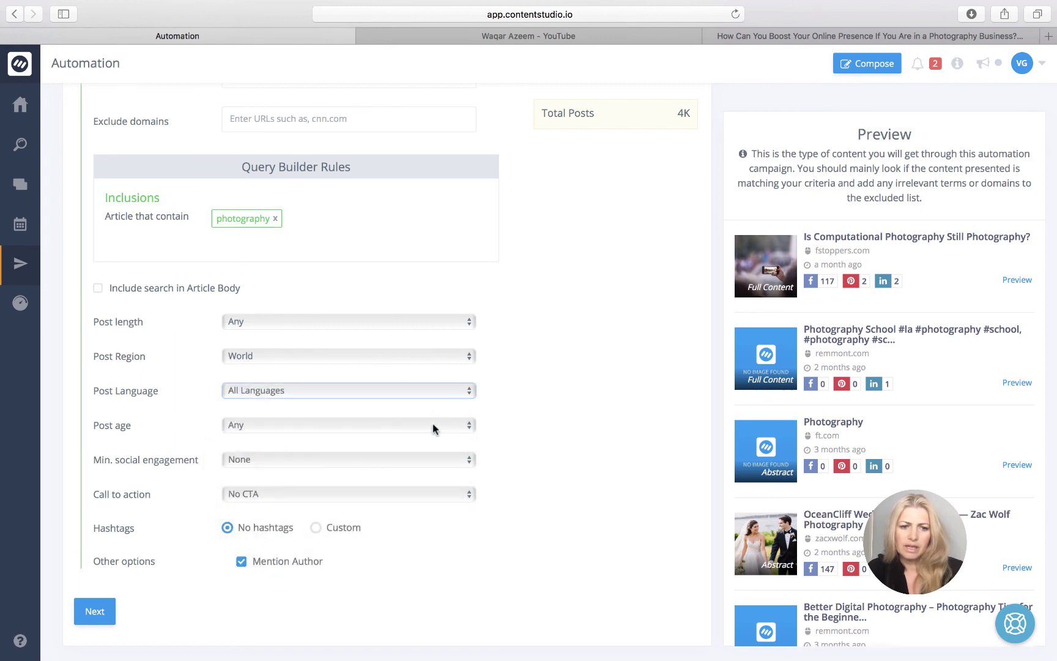
pyautogui.click(433, 425)
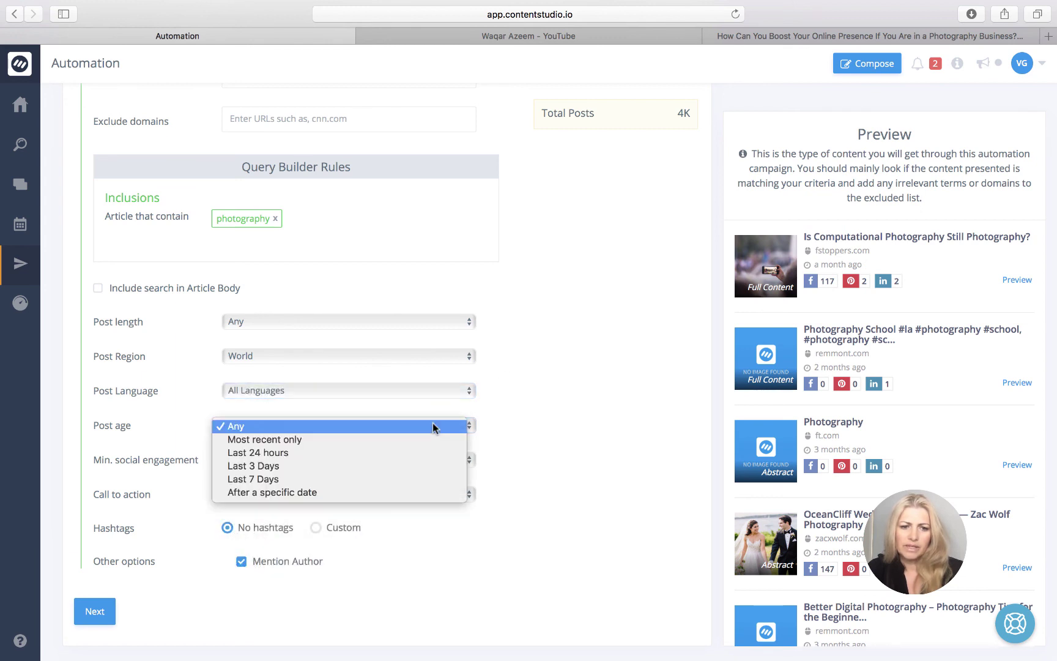
pyautogui.click(525, 399)
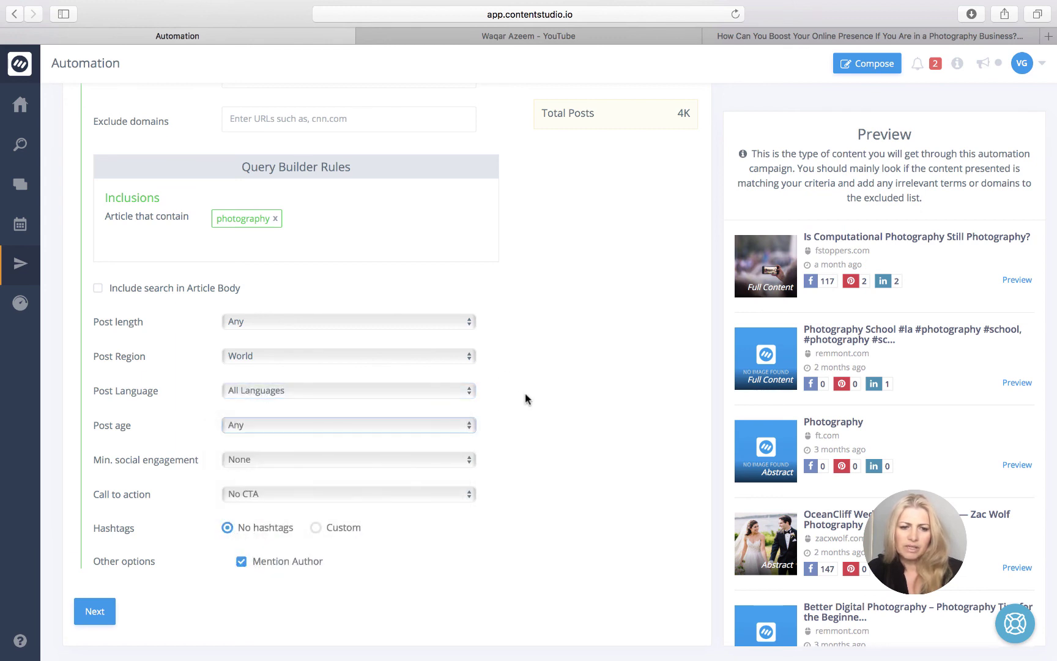
# Step: Set the campaign's call to action to Replug CTA and choose the personal-name entry for it
pyautogui.click(409, 496)
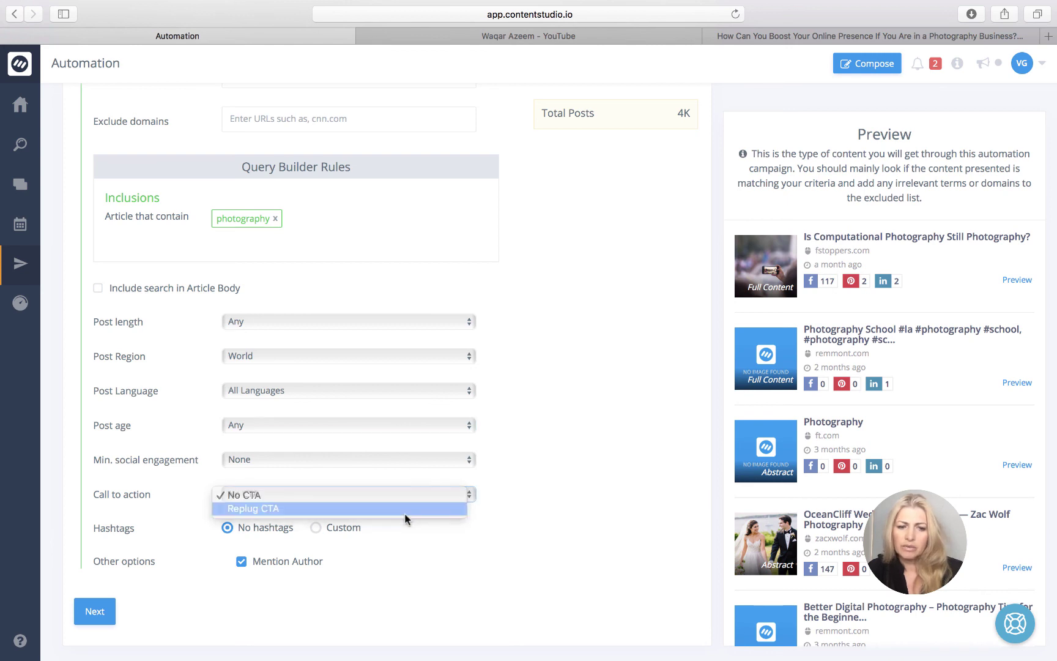
pyautogui.click(405, 512)
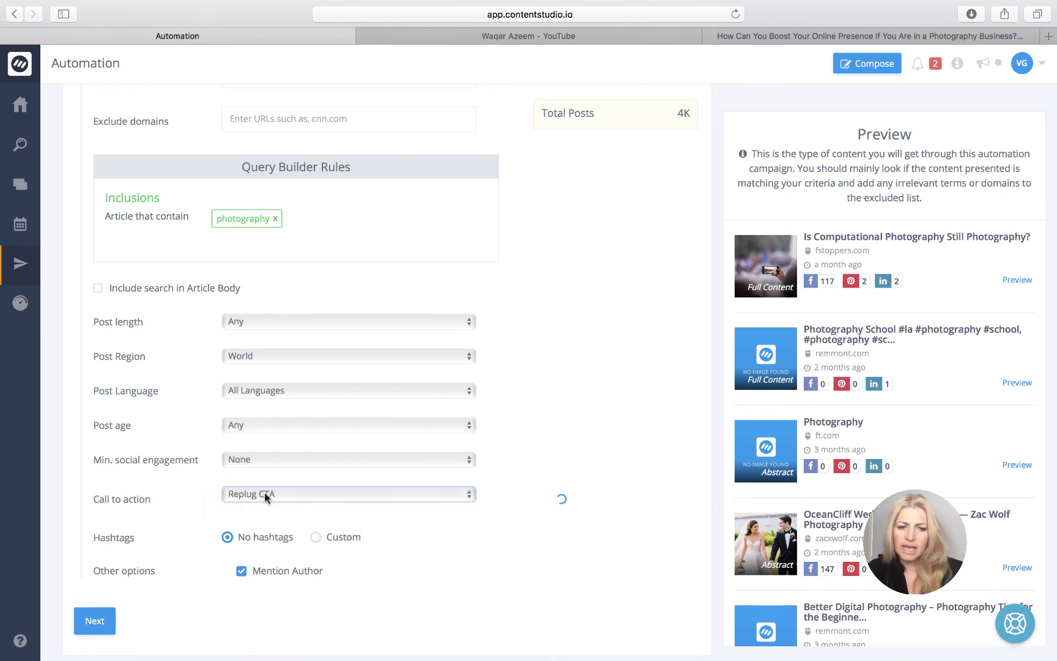
pyautogui.click(575, 494)
pyautogui.click(576, 509)
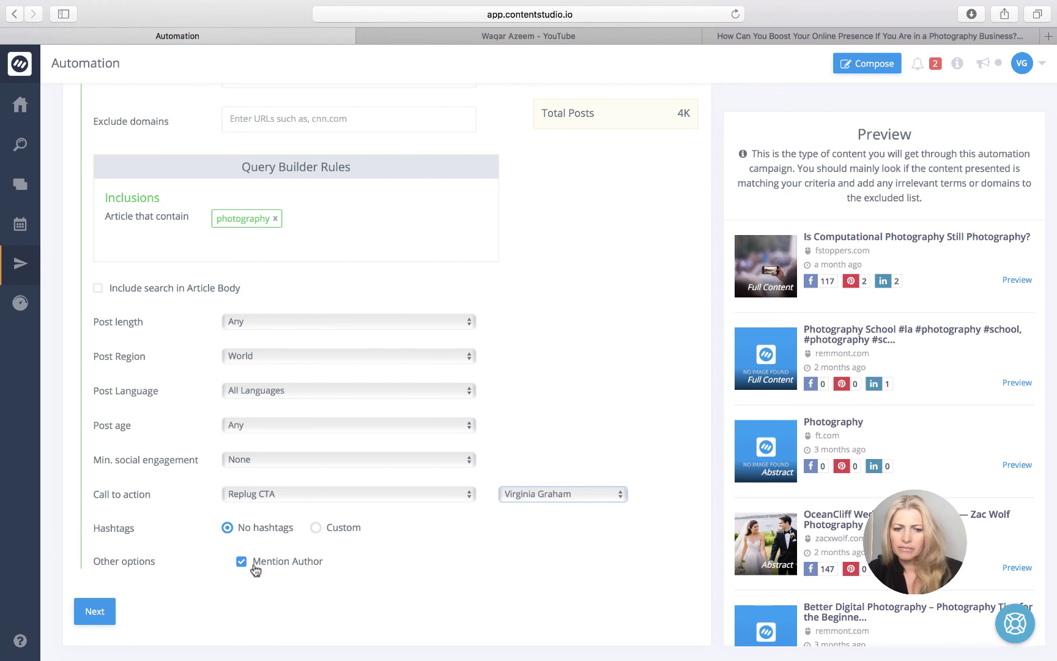
pyautogui.scroll(-1, 317, 573)
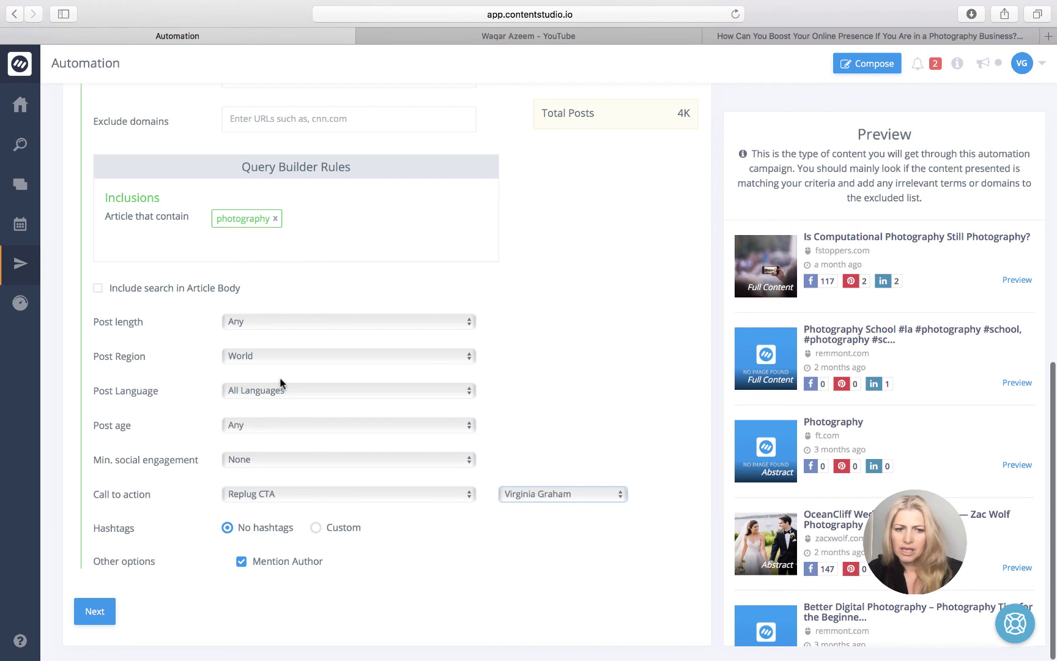
# Step: Check the post region choices, keep World, and continue to the campaign's schedule settings
pyautogui.click(312, 356)
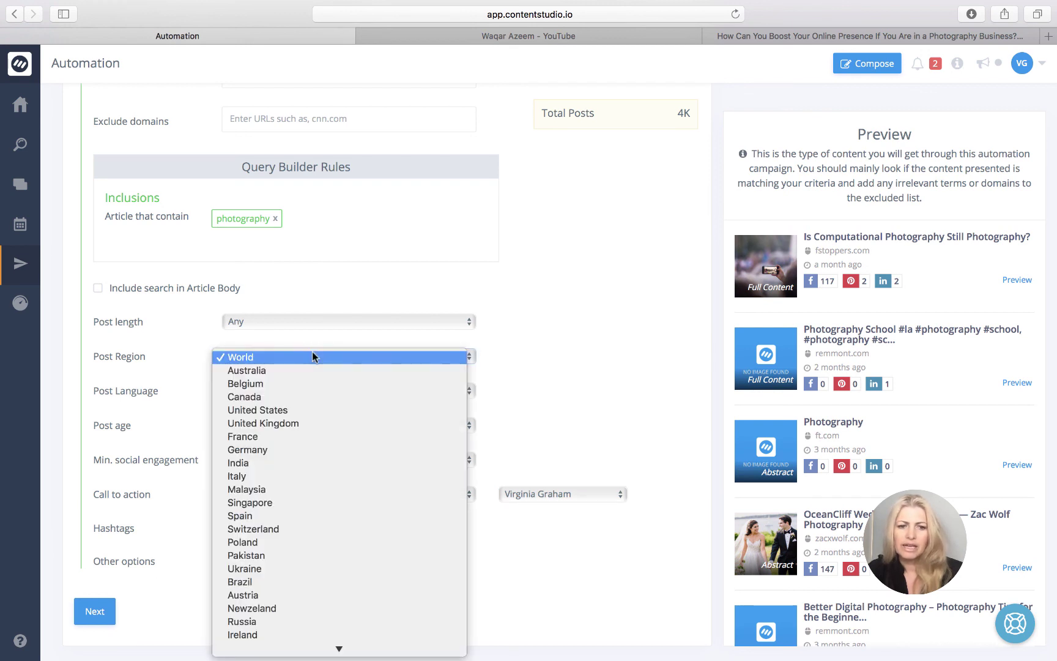
pyautogui.click(531, 350)
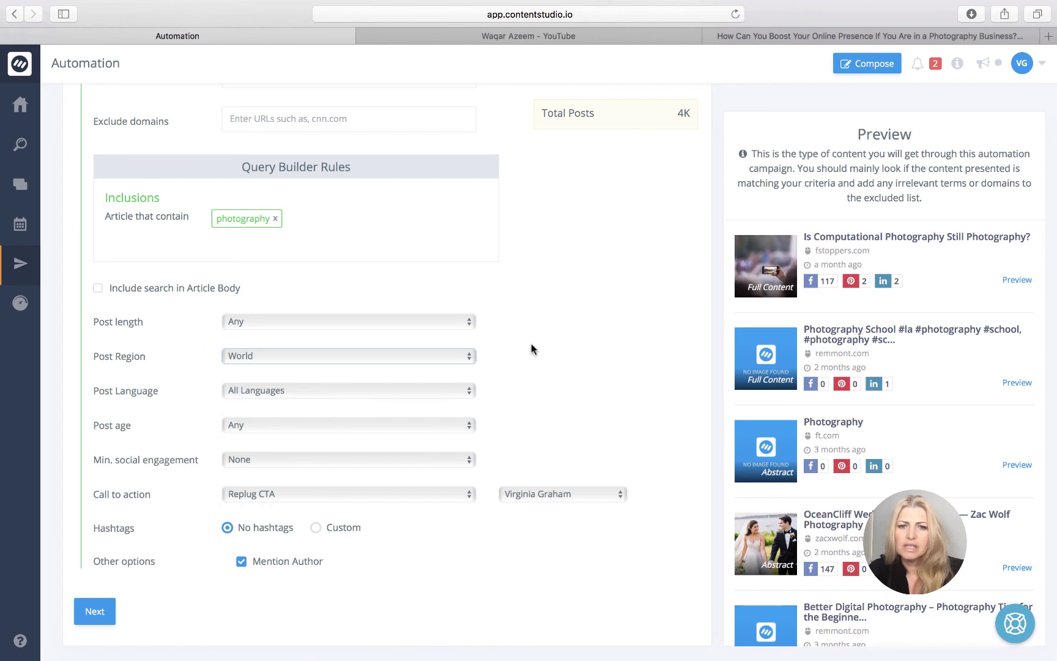
pyautogui.click(92, 618)
pyautogui.scroll(-4, 216, 569)
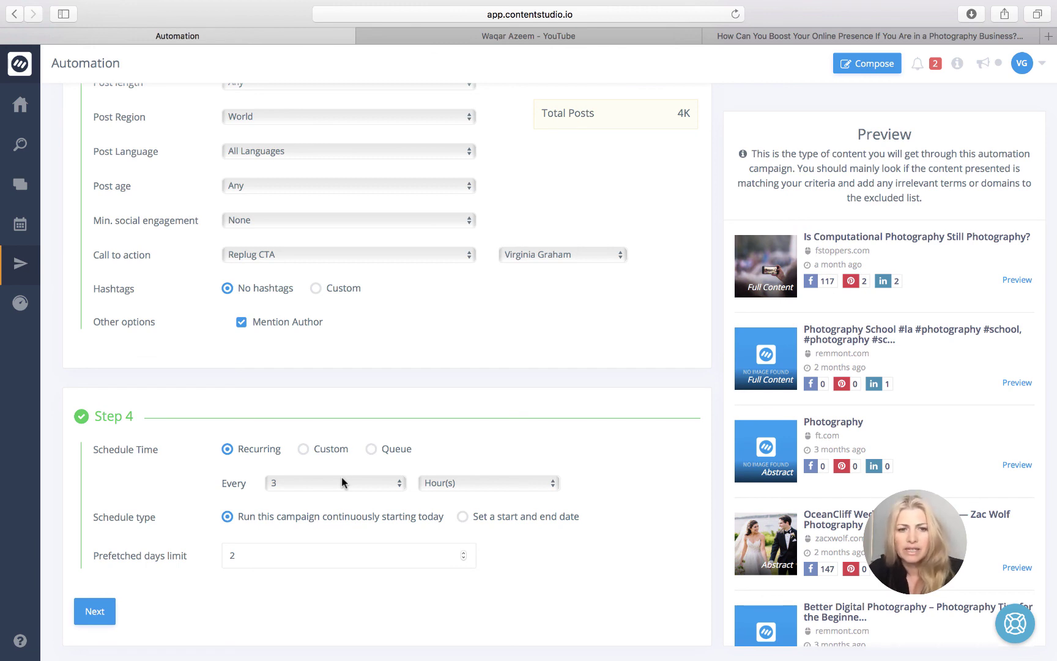
pyautogui.scroll(10, 426, 422)
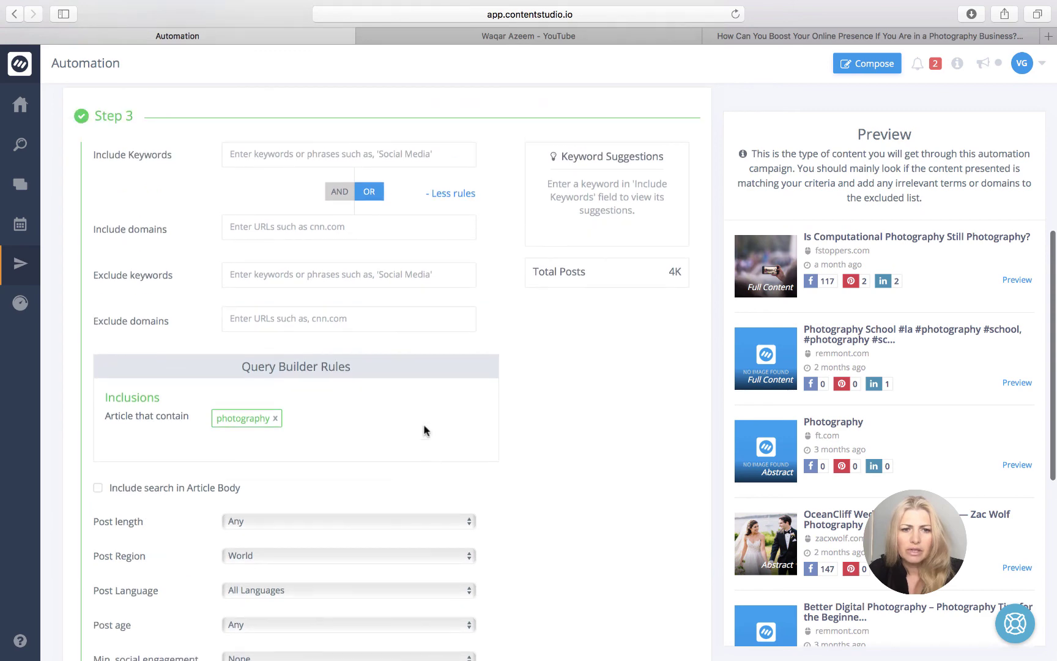
pyautogui.scroll(-10, 426, 431)
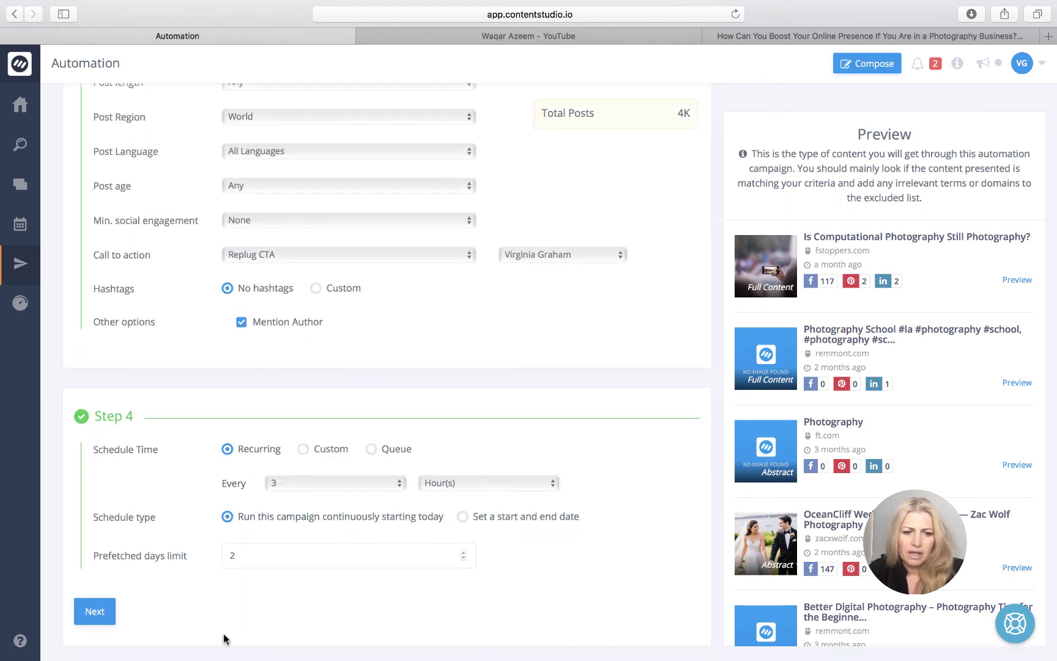
# Step: Reveal the campaign's final setup step and set its recurring schedule to every 1 day
pyautogui.click(90, 617)
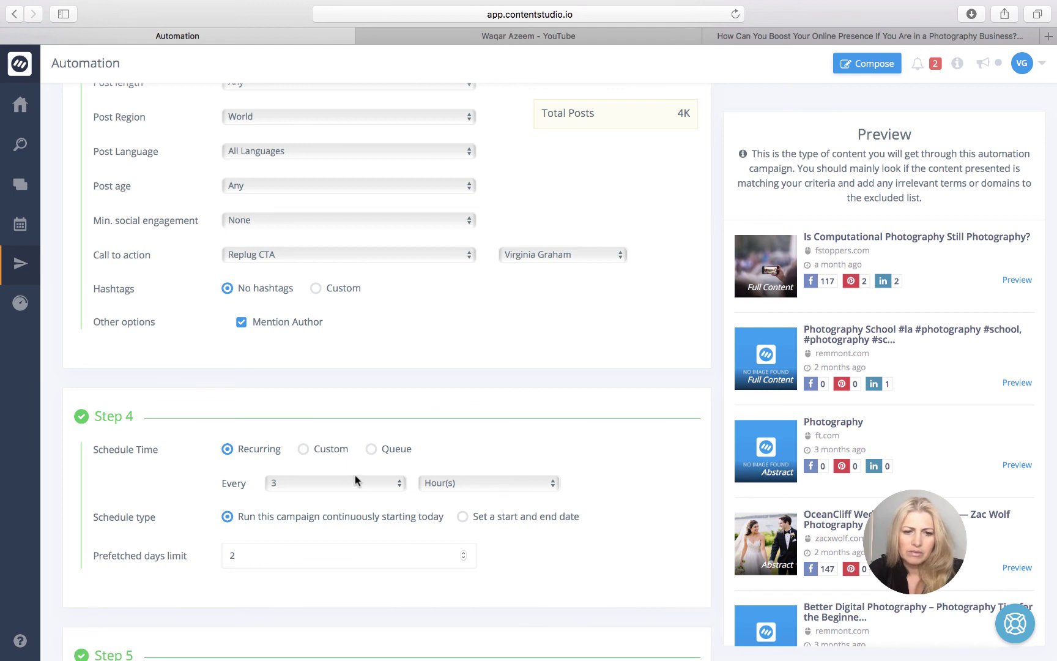
pyautogui.click(454, 483)
pyautogui.click(449, 507)
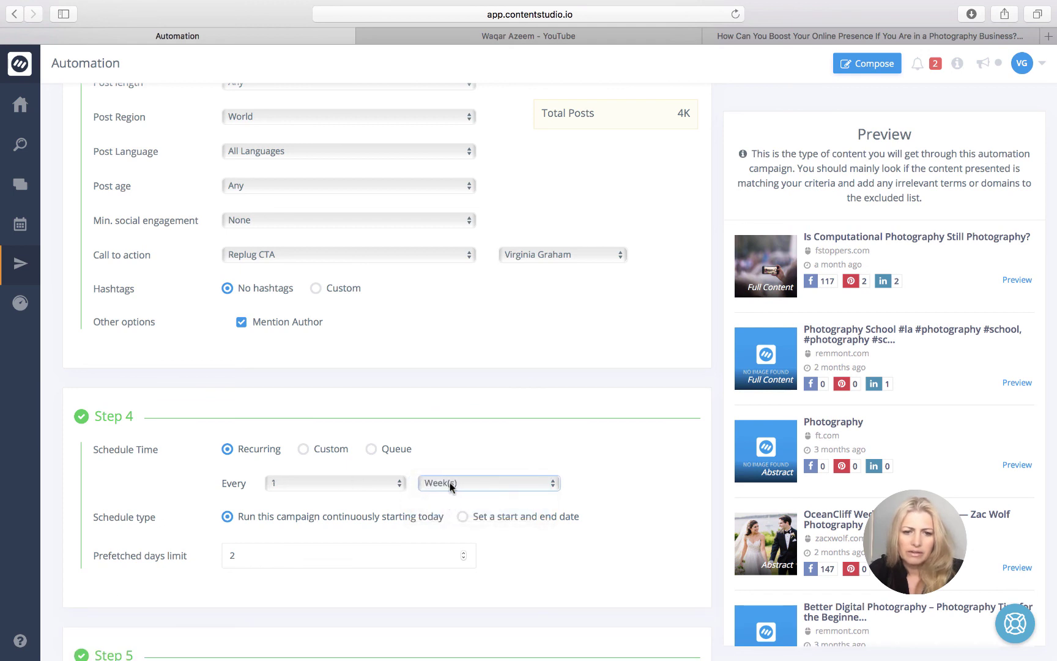
pyautogui.click(449, 484)
pyautogui.click(446, 472)
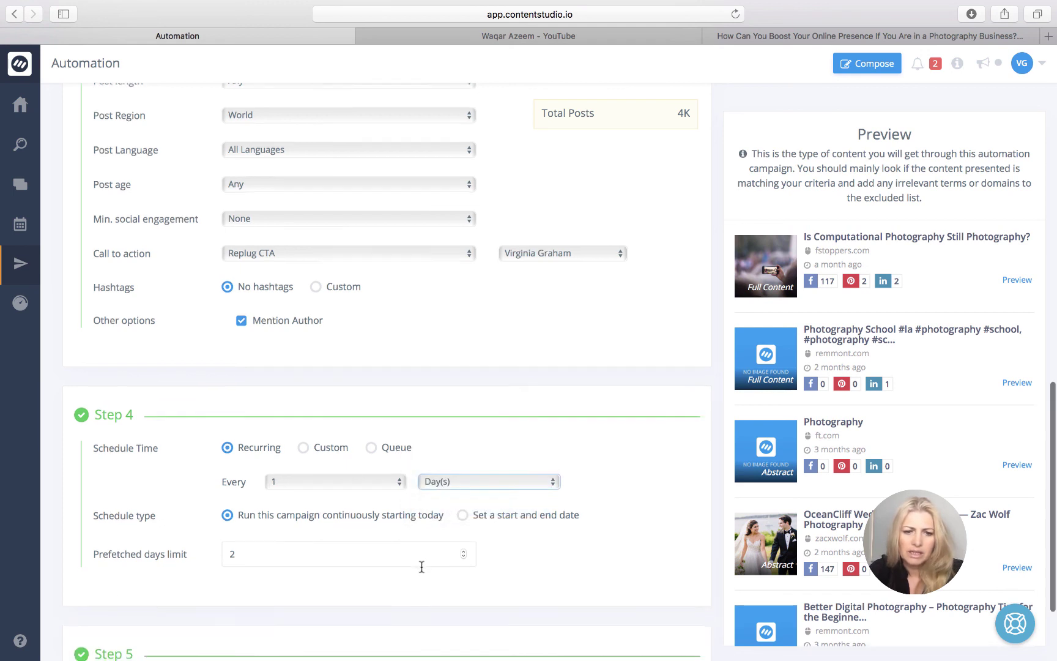
# Step: Require content review before publishing and finish creating the automation campaign
pyautogui.scroll(-3, 422, 566)
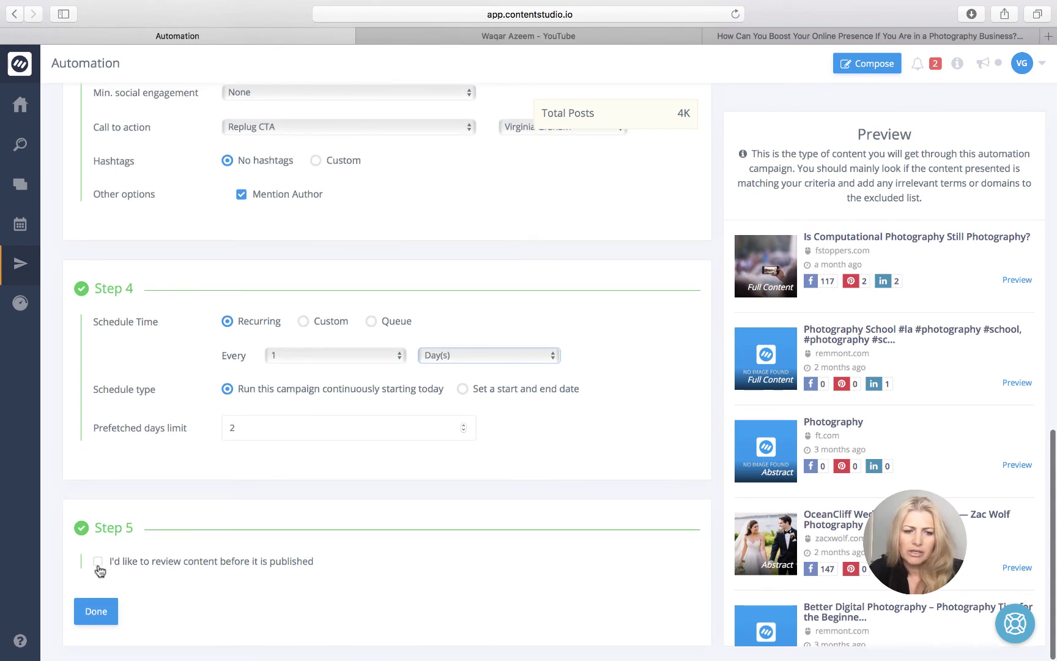
pyautogui.click(98, 562)
pyautogui.click(90, 612)
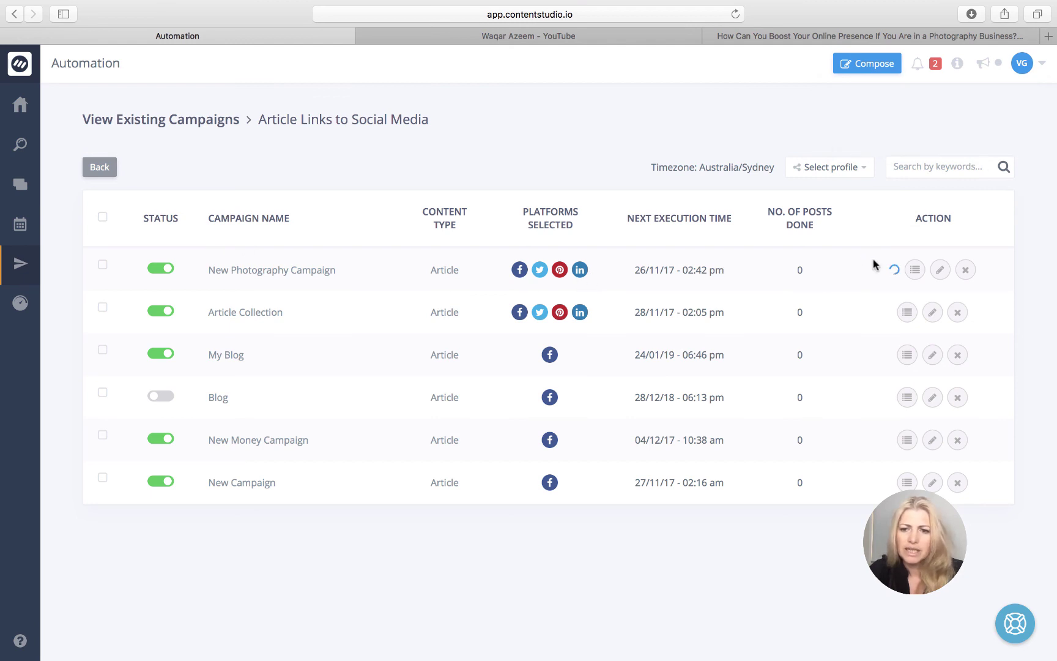
# Step: Replace Article Collection with New Photography Campaign in the Planner's automation campaign filter and look through the listed posts
pyautogui.click(21, 264)
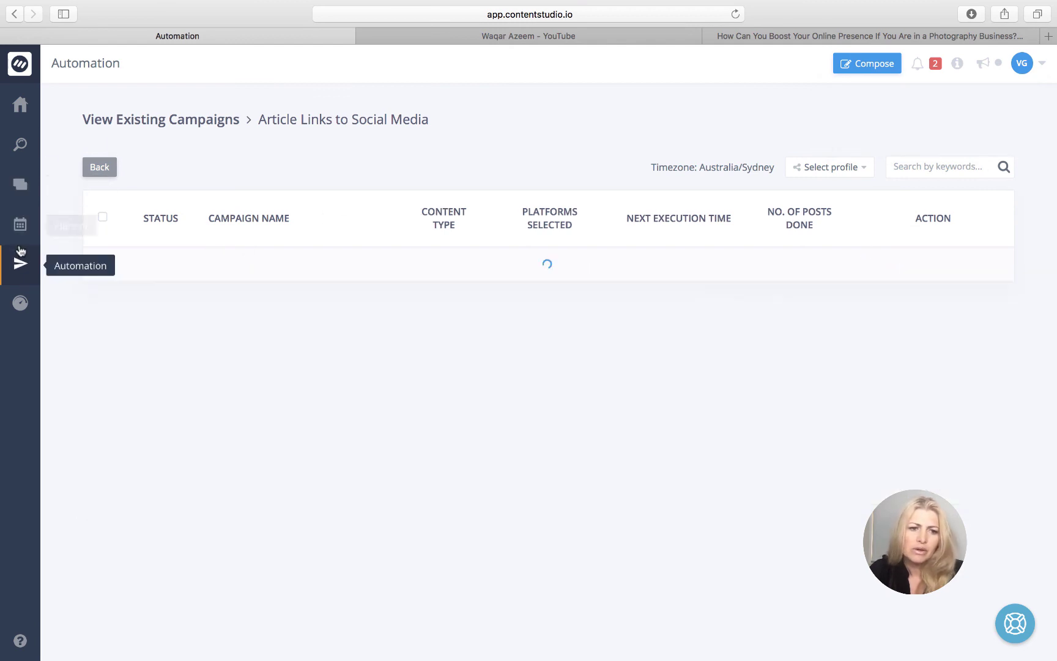
pyautogui.click(21, 224)
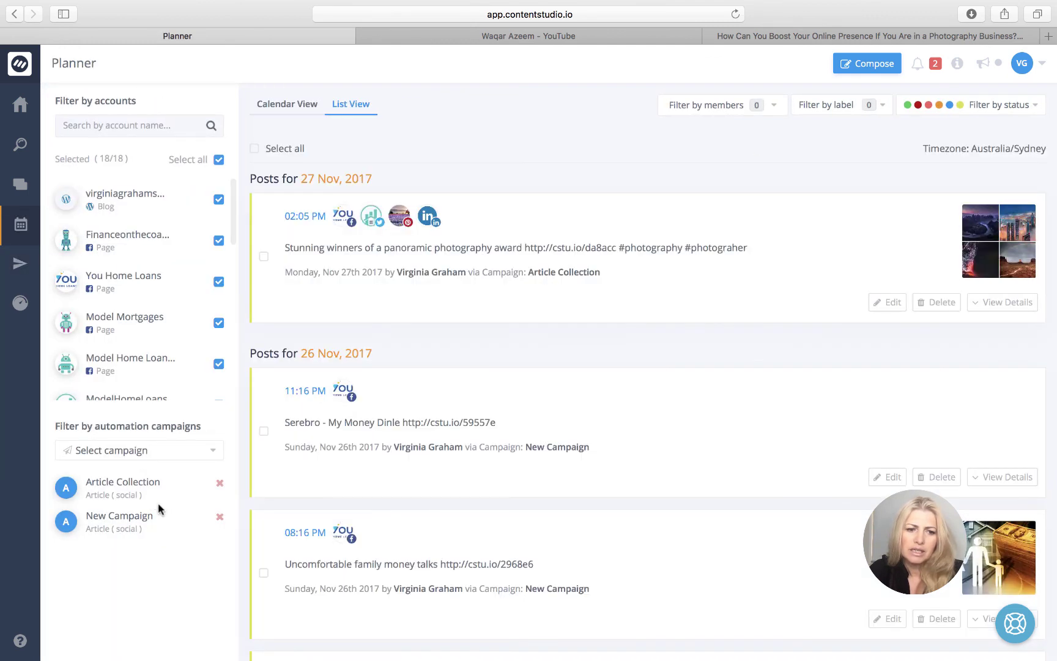
pyautogui.click(212, 454)
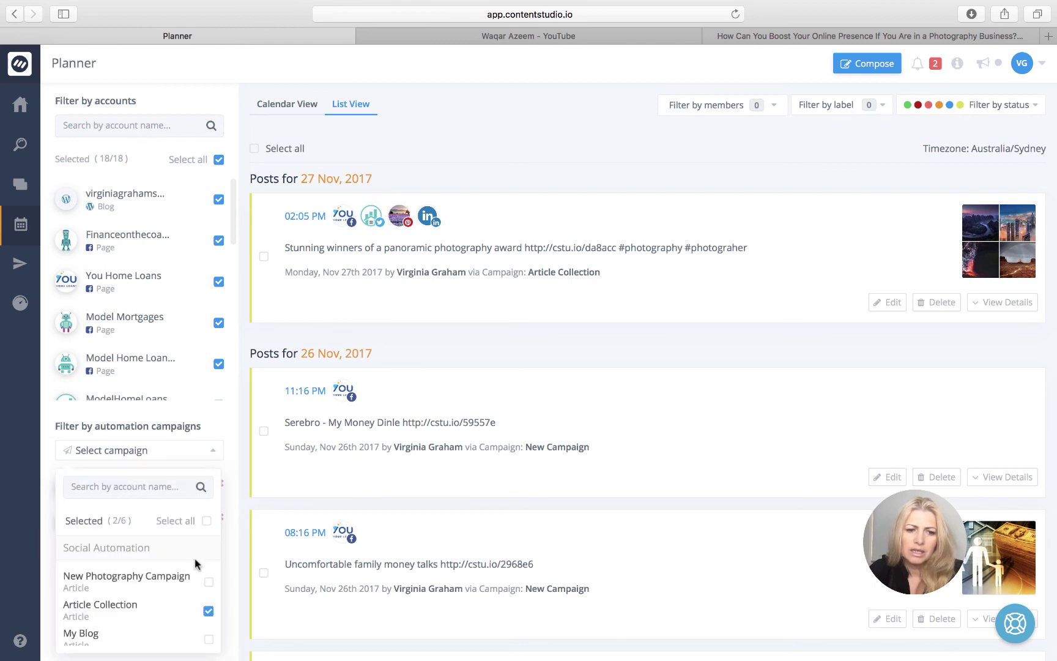
pyautogui.click(208, 582)
pyautogui.click(209, 611)
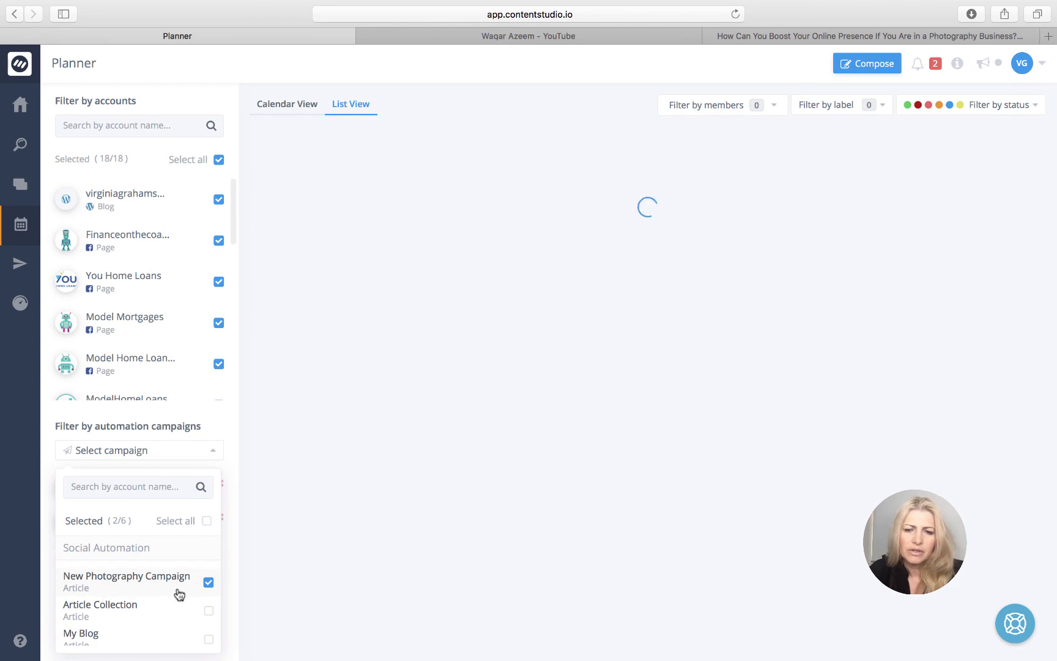
pyautogui.scroll(-10, 338, 556)
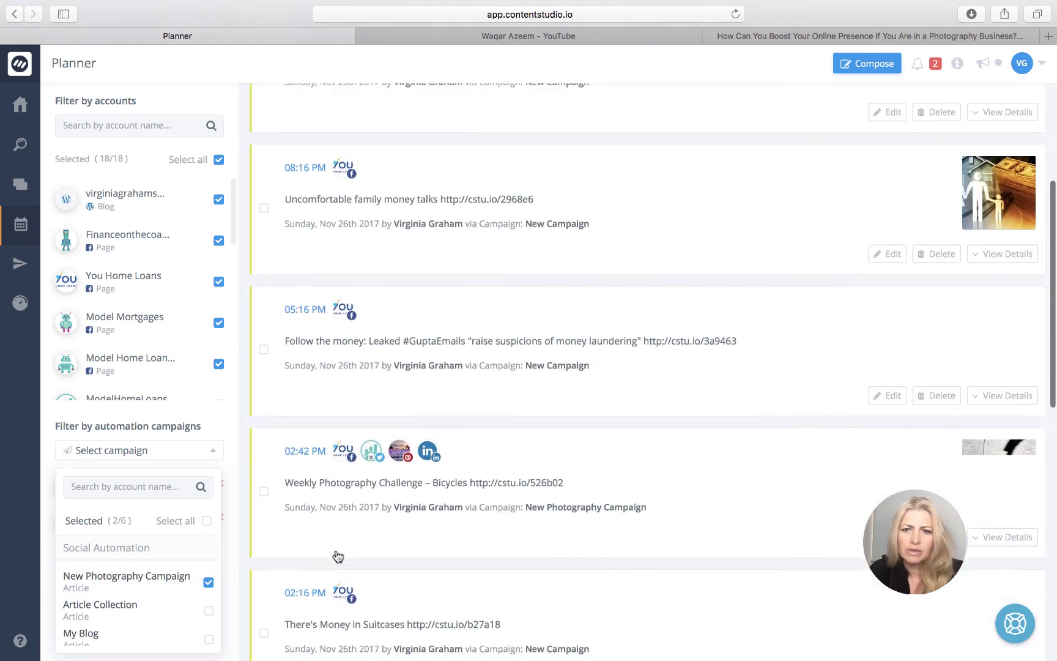
pyautogui.scroll(-5, 337, 557)
pyautogui.scroll(15, 337, 557)
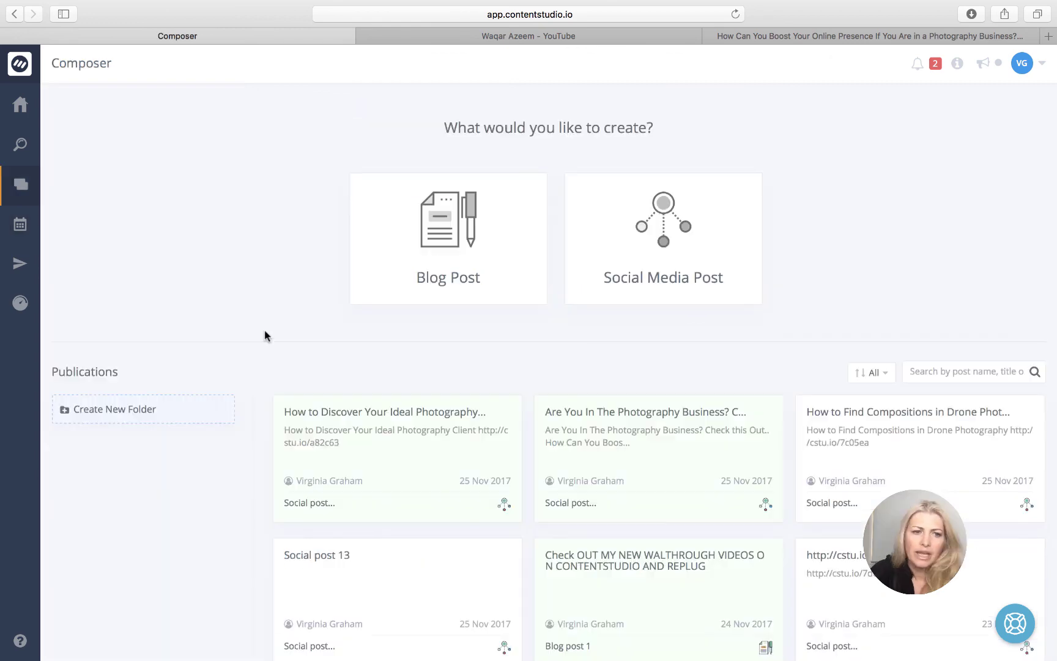
# Step: Start a new blog post in the Composer and enter "photo" as the content search term
pyautogui.click(470, 244)
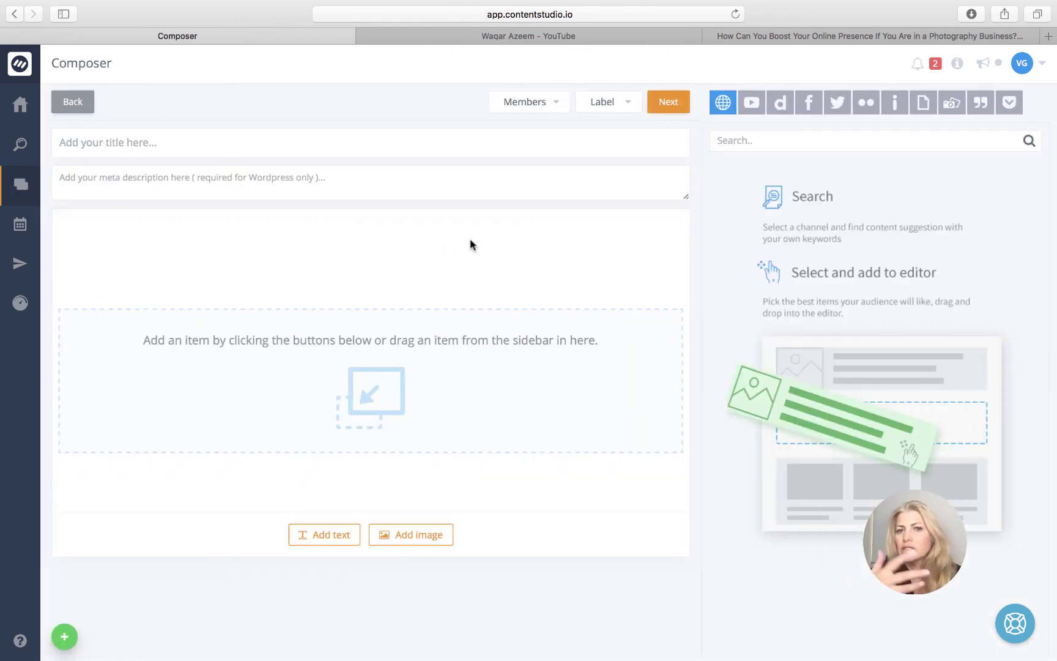
pyautogui.click(730, 144)
pyautogui.write('ph')
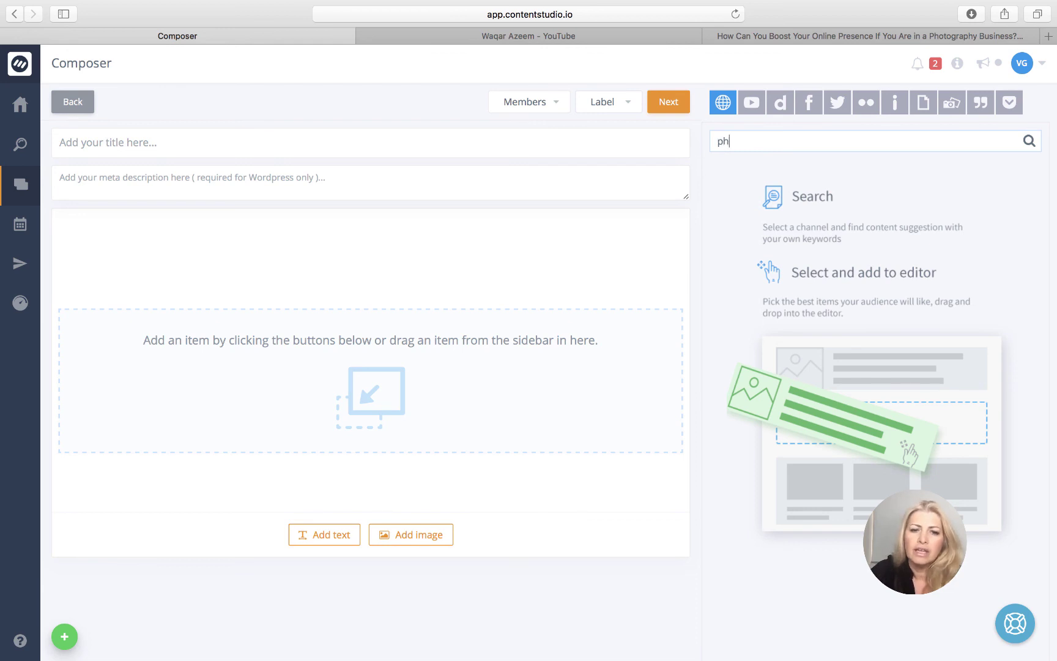
pyautogui.write('otoghr')
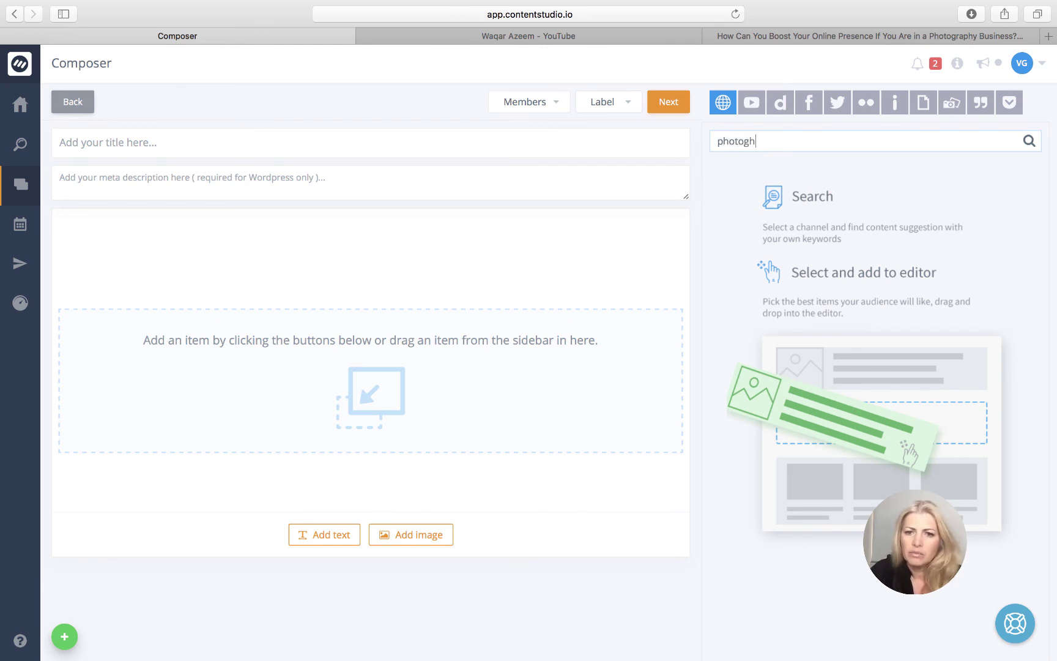
pyautogui.press('BackSpace')
pyautogui.press('BackSpace')
pyautogui.press('BackSpace')
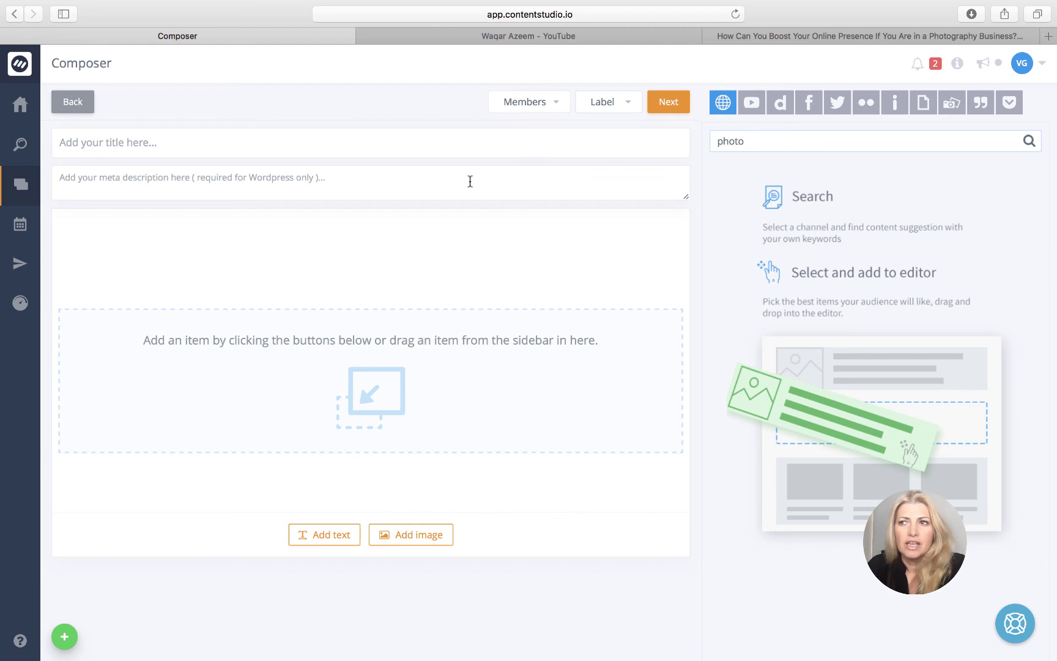
pyautogui.moveTo(685, 4)
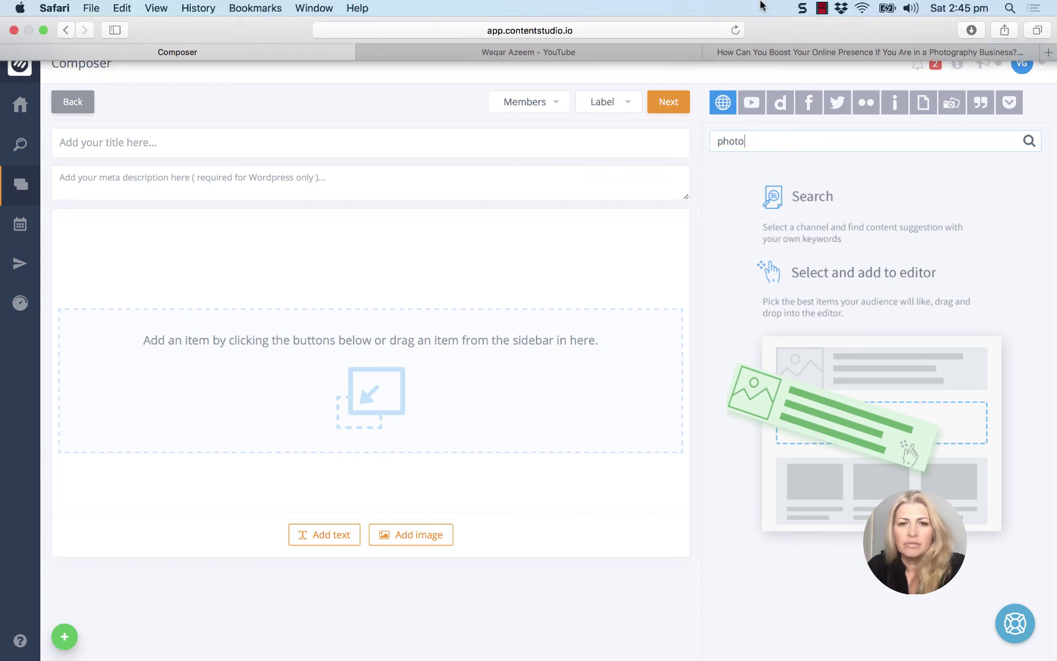
pyautogui.click(823, 8)
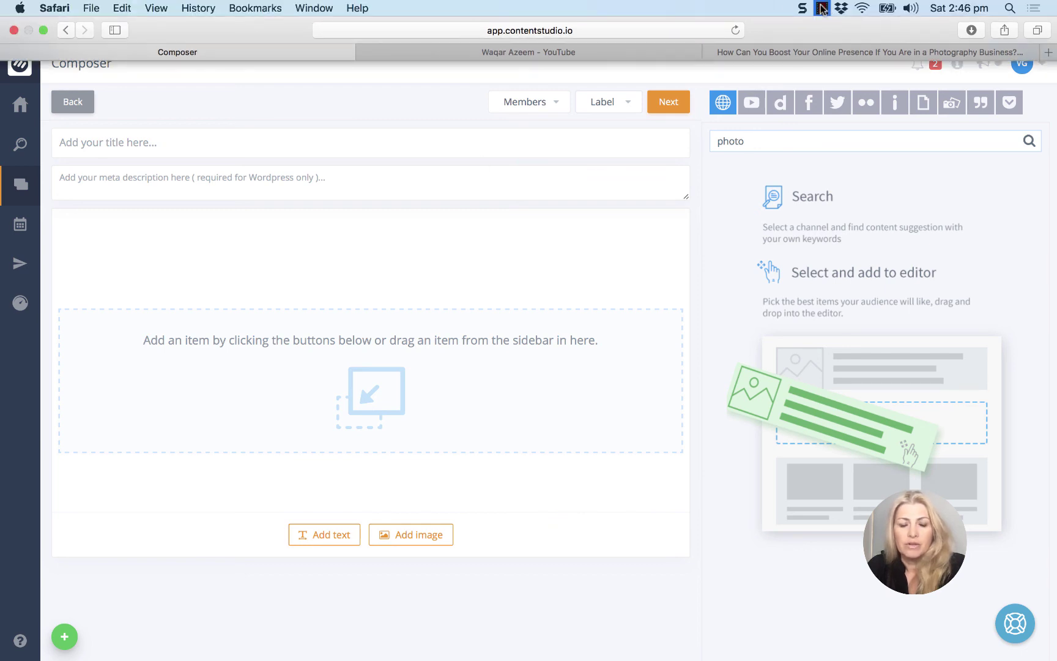